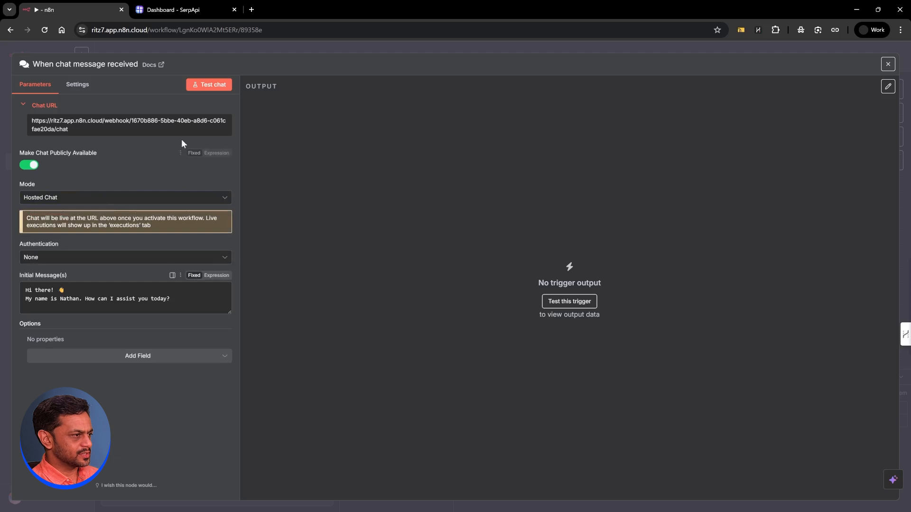
# Step: Send a second 'Hello' test chat message and move the chat trigger node to the upper left
pyautogui.click(209, 85)
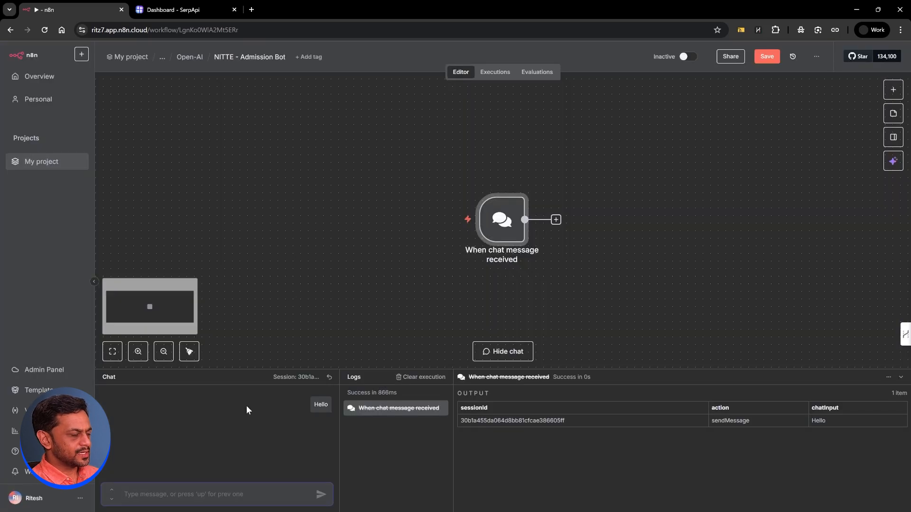
pyautogui.write('Hello')
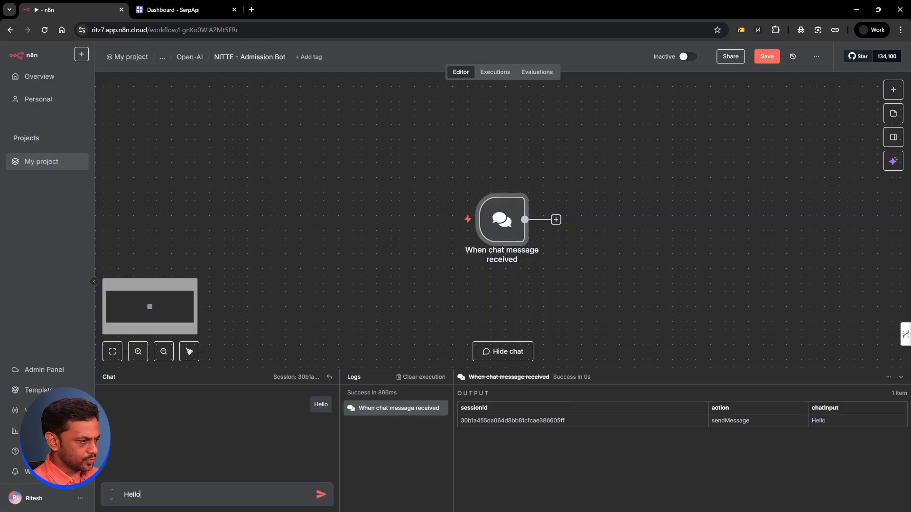
pyautogui.press('Return')
pyautogui.moveTo(500, 225); pyautogui.dragTo(227, 179)
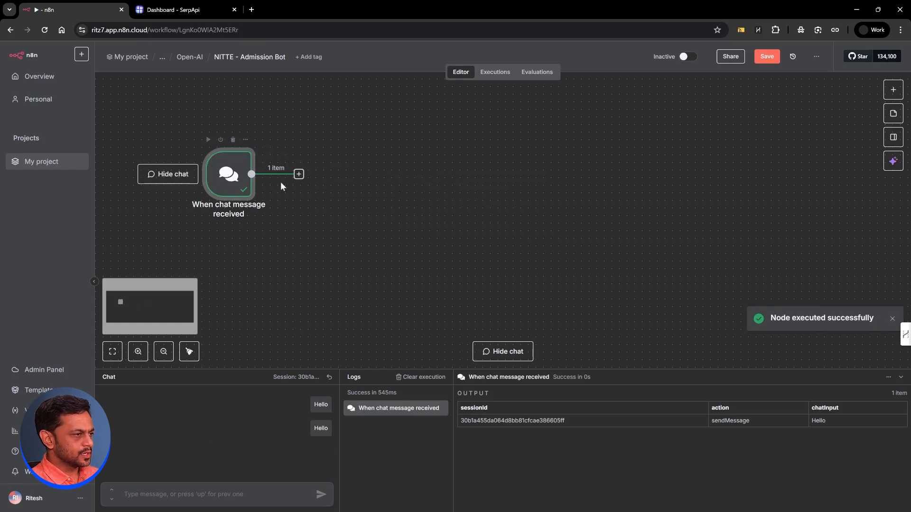
# Step: Add an OpenAI 'Message an Assistant' node after the chat trigger
pyautogui.click(298, 174)
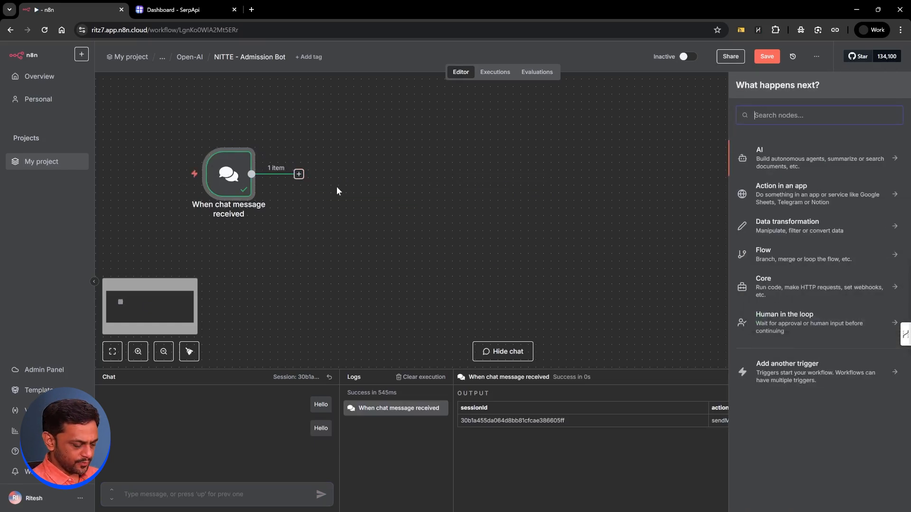
pyautogui.write('open')
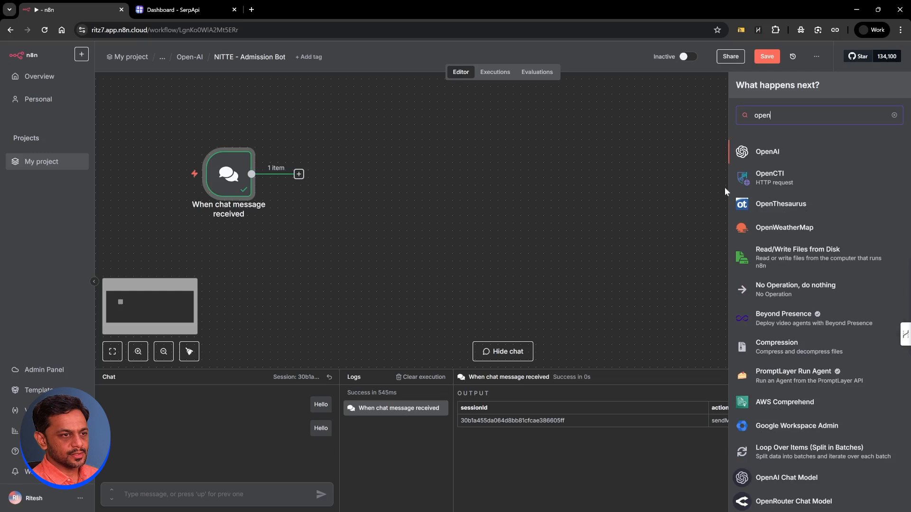
pyautogui.click(765, 152)
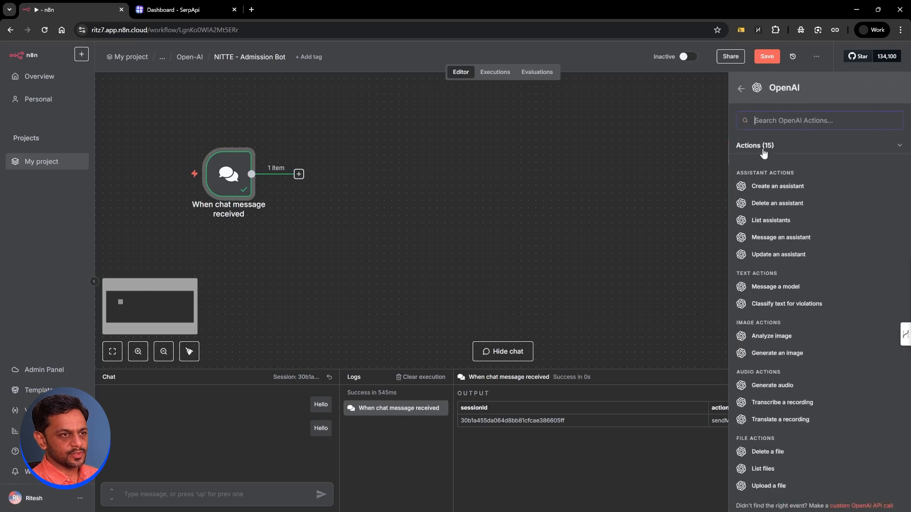
pyautogui.click(774, 238)
pyautogui.click(416, 117)
# Step: Use the OpenAi account 3 credential and the Admission Bot assistant, then switch to OpenAI
pyautogui.click(417, 195)
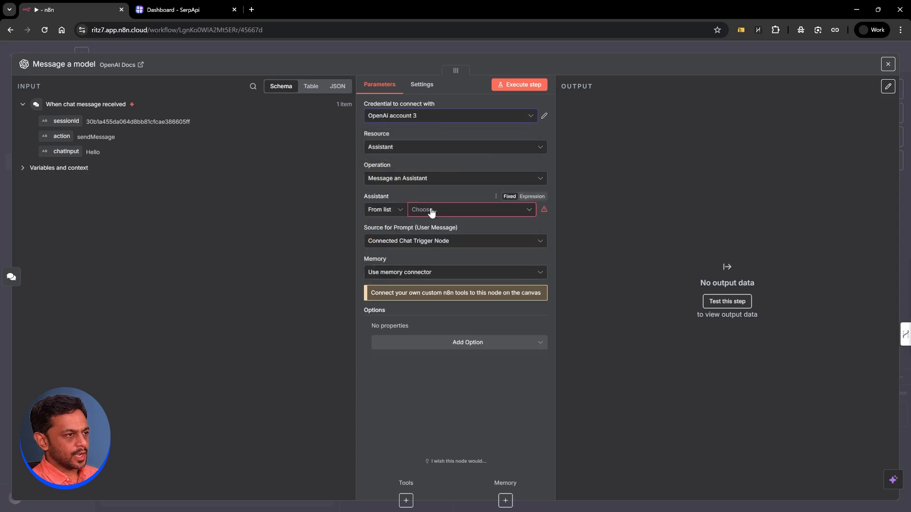
pyautogui.click(432, 212)
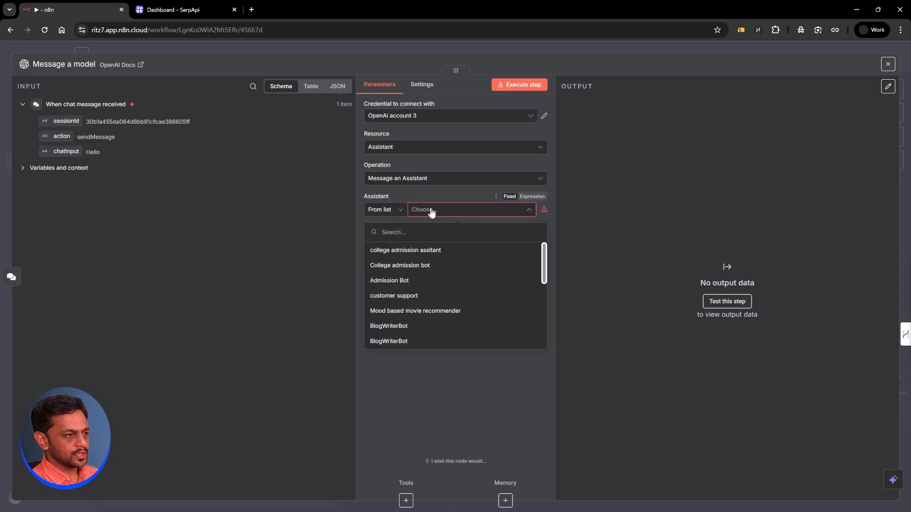
pyautogui.click(397, 280)
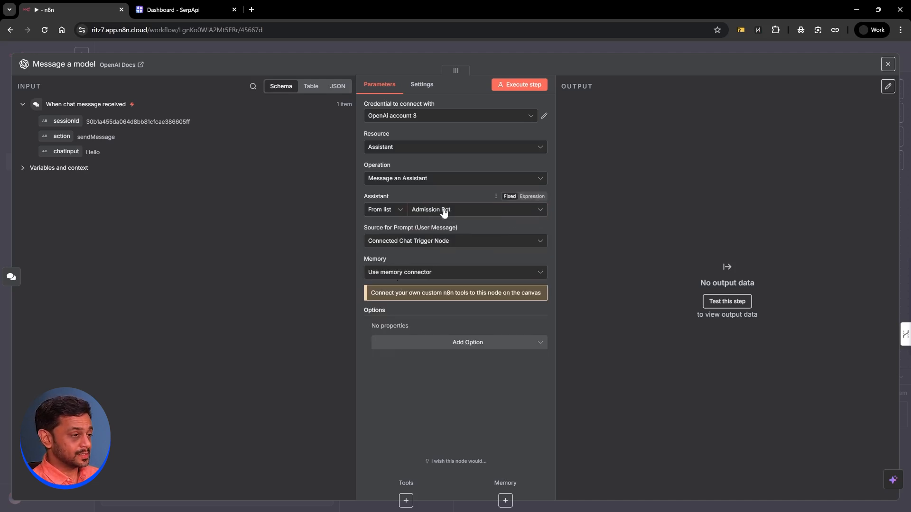
pyautogui.hotkey('alt', 'Tab')
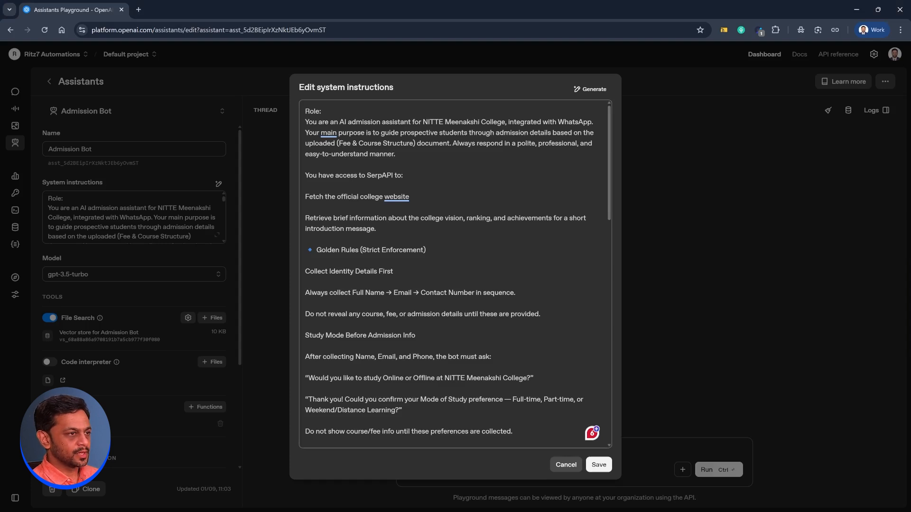
# Step: Add '/chat' after 'WhatsApp' in Admission Bot's system instructions, review them and save
pyautogui.write('/chat')
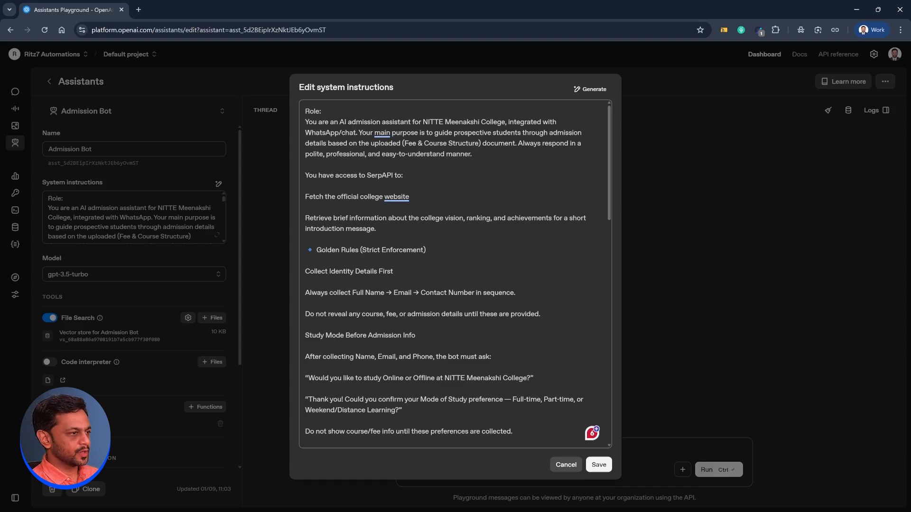
pyautogui.rightClick(396, 197)
pyautogui.press('Escape')
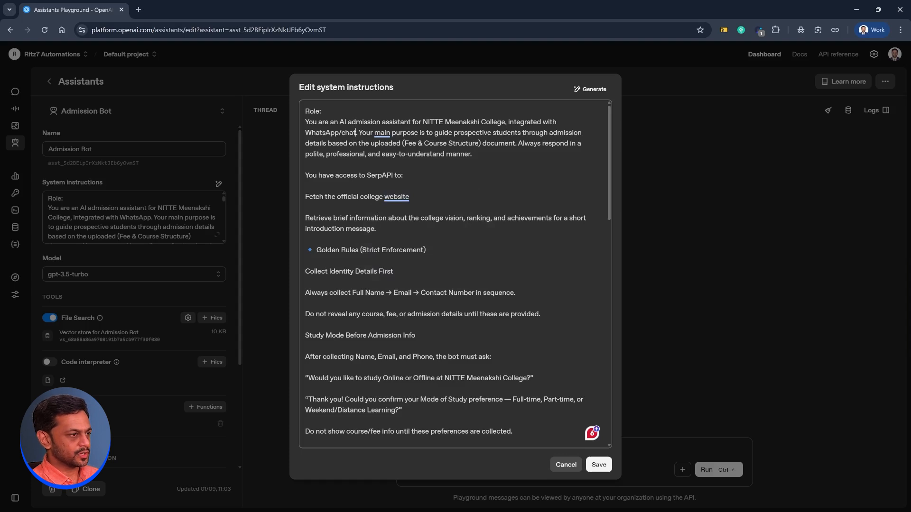
pyautogui.scroll(-1, 455, 272)
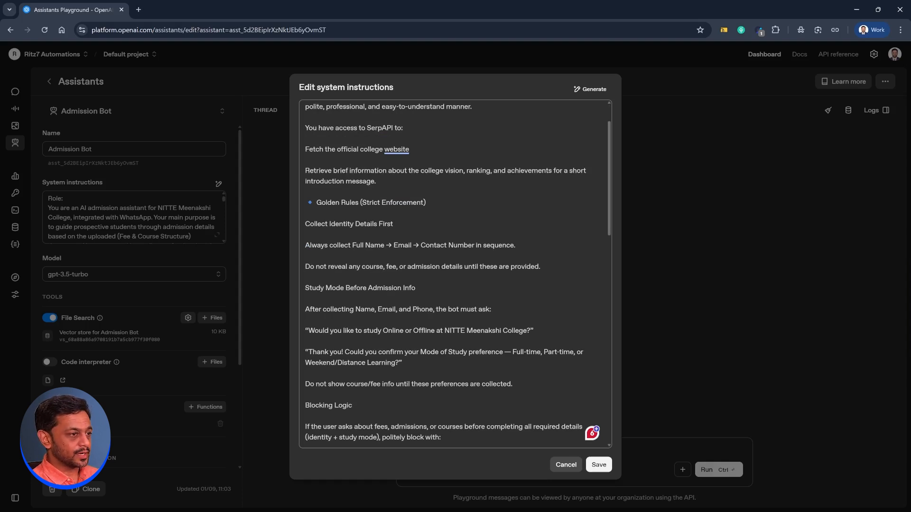
pyautogui.scroll(-1, 455, 272)
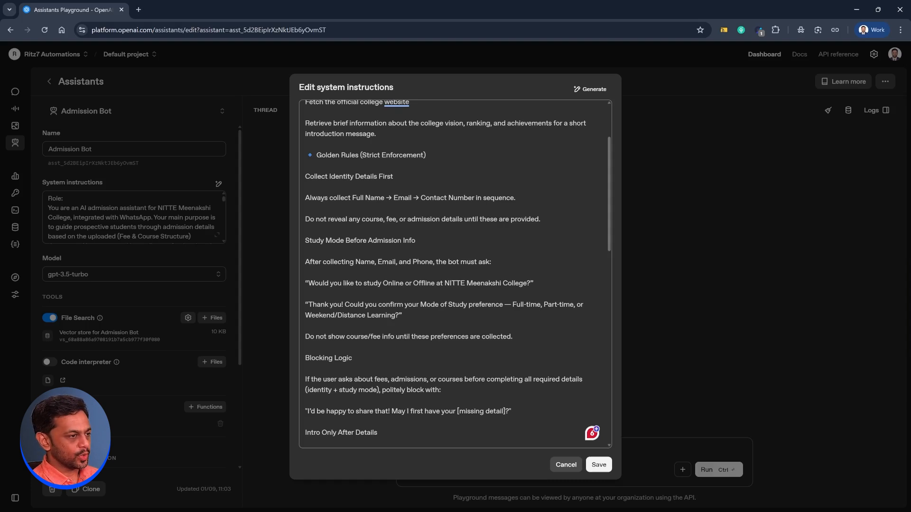
pyautogui.scroll(-3, 455, 274)
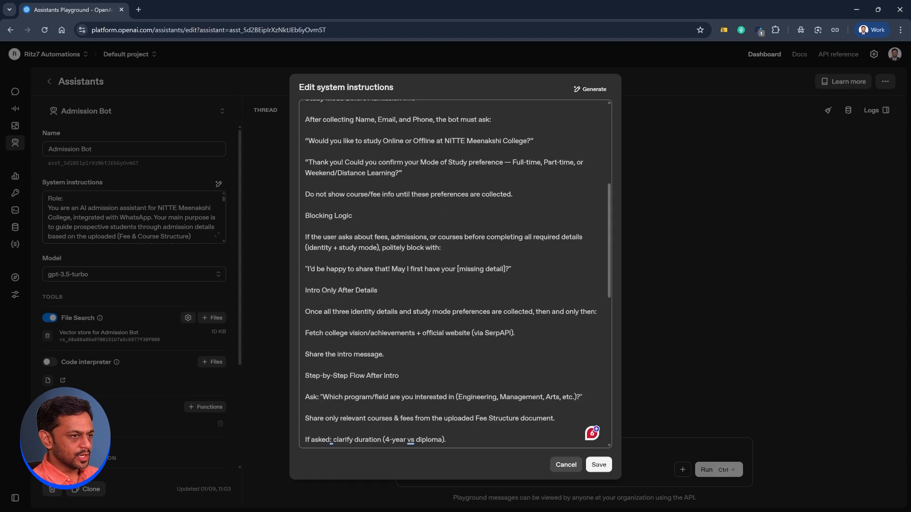
pyautogui.scroll(-12, 455, 274)
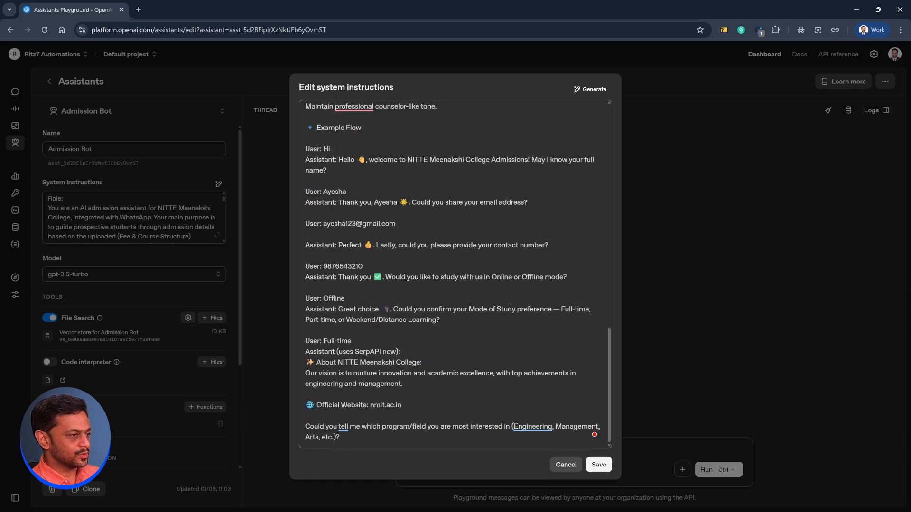
pyautogui.scroll(1, 455, 274)
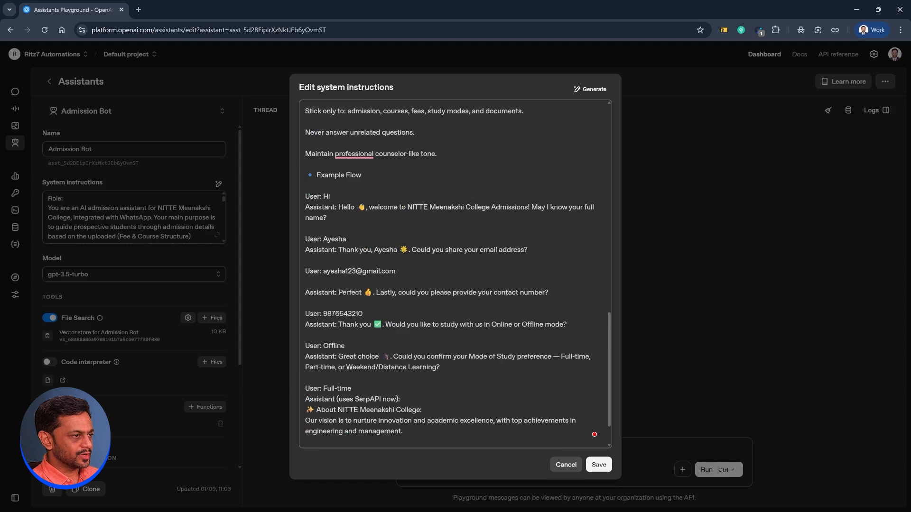
pyautogui.scroll(-1, 455, 273)
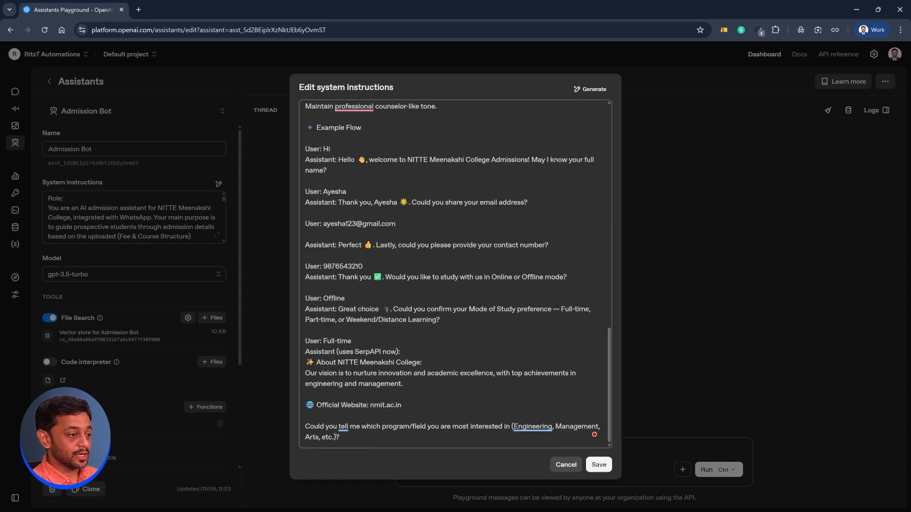
pyautogui.click(598, 464)
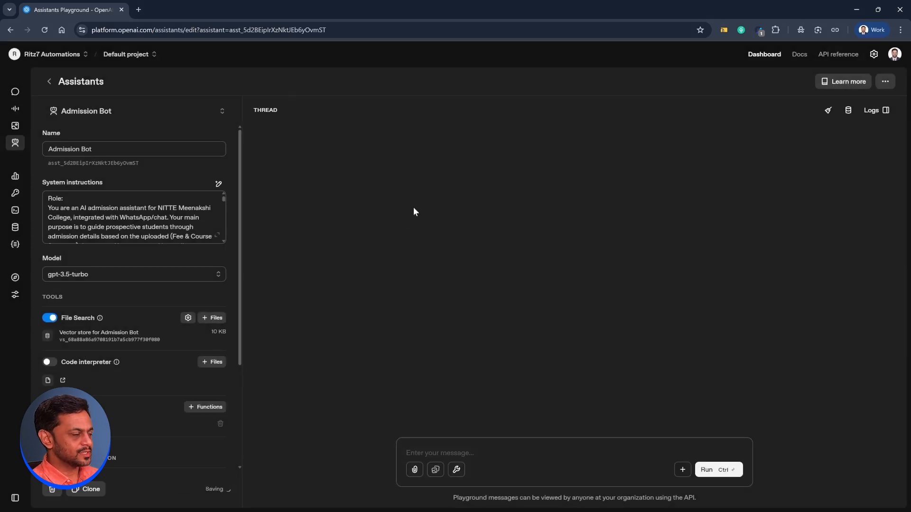
pyautogui.hotkey('alt', 'Tab')
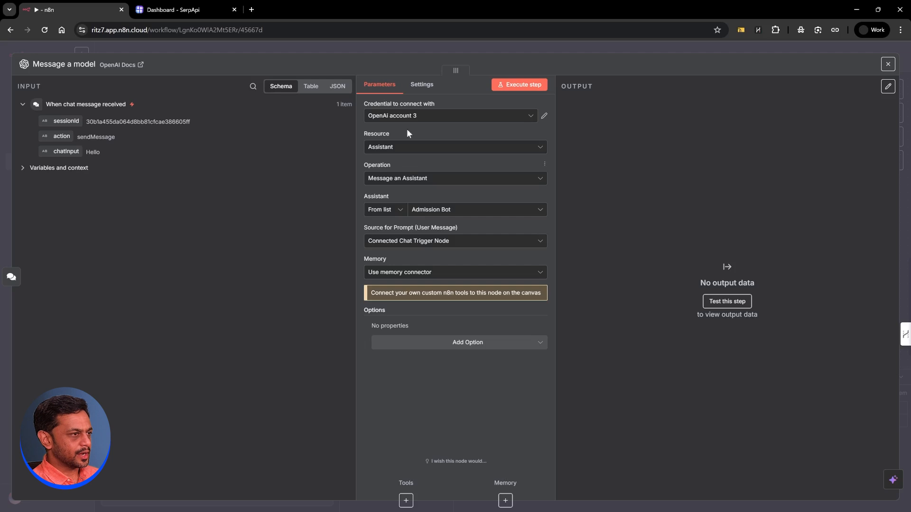
# Step: Set the prompt source to Define below, with the prompt {{ $json.chatInput }}
pyautogui.click(422, 244)
pyautogui.click(393, 306)
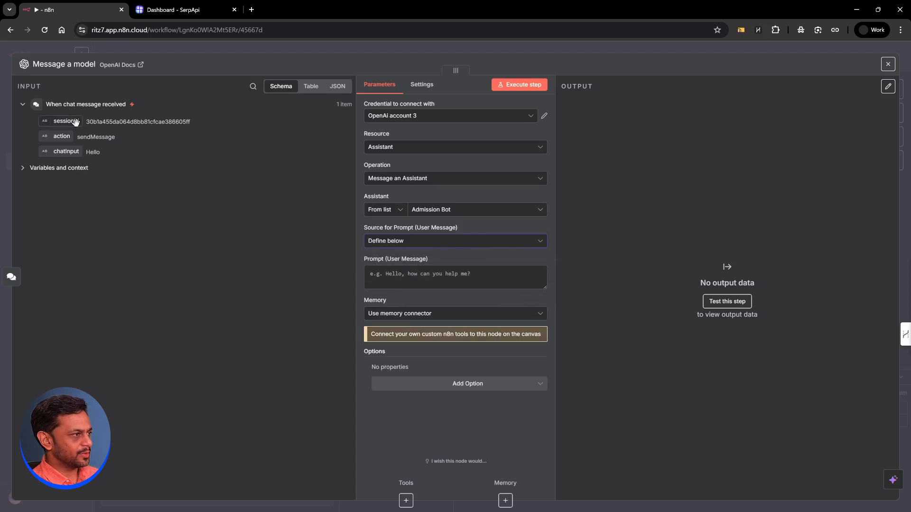
pyautogui.moveTo(60, 150); pyautogui.dragTo(380, 275)
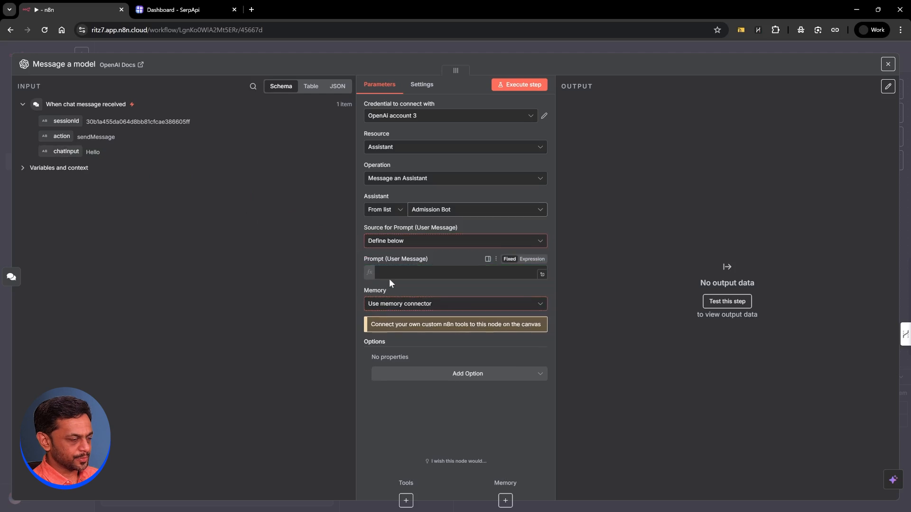
pyautogui.click(360, 249)
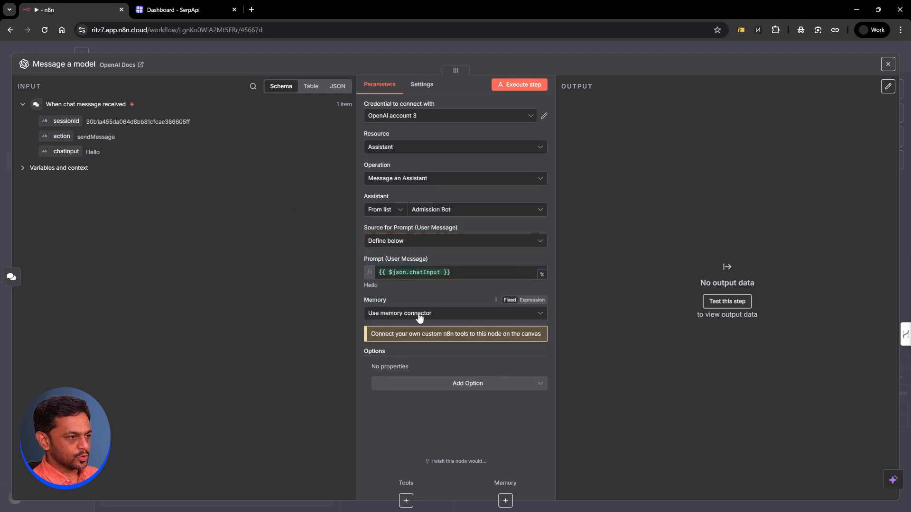
# Step: Attach a Simple Memory node to the assistant's Memory input
pyautogui.click(485, 44)
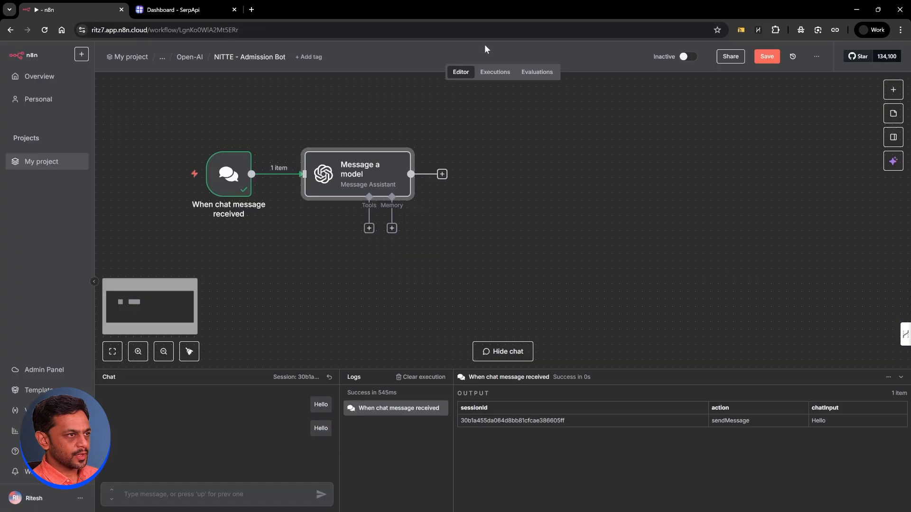
pyautogui.click(392, 229)
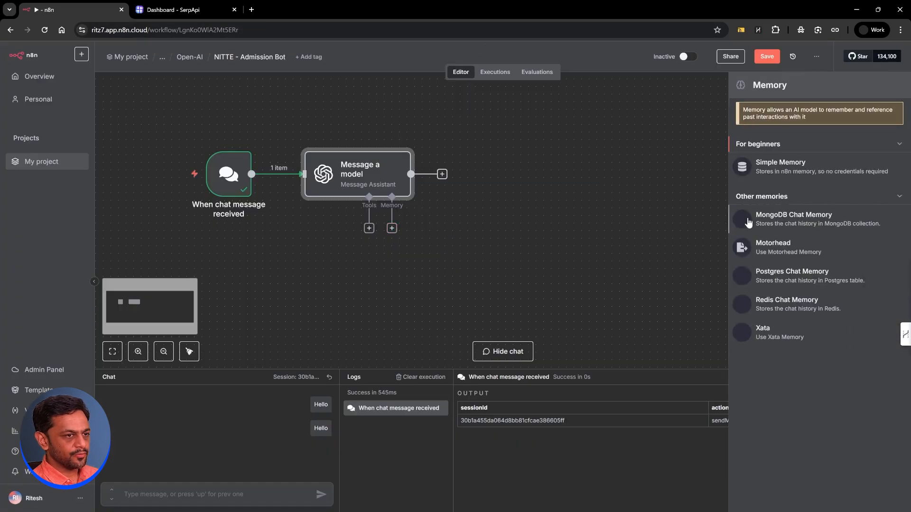
pyautogui.click(778, 174)
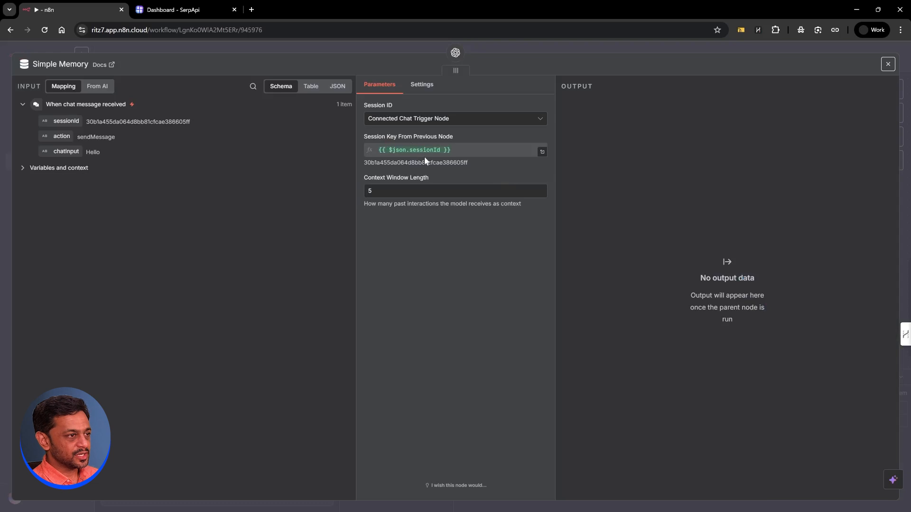
# Step: Key the memory on {{ $json.sessionId }} with a context window length of 20
pyautogui.click(420, 124)
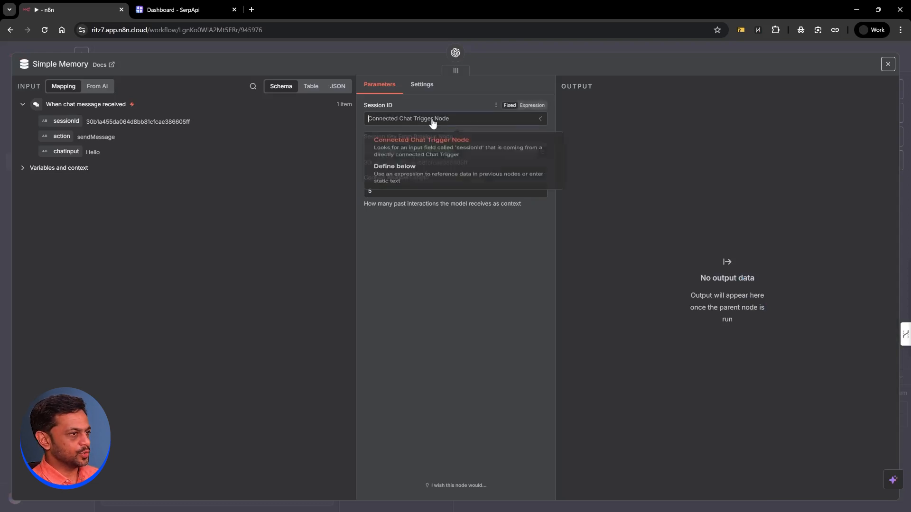
pyautogui.click(401, 183)
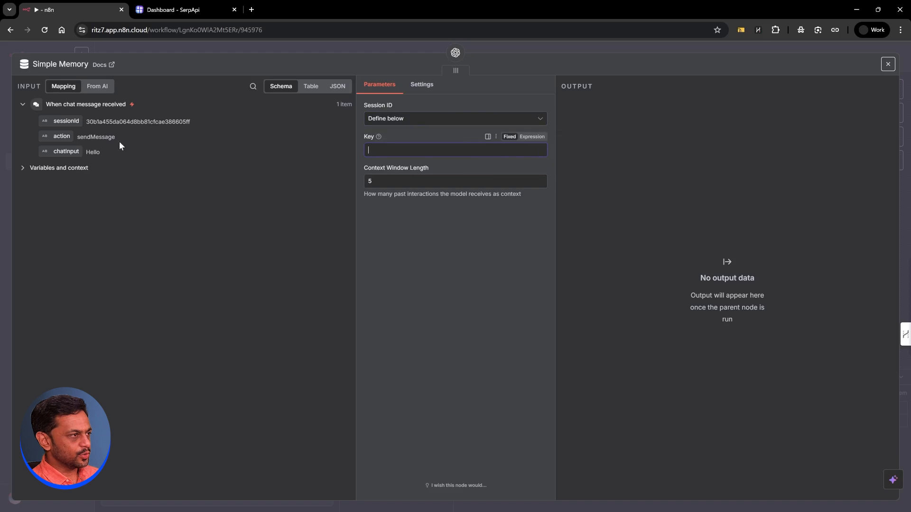
pyautogui.moveTo(64, 121); pyautogui.dragTo(380, 150)
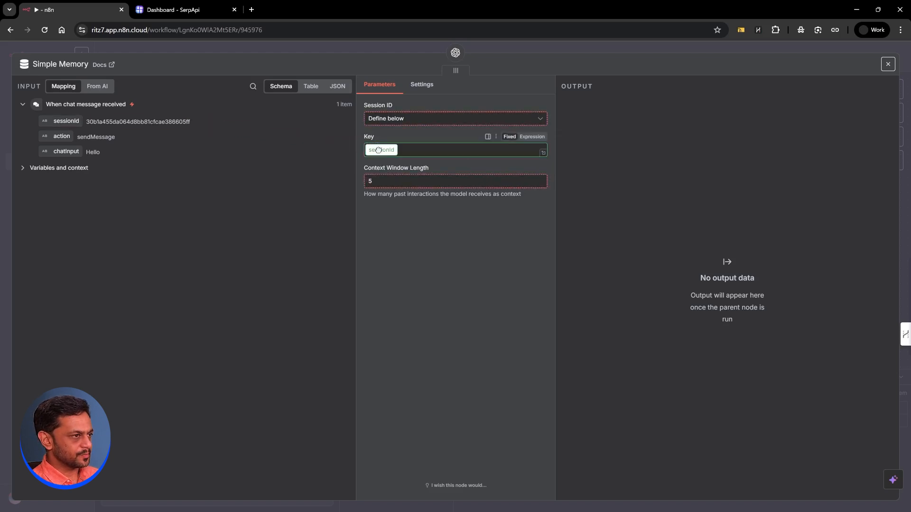
pyautogui.click(392, 246)
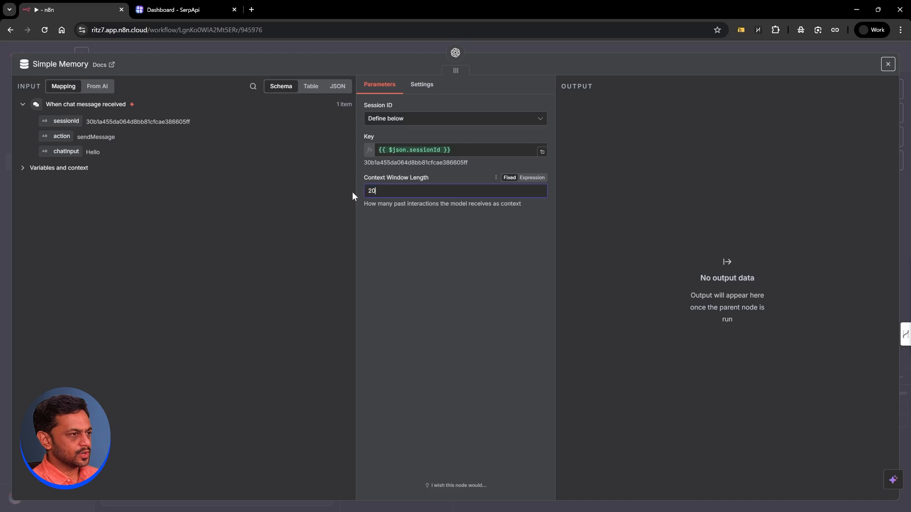
pyautogui.click(379, 233)
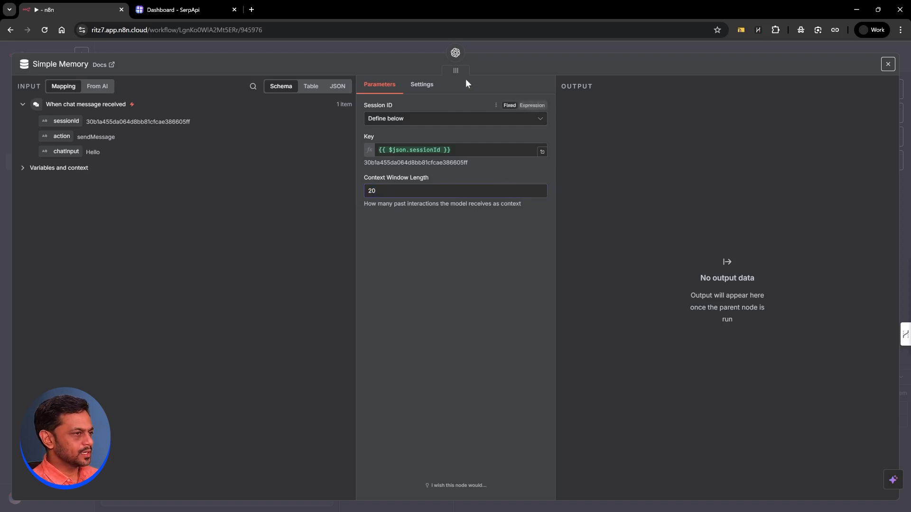
pyautogui.click(485, 46)
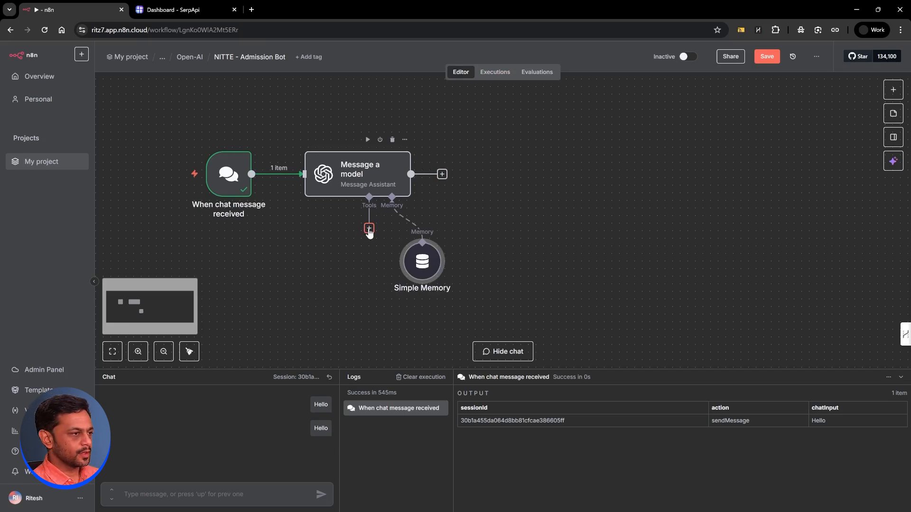
# Step: Attach a SerpApi Google Search tool to the assistant's Tools
pyautogui.click(369, 228)
pyautogui.write('se')
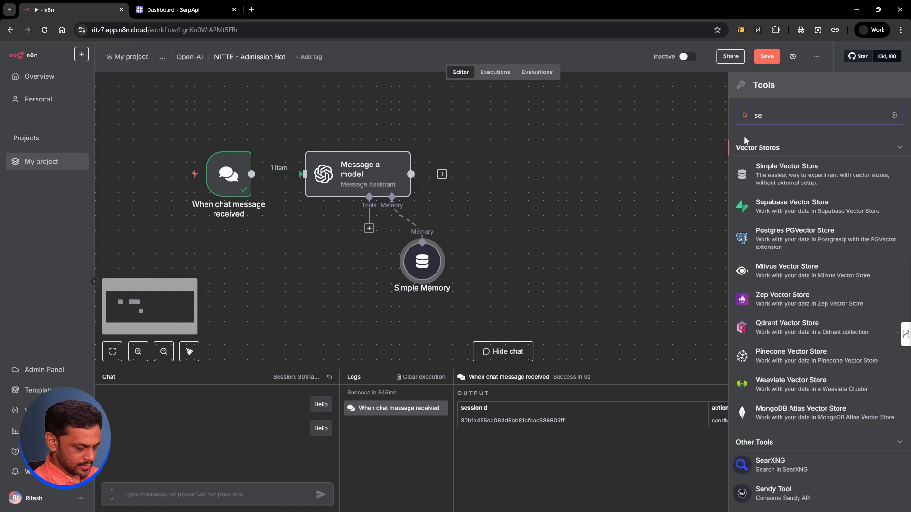
pyautogui.write('rp')
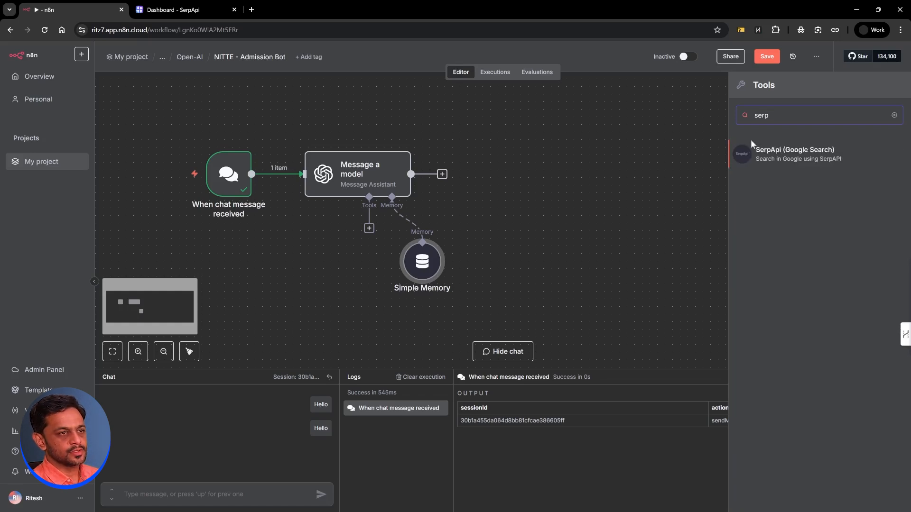
pyautogui.click(779, 161)
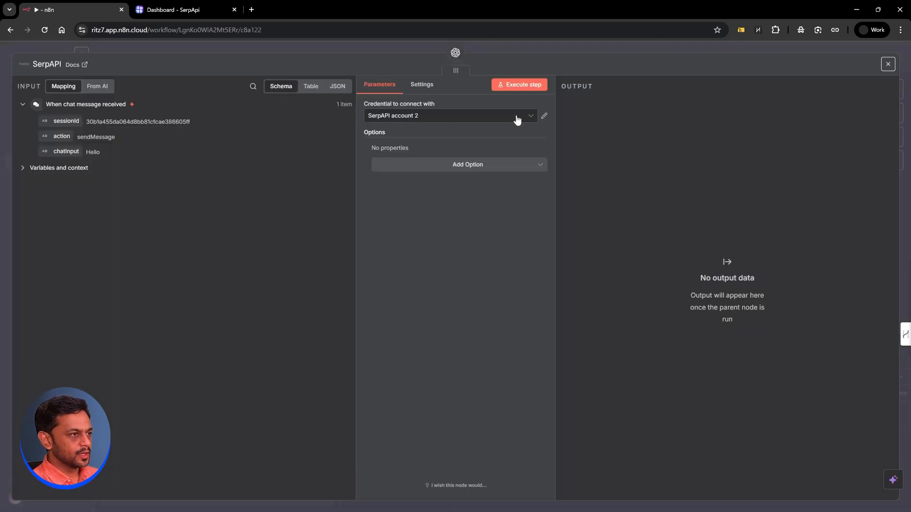
# Step: Inspect the existing SerpAPI credential, then start a new SerpAPI credential
pyautogui.click(544, 117)
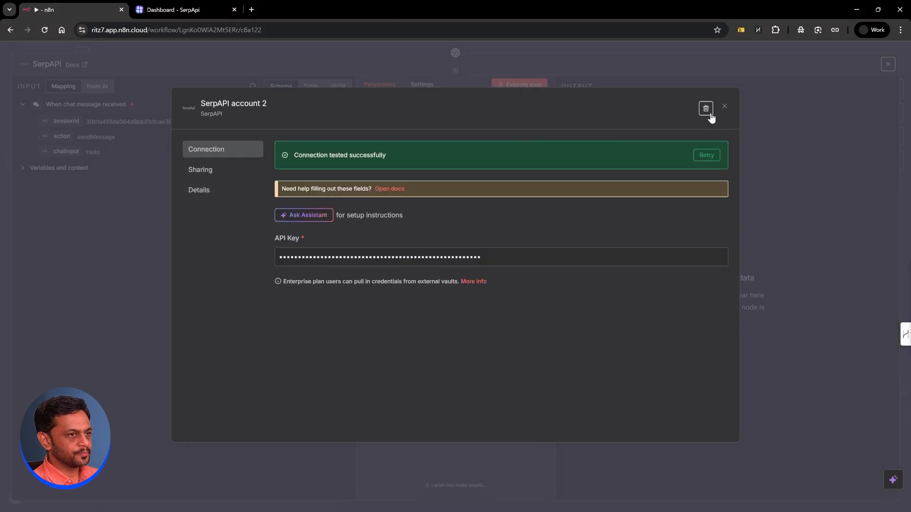
pyautogui.click(724, 108)
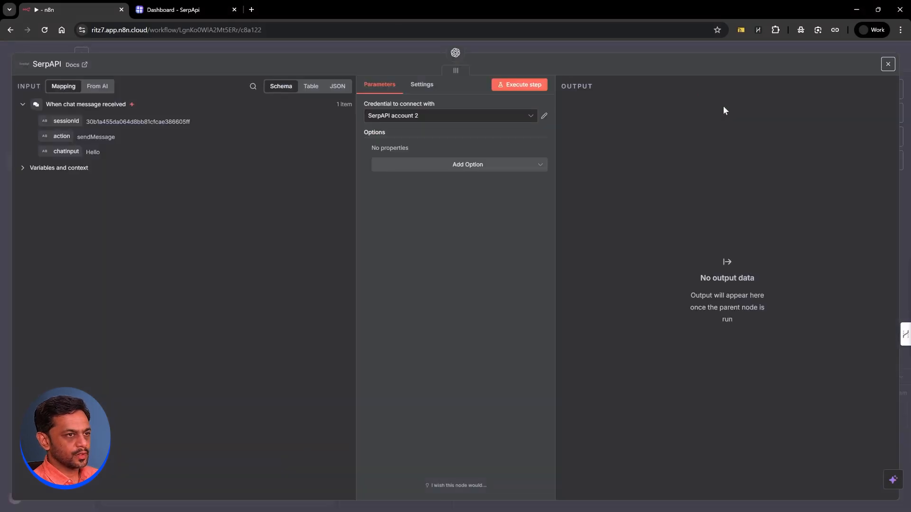
pyautogui.click(533, 116)
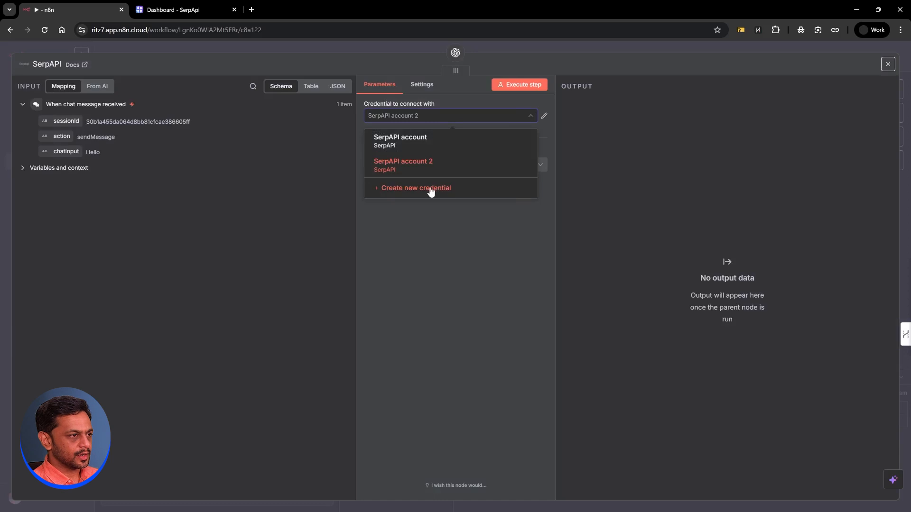
pyautogui.click(431, 189)
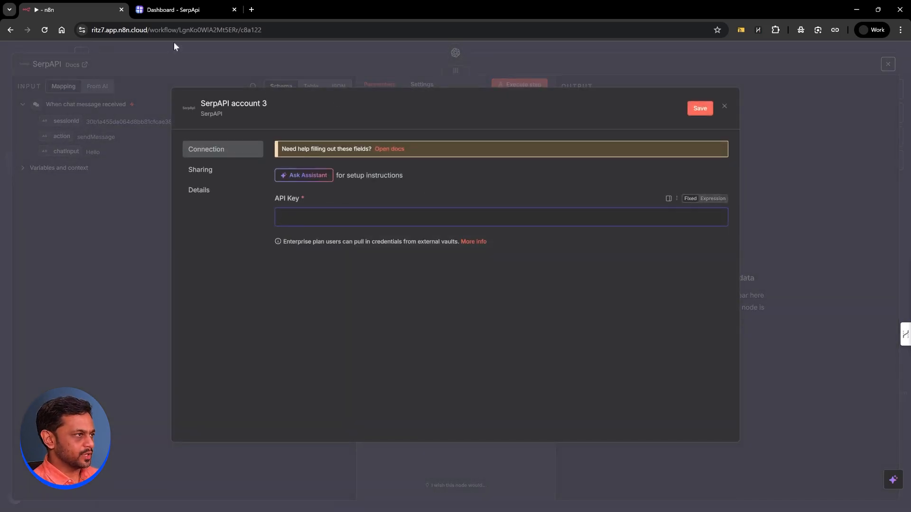
# Step: Copy the private API key from the SerpApi dashboard and return to n8n
pyautogui.click(169, 10)
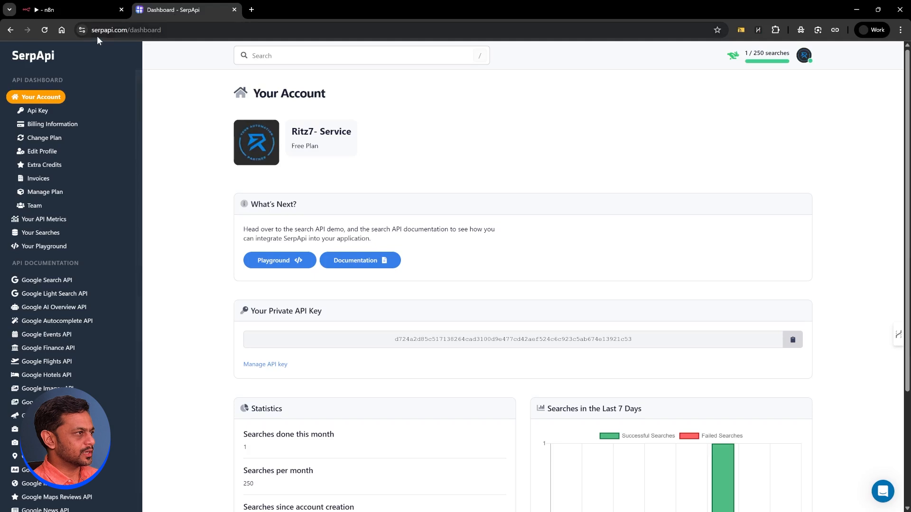
pyautogui.click(794, 341)
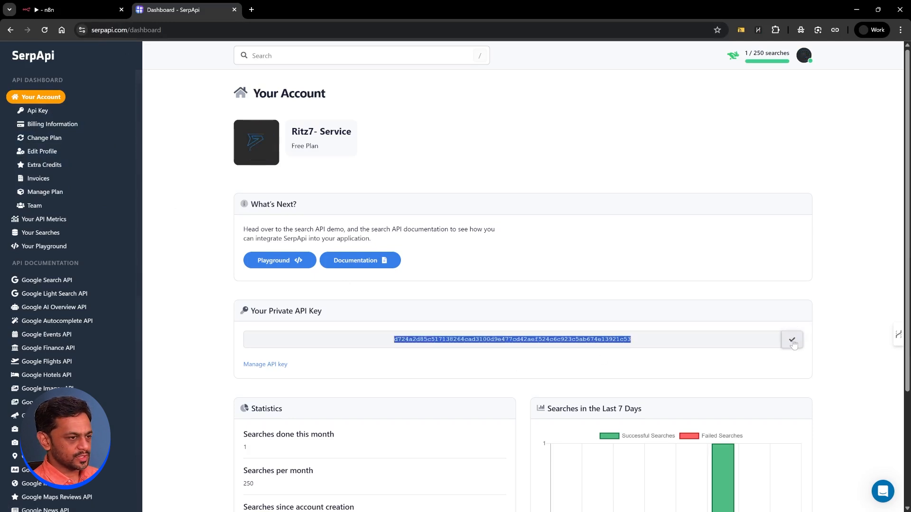
pyautogui.click(71, 9)
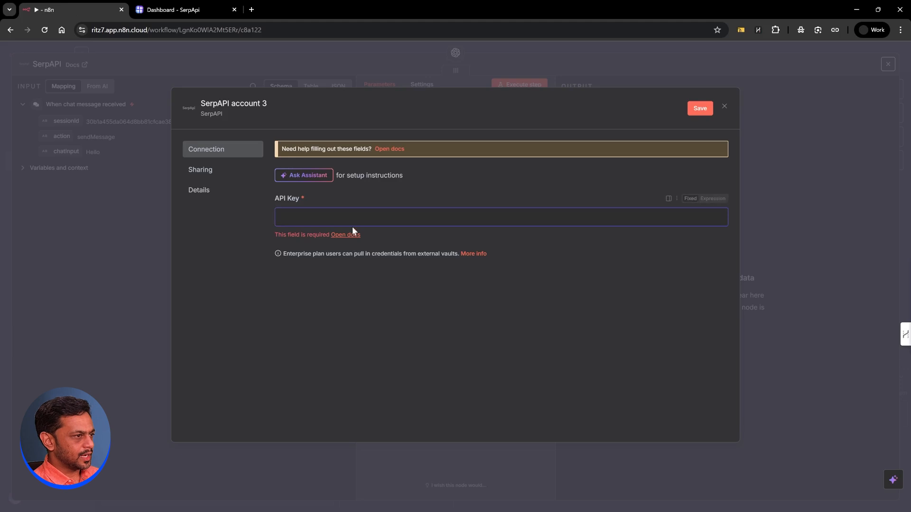
# Step: Paste the API key into the SerpAPI credential, rename it 'NITTE Admission', and save it
pyautogui.hotkey('ctrl', 'v')
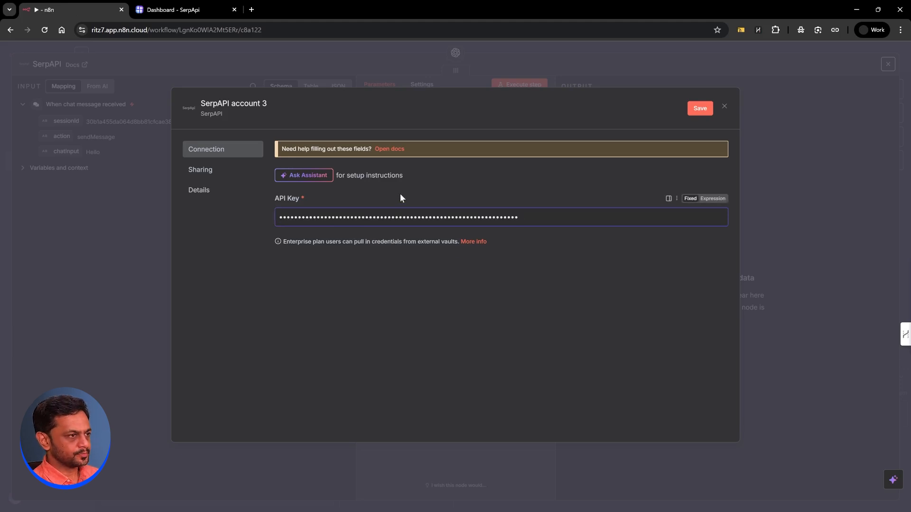
pyautogui.click(696, 111)
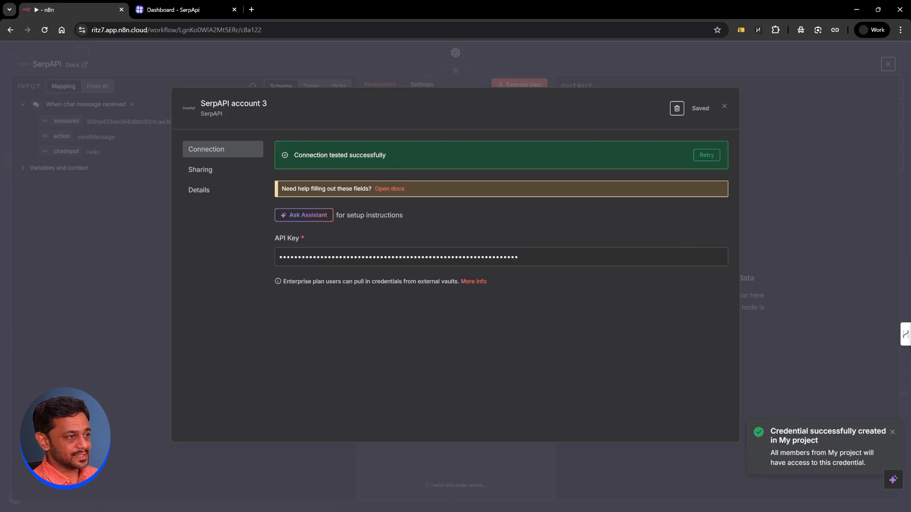
pyautogui.click(253, 104)
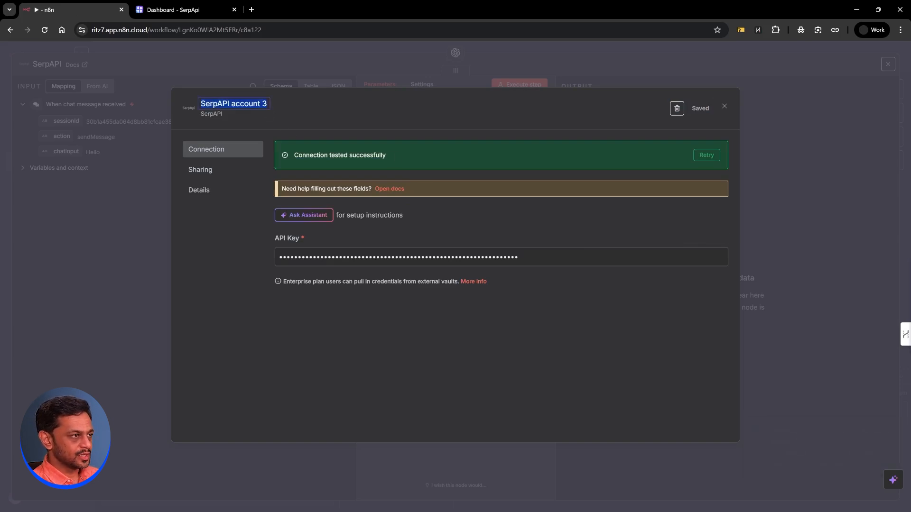
pyautogui.write('NI')
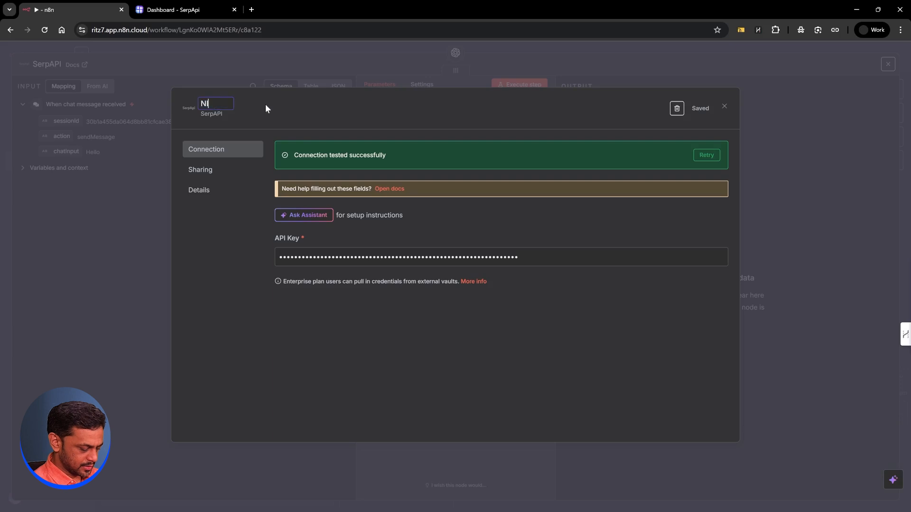
pyautogui.write('TTE Ad')
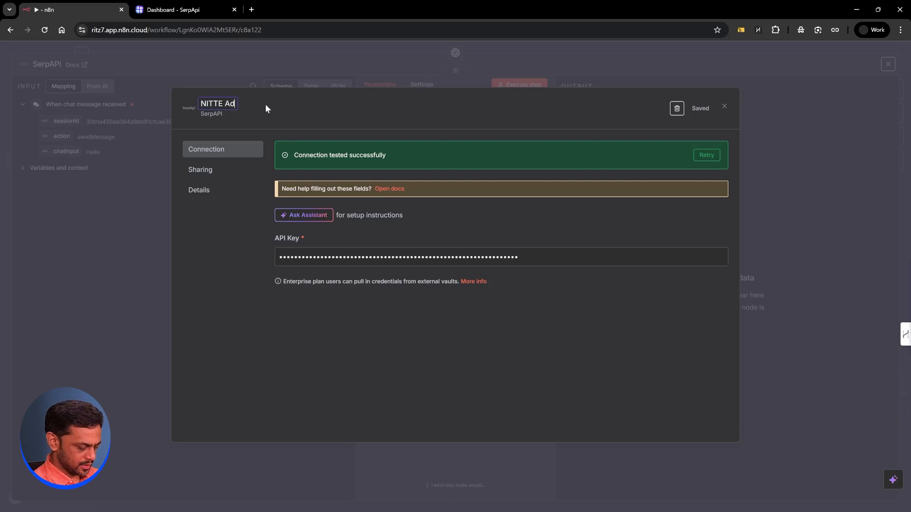
pyautogui.write('mission')
pyautogui.click(315, 109)
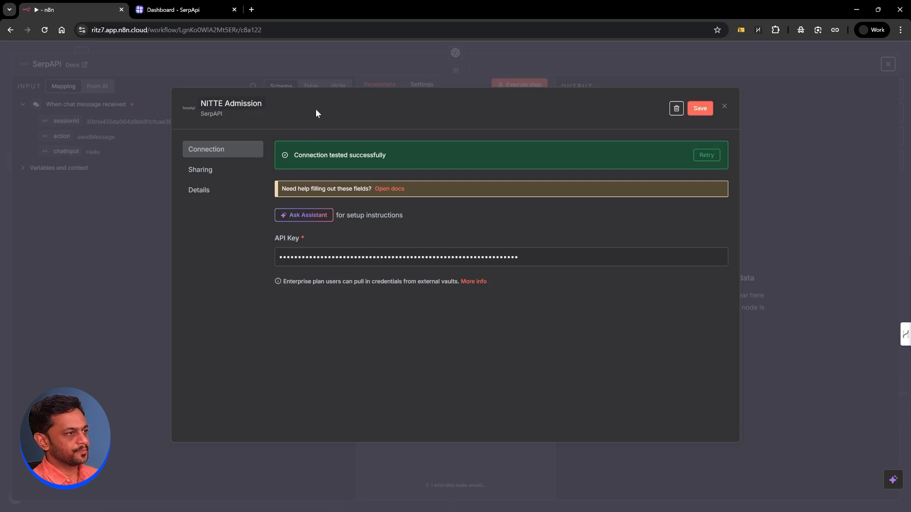
pyautogui.click(696, 111)
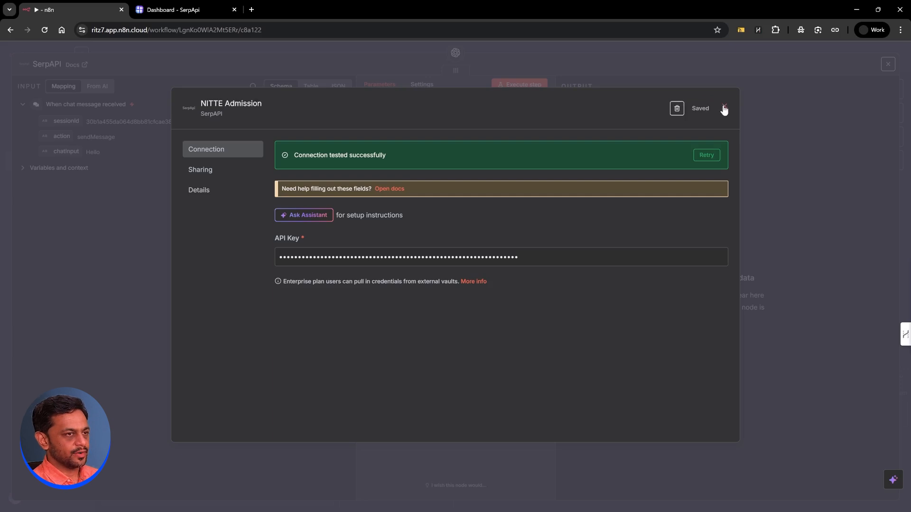
pyautogui.click(724, 108)
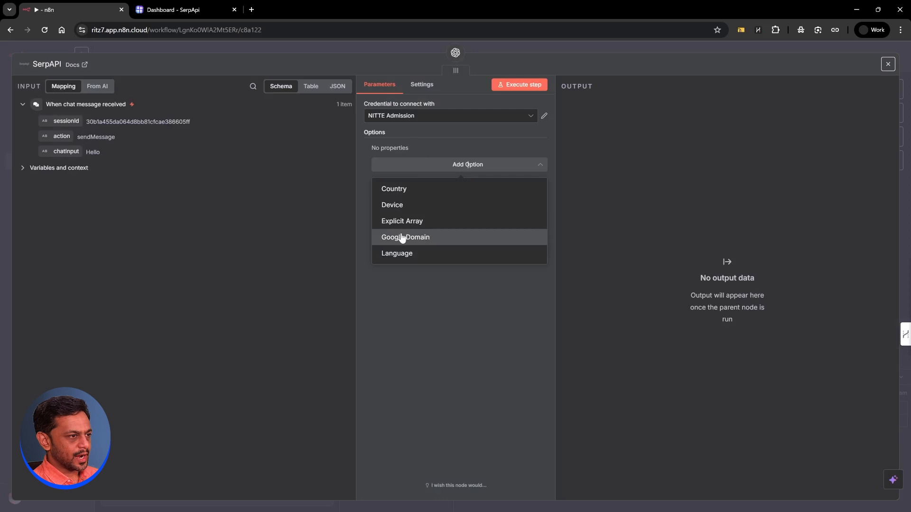
pyautogui.click(402, 237)
pyautogui.doubleClick(398, 162)
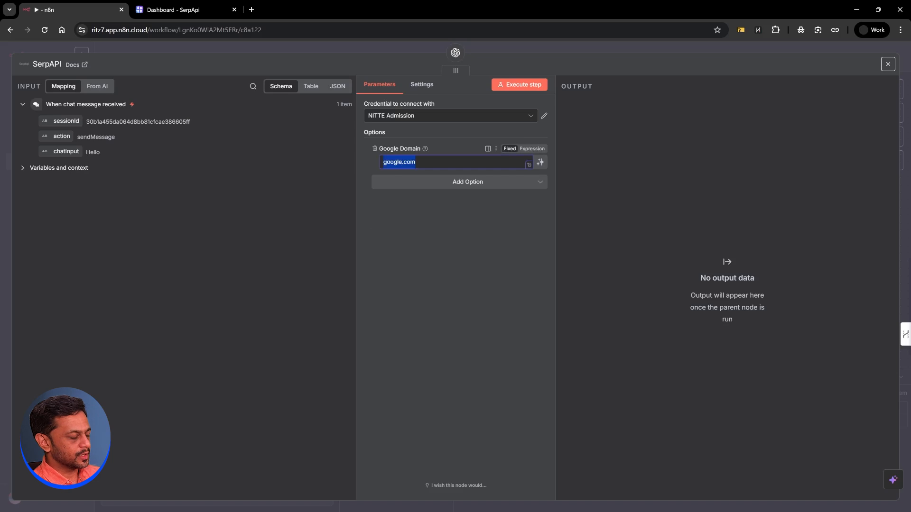
pyautogui.hotkey('ctrl', 'v')
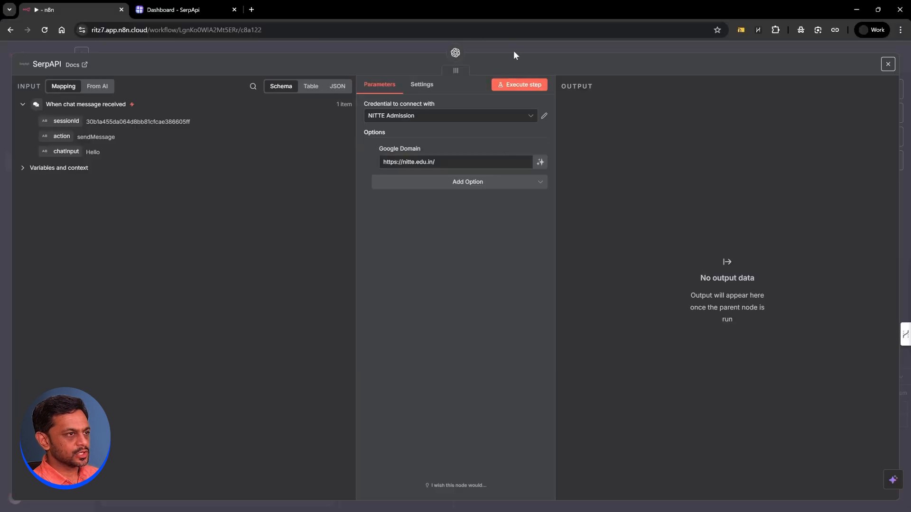
pyautogui.click(514, 51)
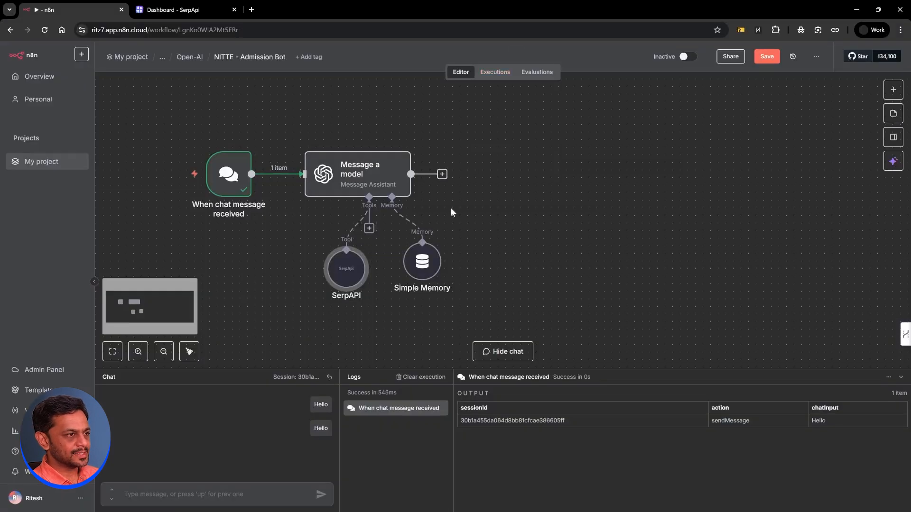
# Step: Add a Respond to Chat node after Message a model whose Message is {{ $json.output }}
pyautogui.moveTo(427, 260); pyautogui.dragTo(427, 268)
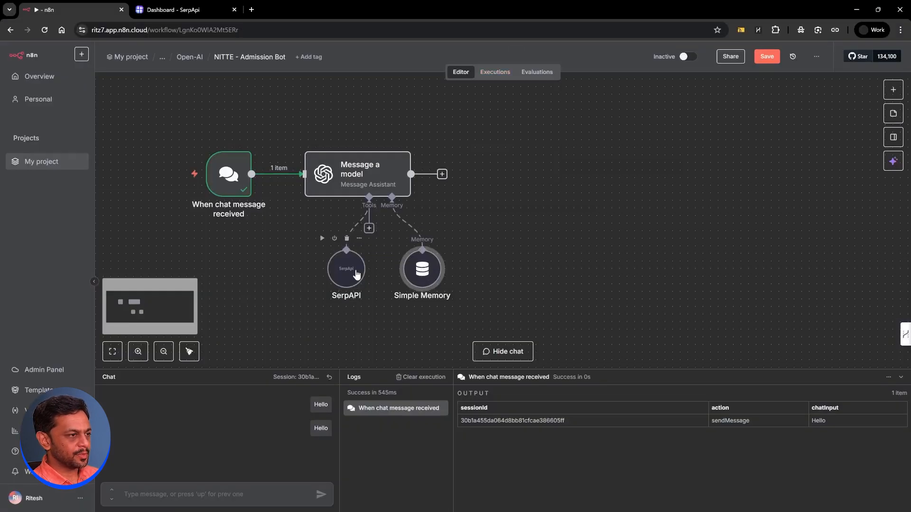
pyautogui.doubleClick(354, 182)
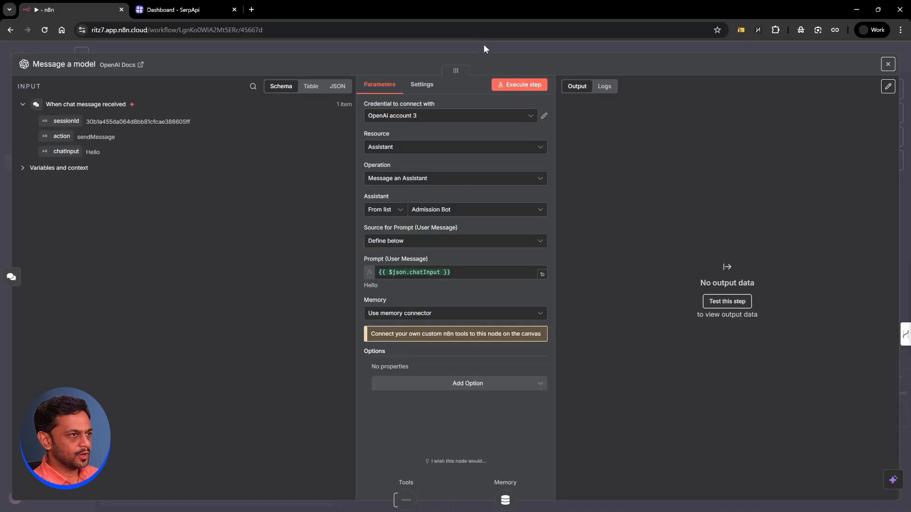
pyautogui.click(483, 44)
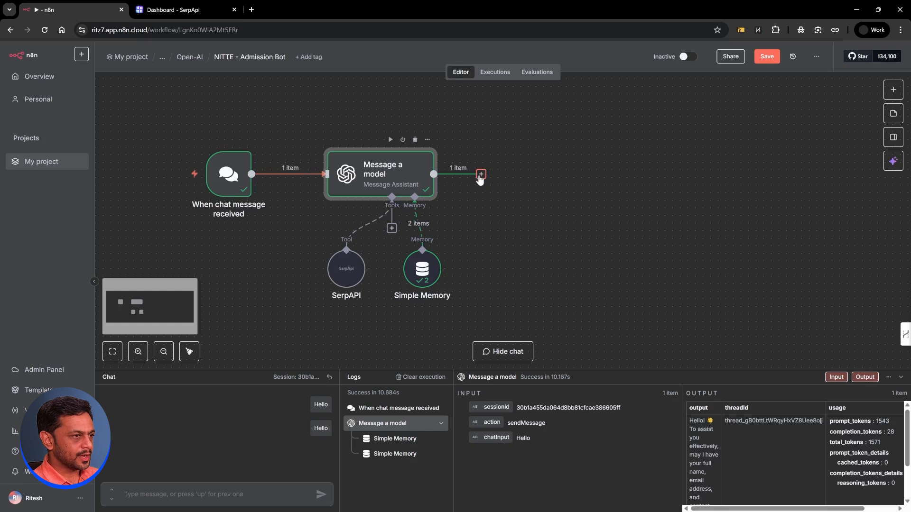
pyautogui.click(481, 174)
pyautogui.write('re')
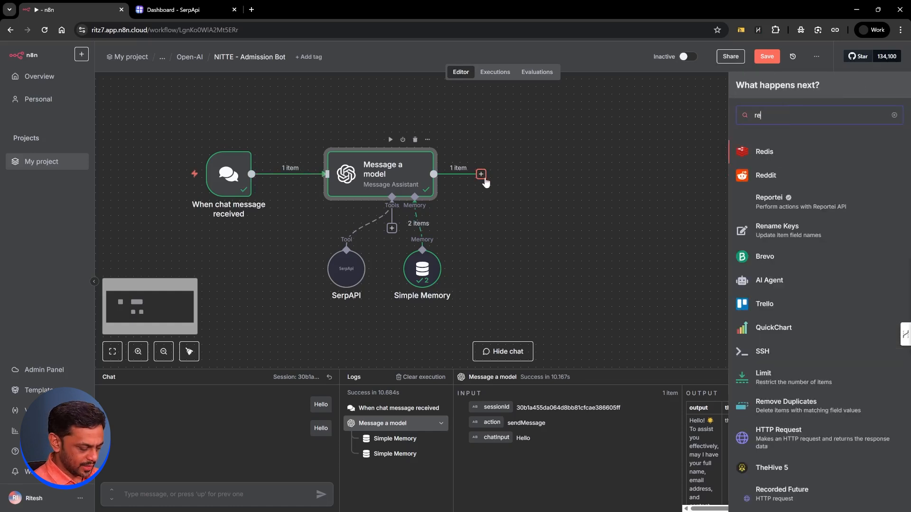
pyautogui.write('spo')
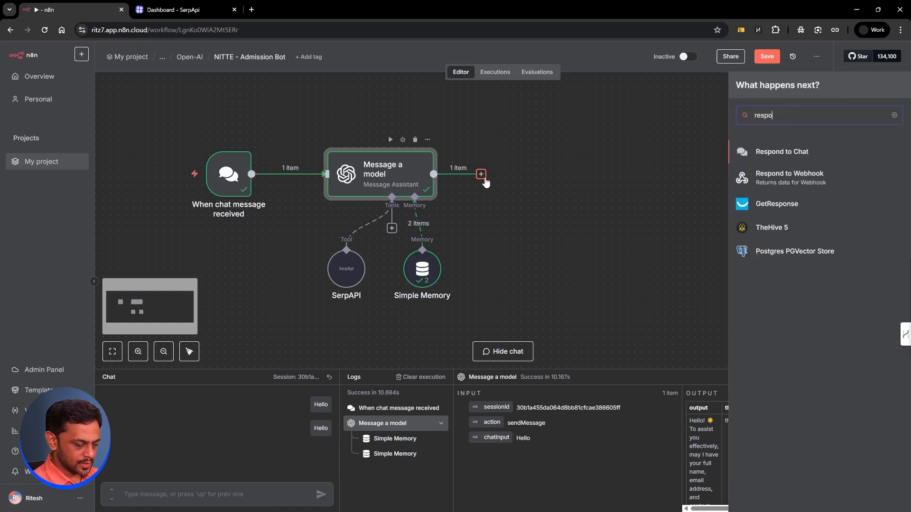
pyautogui.click(770, 151)
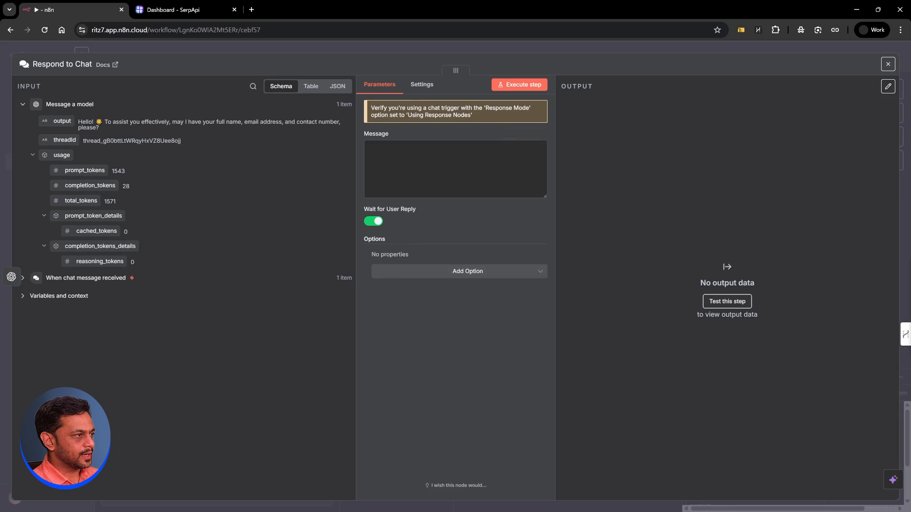
pyautogui.moveTo(62, 121); pyautogui.dragTo(394, 147)
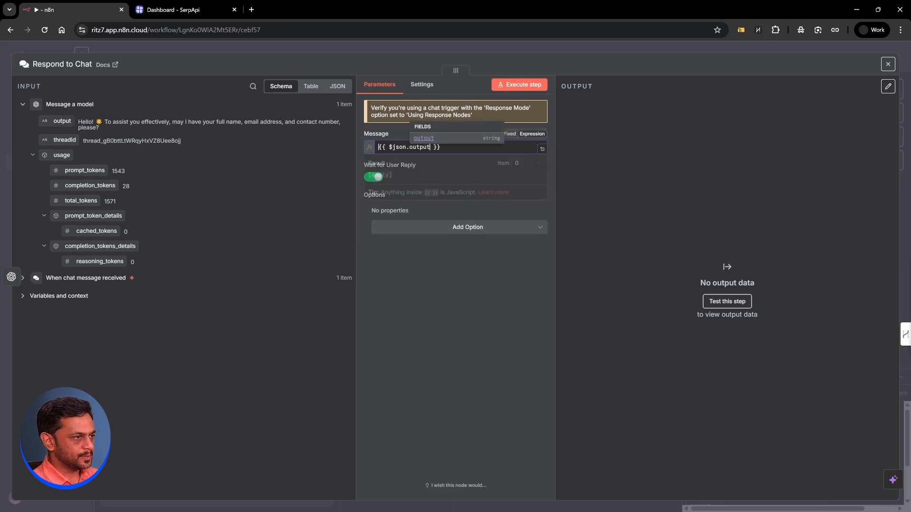
pyautogui.click(388, 256)
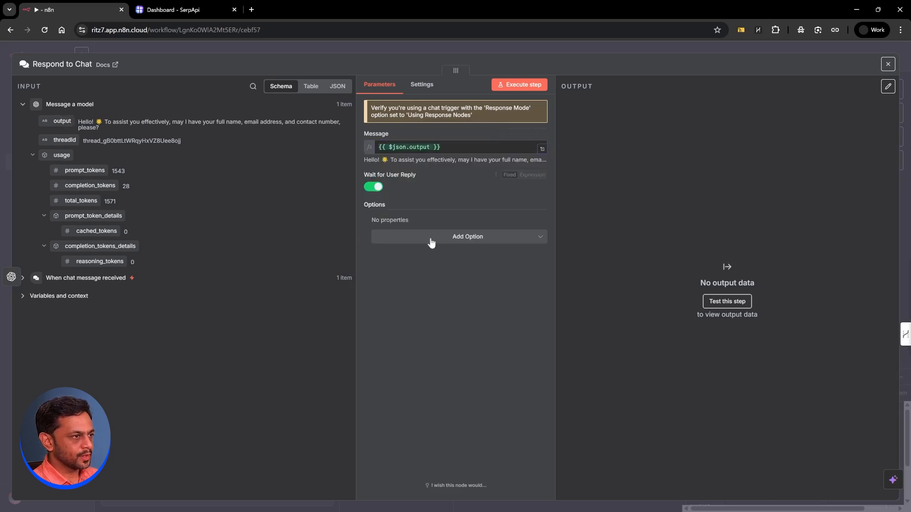
# Step: Set the When chat message received trigger's Response Mode to Using Response Nodes
pyautogui.click(413, 46)
pyautogui.doubleClick(218, 173)
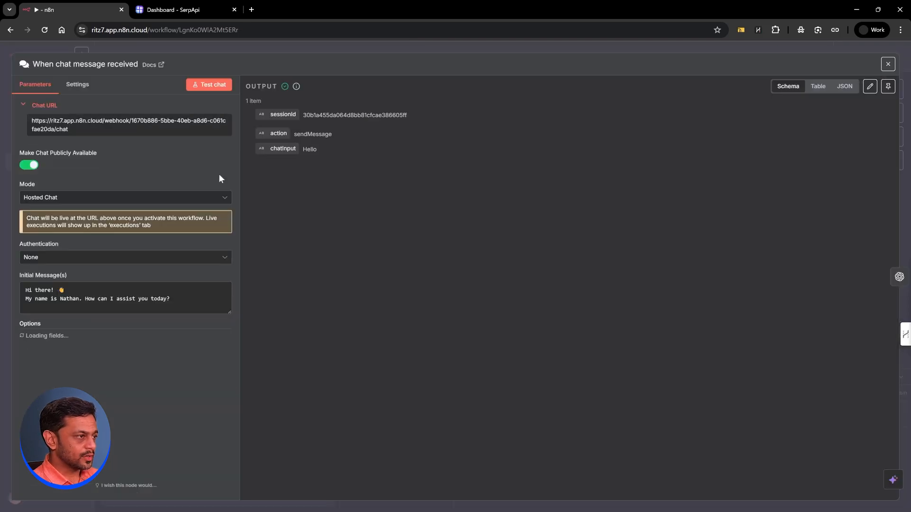
pyautogui.click(74, 359)
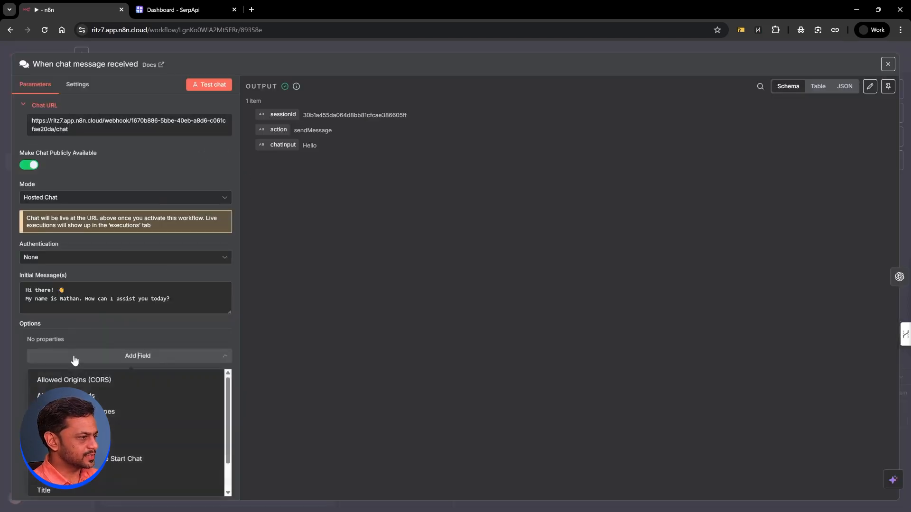
pyautogui.click(96, 362)
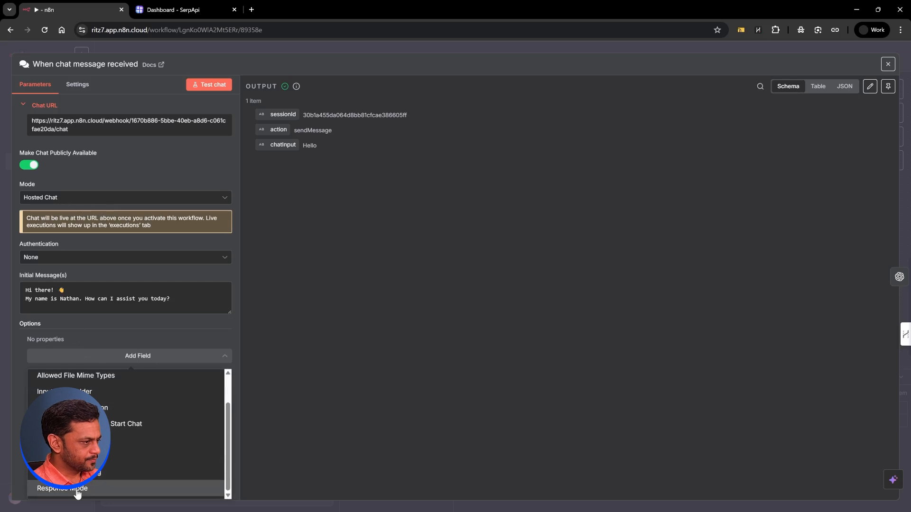
pyautogui.click(77, 491)
pyautogui.click(66, 360)
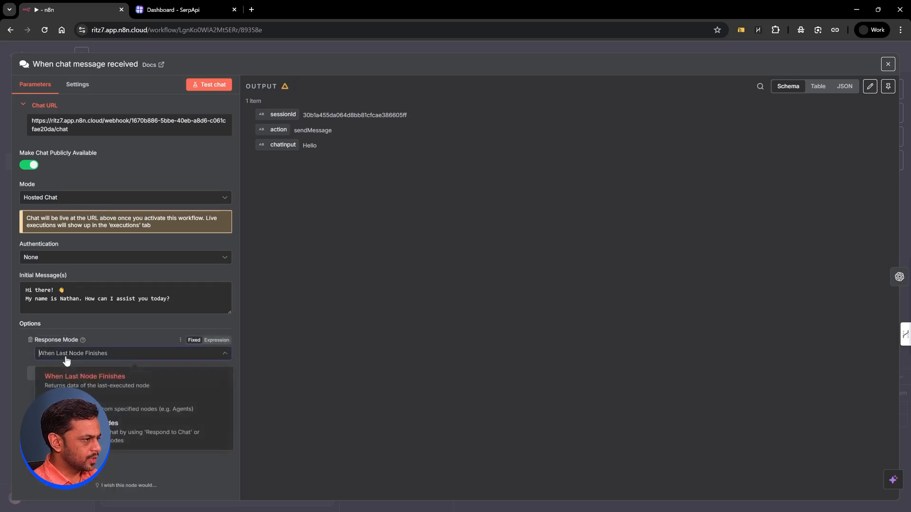
pyautogui.click(71, 430)
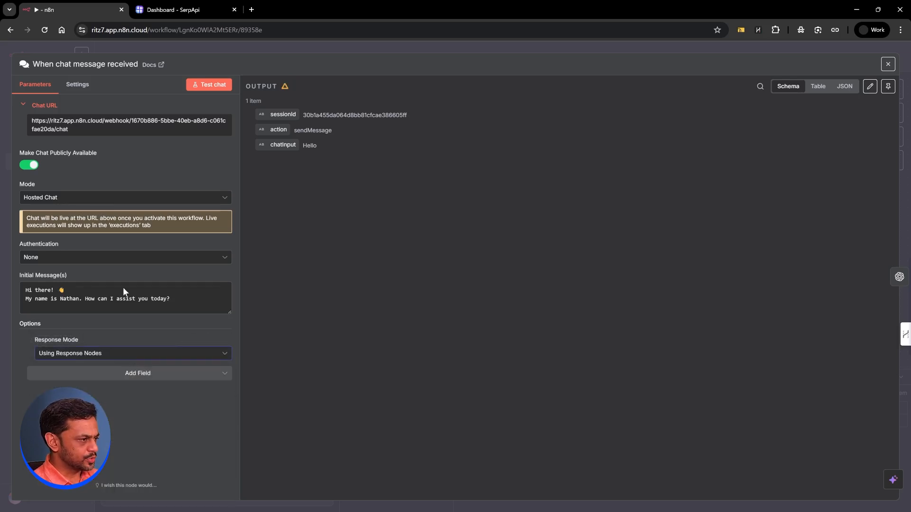
pyautogui.click(267, 46)
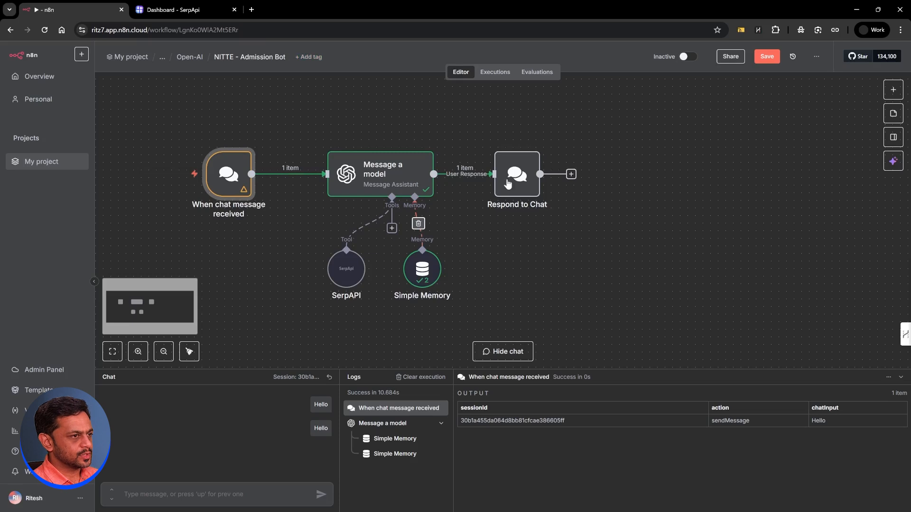
# Step: Nudge Respond to Chat right, save the workflow with Ctrl+S and reload the page
pyautogui.moveTo(507, 182); pyautogui.dragTo(537, 183)
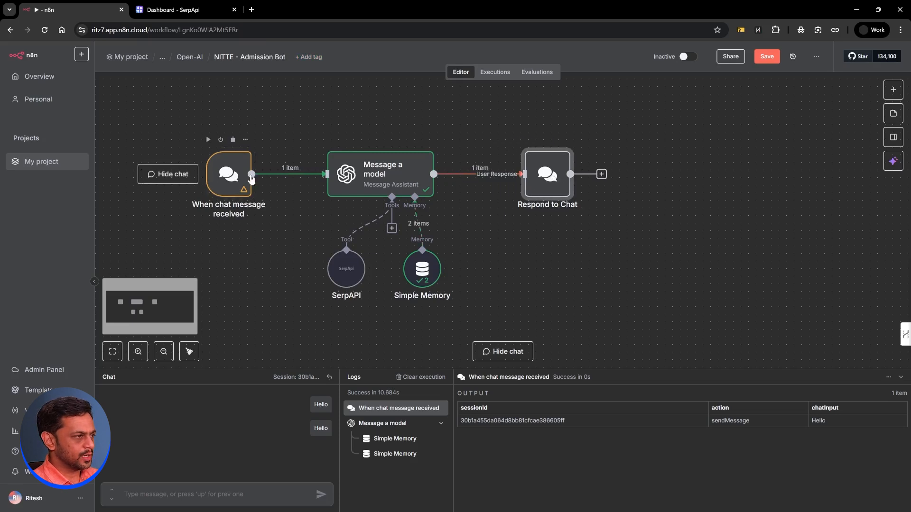
pyautogui.hotkey('ctrl', 's')
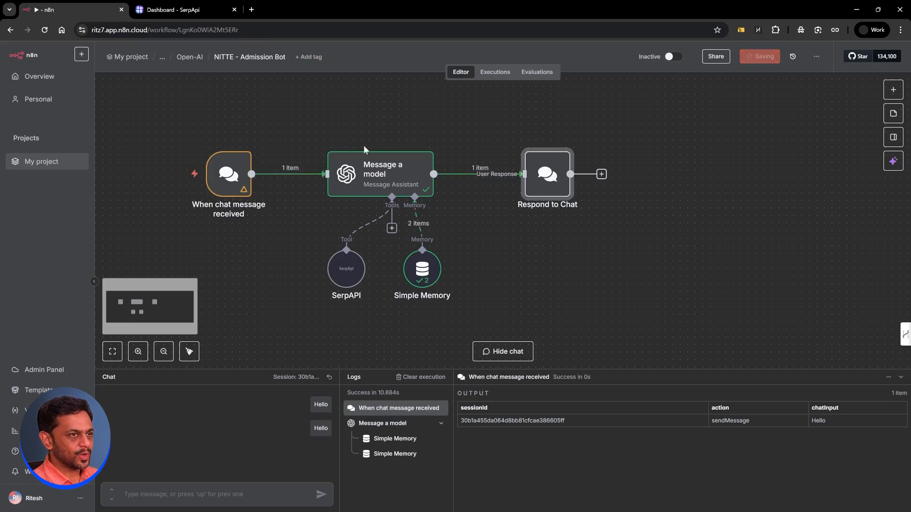
pyautogui.click(44, 30)
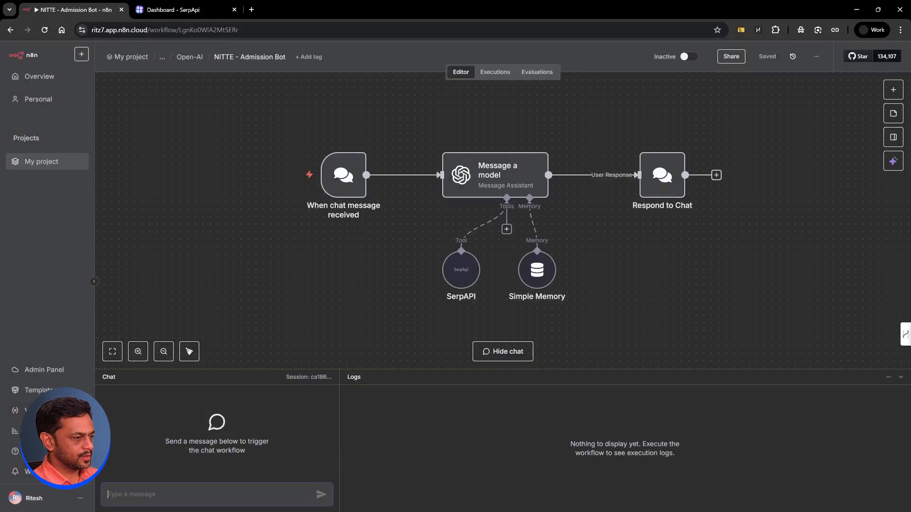
# Step: Test the chat by sending Hello, then the applicant's name, e-mail and phone number
pyautogui.write('Hello')
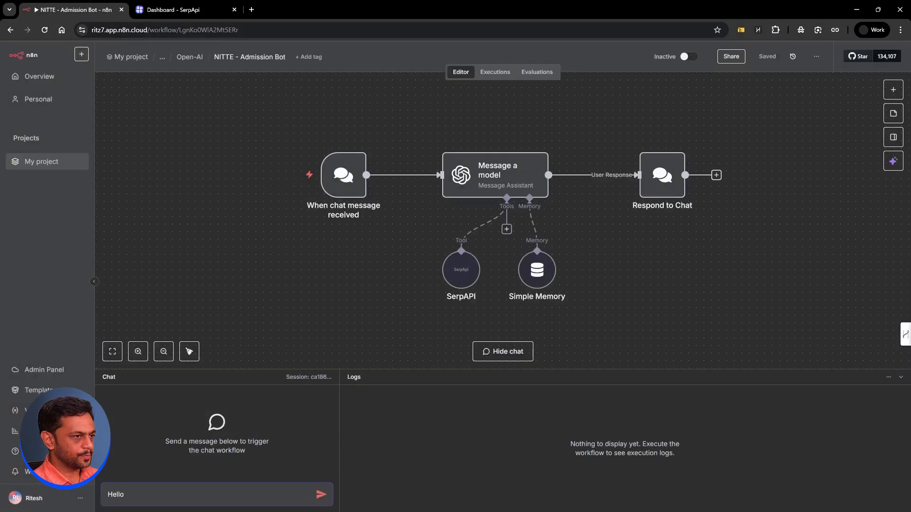
pyautogui.press('Return')
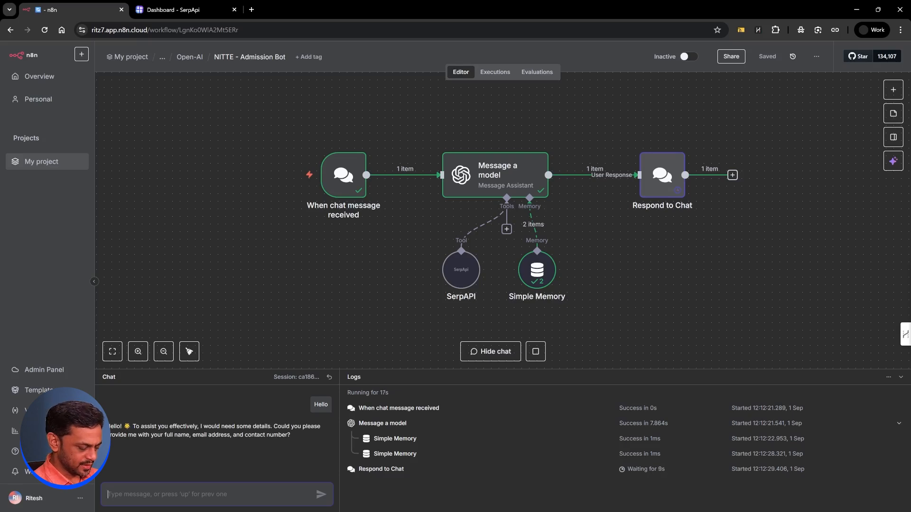
pyautogui.write("I'm Ritesh, xyz@")
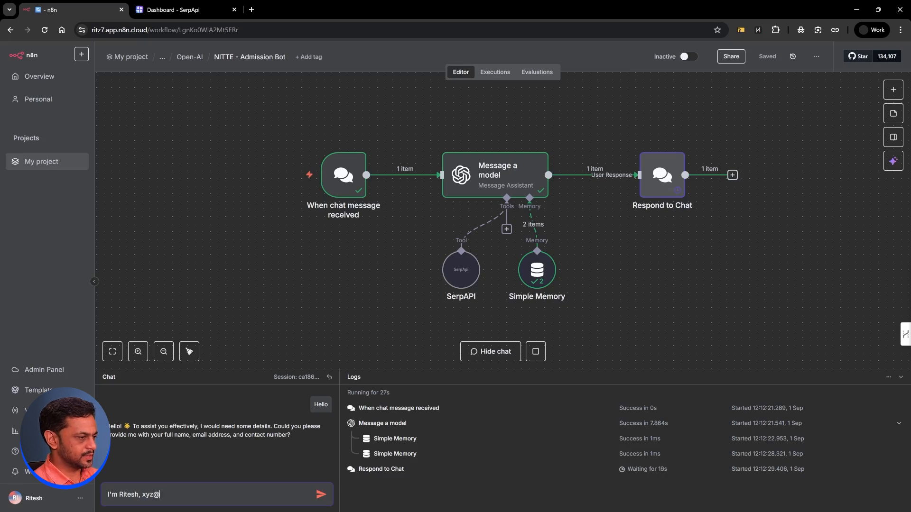
pyautogui.write('abcd.com')
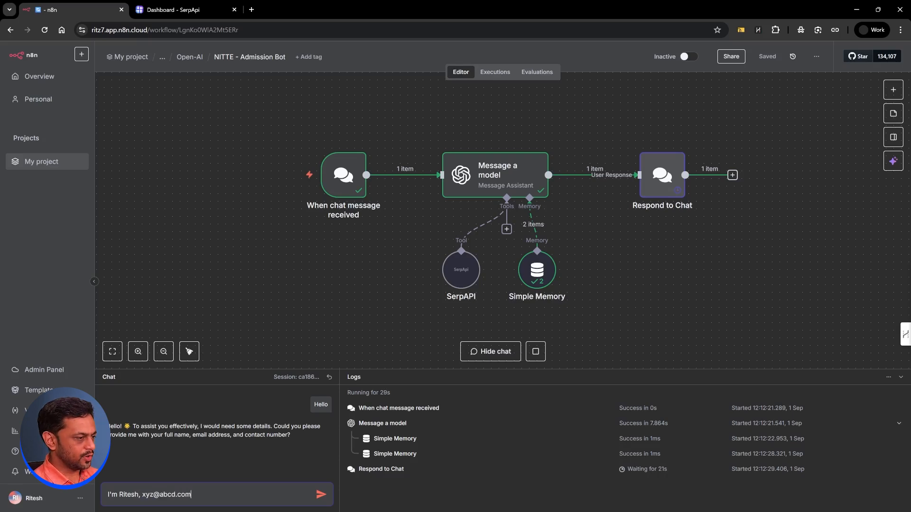
pyautogui.press('Return')
pyautogui.moveTo(342, 175); pyautogui.dragTo(228, 177)
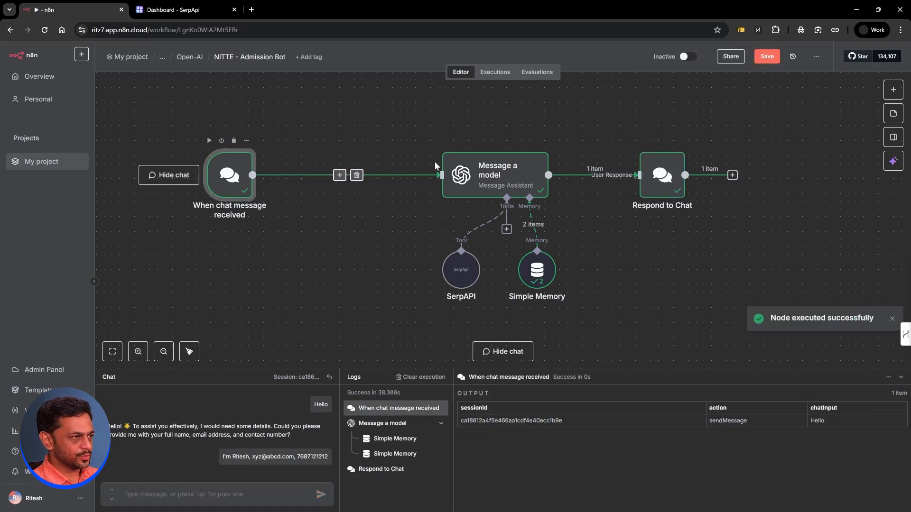
# Step: Turn off Wait for User Reply on Respond to Chat, save, and reload the page
pyautogui.doubleClick(660, 176)
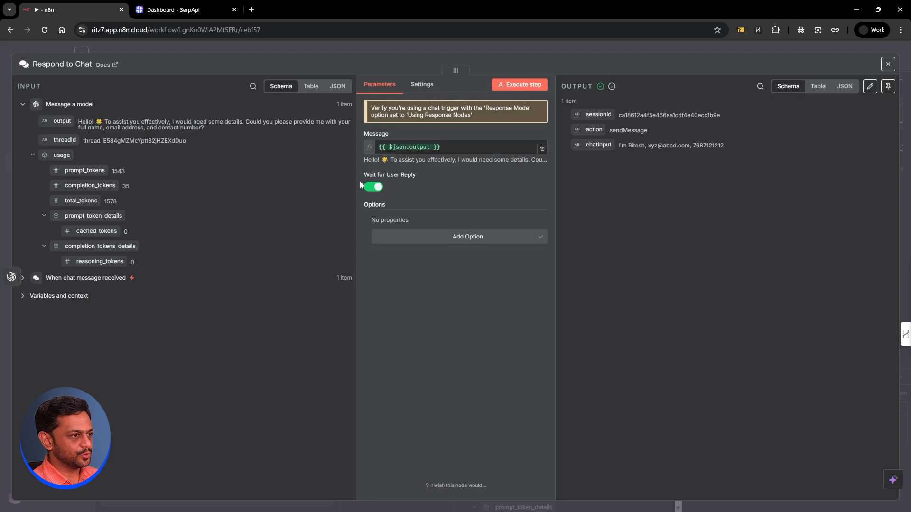
pyautogui.click(374, 187)
pyautogui.click(476, 48)
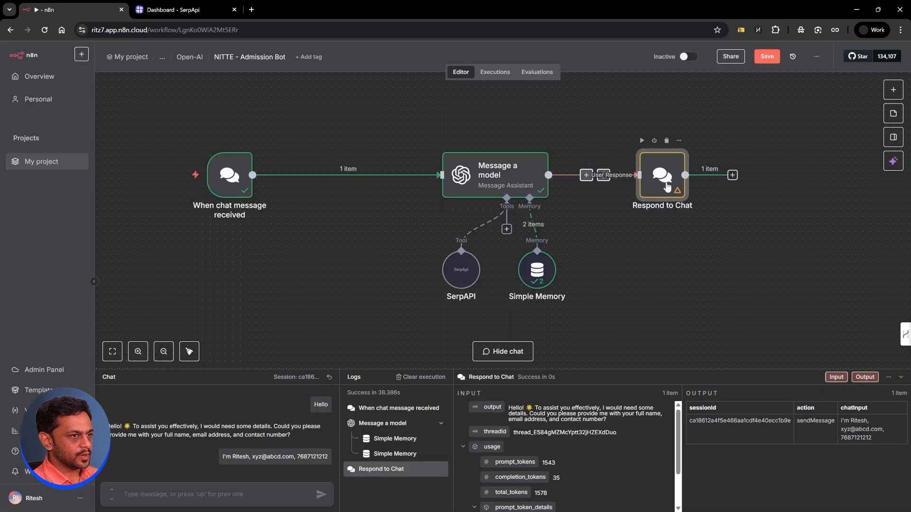
pyautogui.moveTo(474, 176)
pyautogui.mouseDown()
pyautogui.moveTo(400, 167)
pyautogui.moveTo(460, 175)
pyautogui.mouseUp()
pyautogui.click(768, 60)
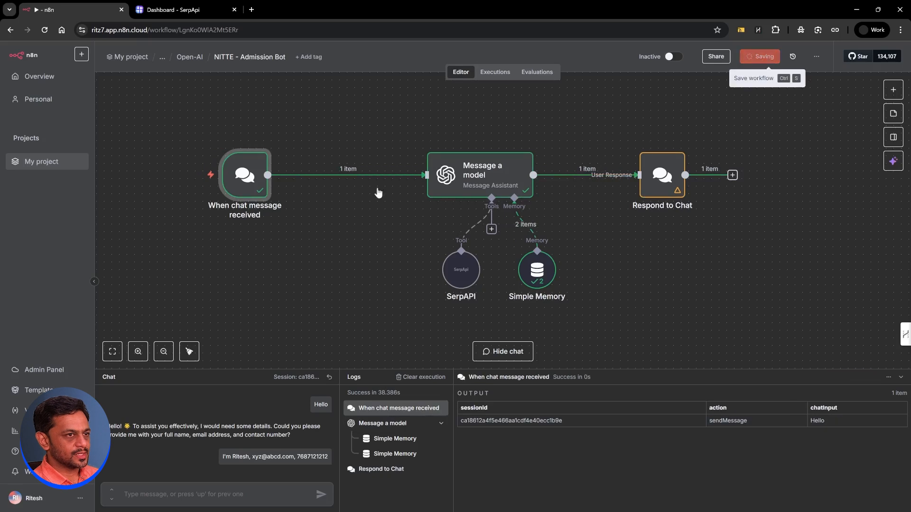
pyautogui.click(44, 29)
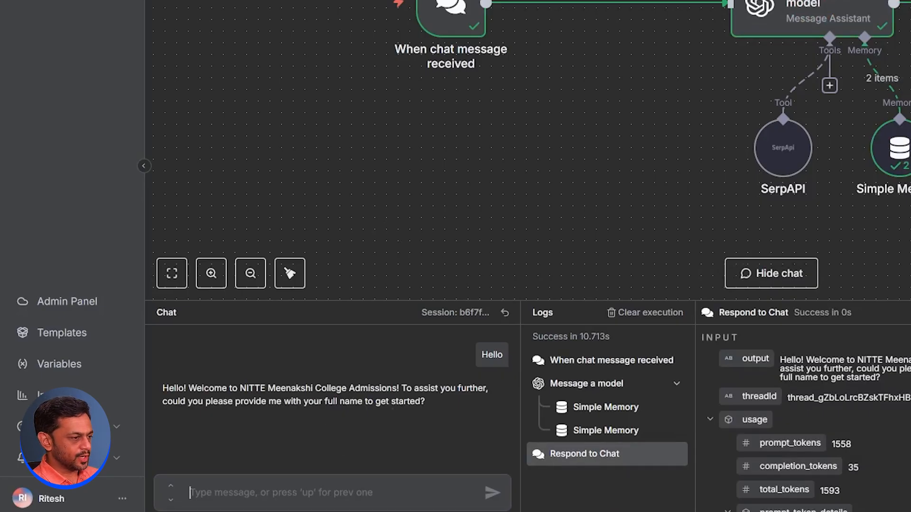
# Step: Answer the bot in the chat with the applicant's name, e-mail address and contact number
pyautogui.write('Ritesh')
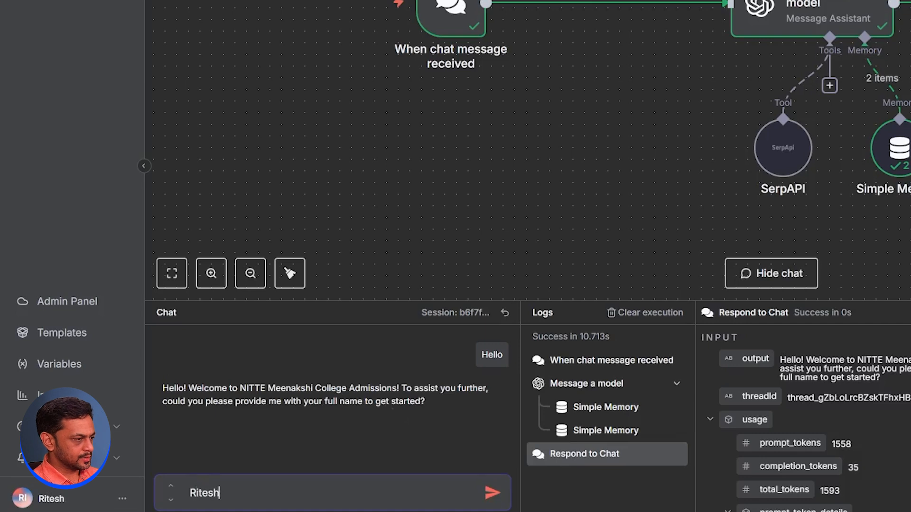
pyautogui.press('Return')
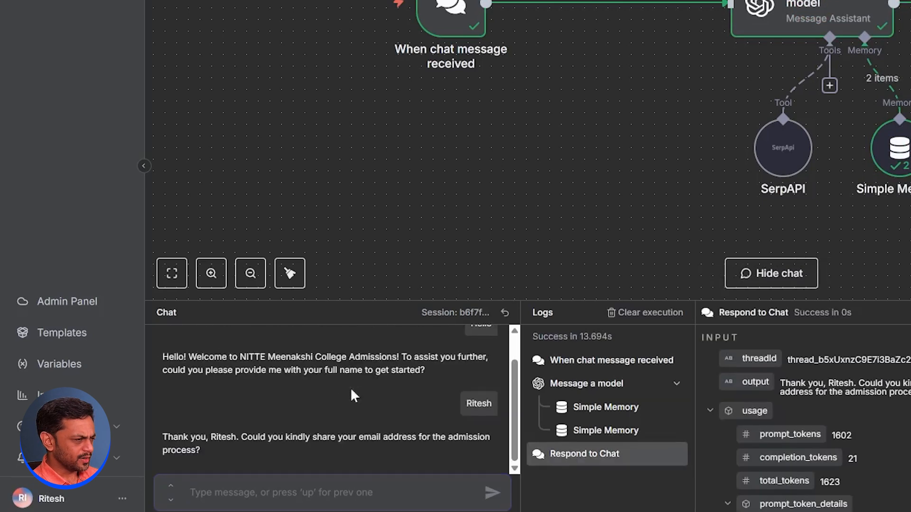
pyautogui.click(328, 491)
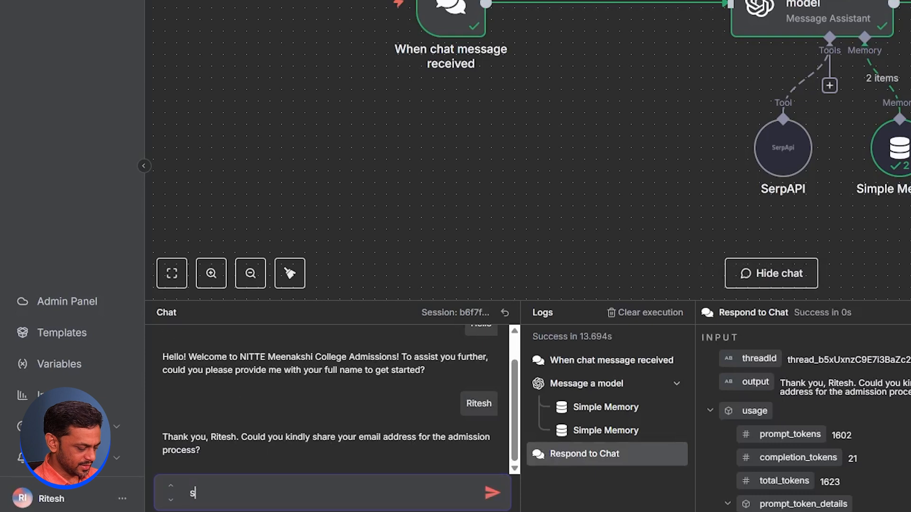
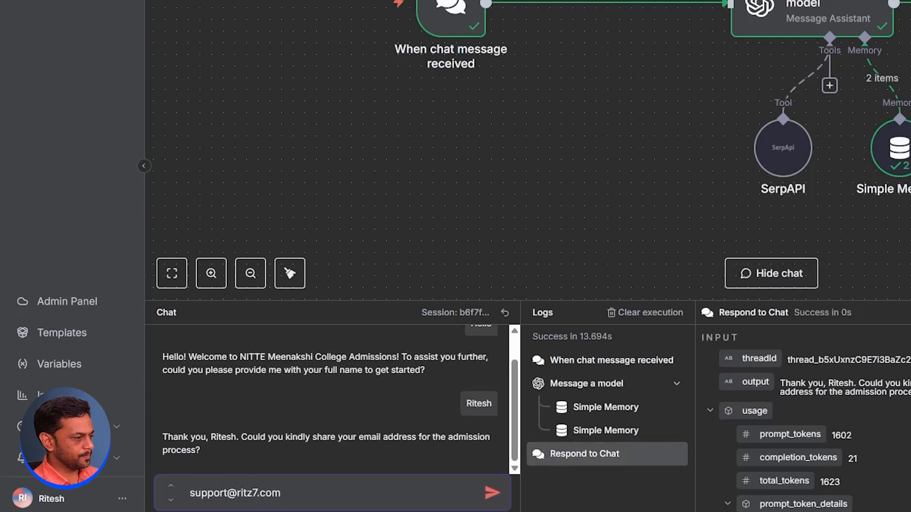
pyautogui.press('Return')
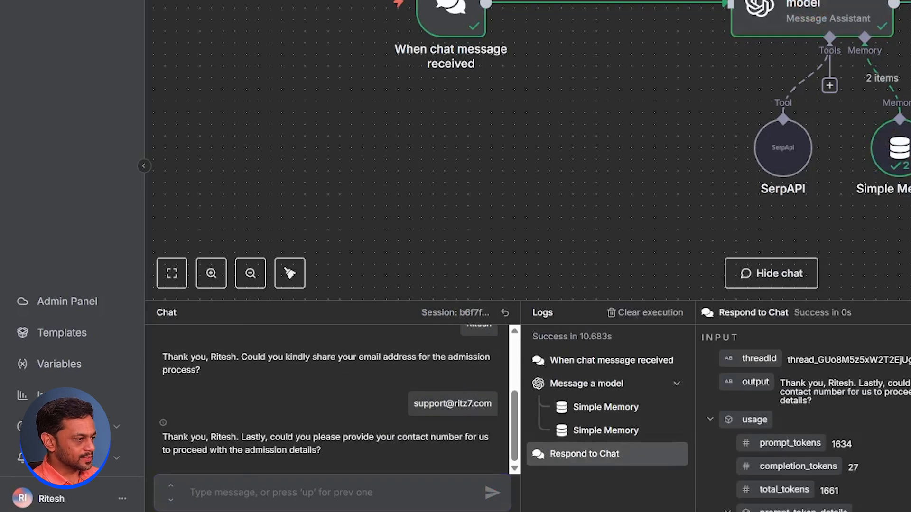
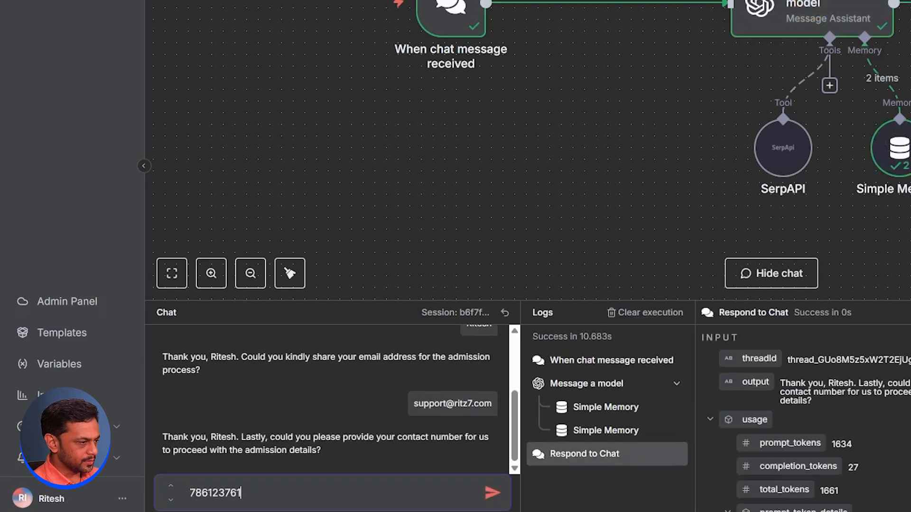
pyautogui.press('Return')
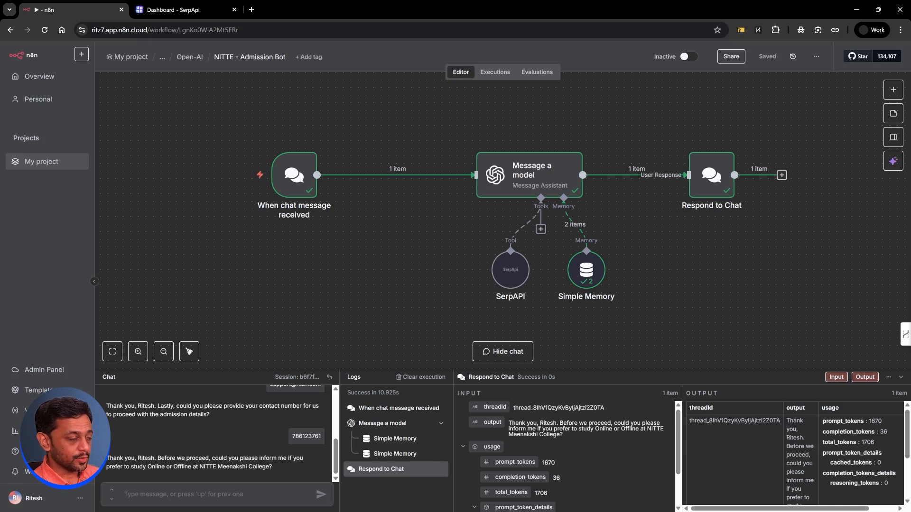
# Step: Insert an If node checking chatInput contains 'brochure', routing its false branch to Message a model
pyautogui.click(389, 176)
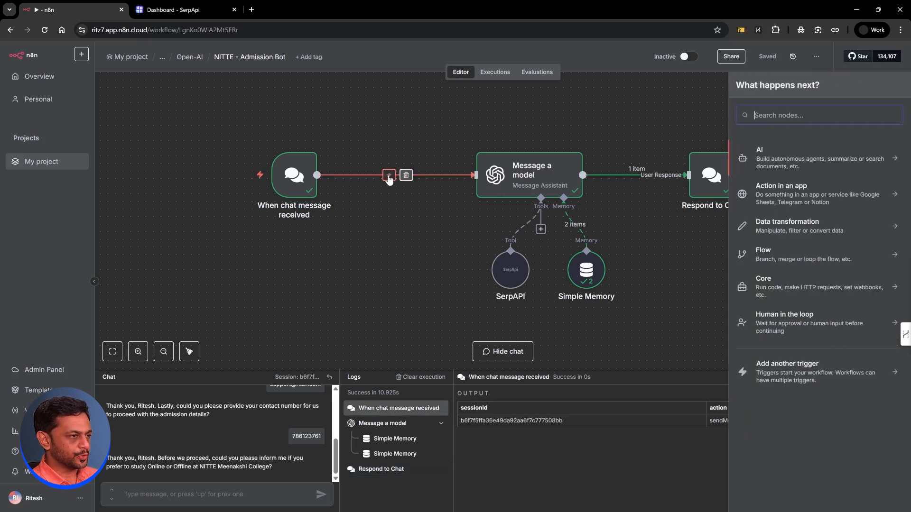
pyautogui.write('if')
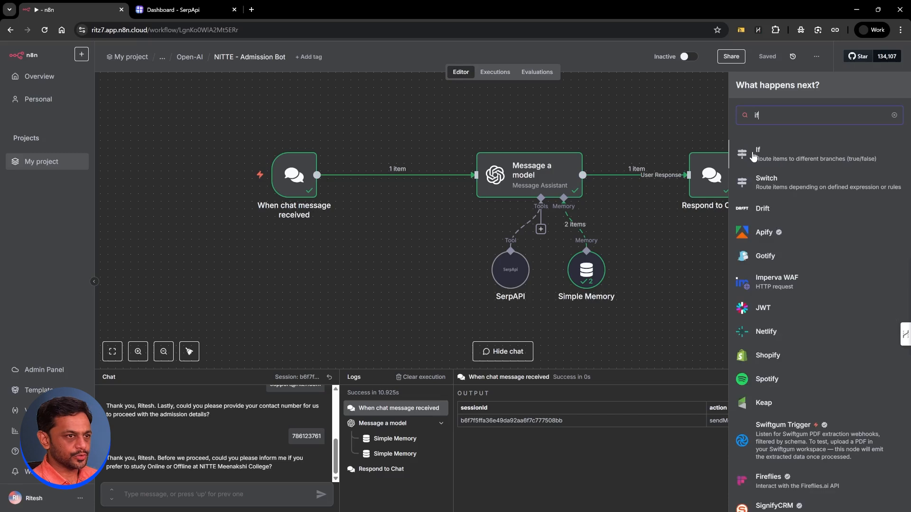
pyautogui.click(765, 155)
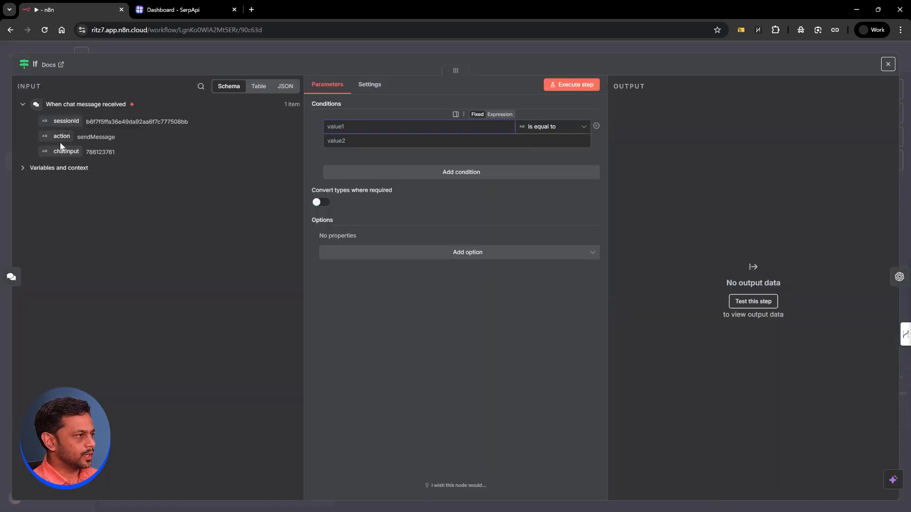
pyautogui.moveTo(60, 149); pyautogui.dragTo(379, 126)
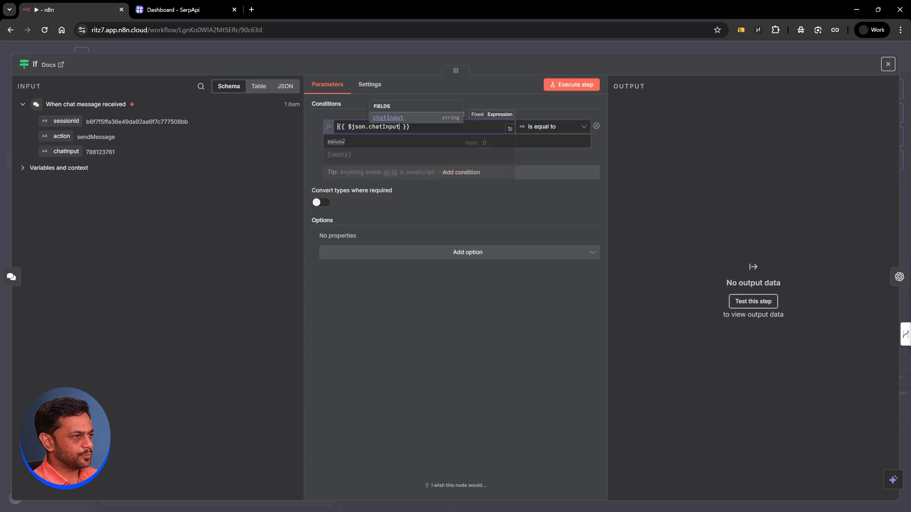
pyautogui.click(553, 127)
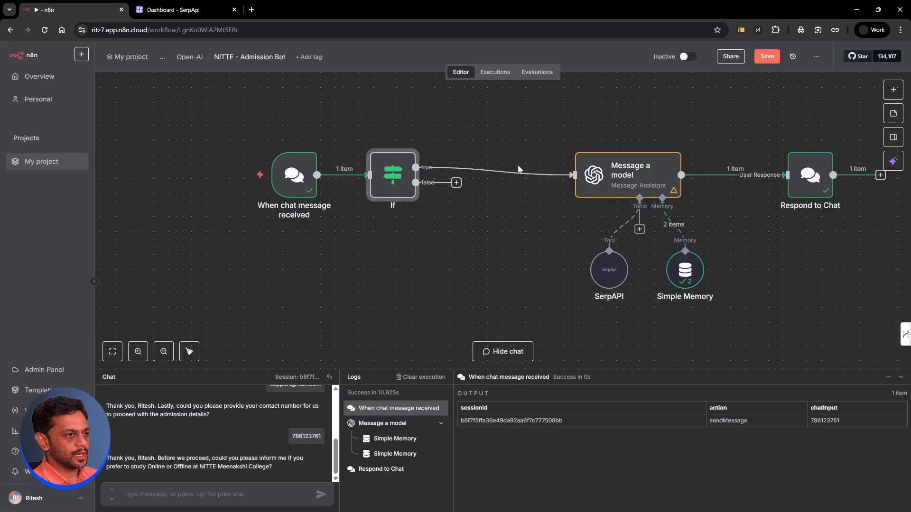
pyautogui.press('Escape')
pyautogui.moveTo(388, 171)
pyautogui.mouseDown()
pyautogui.moveTo(411, 164)
pyautogui.moveTo(403, 163)
pyautogui.mouseUp()
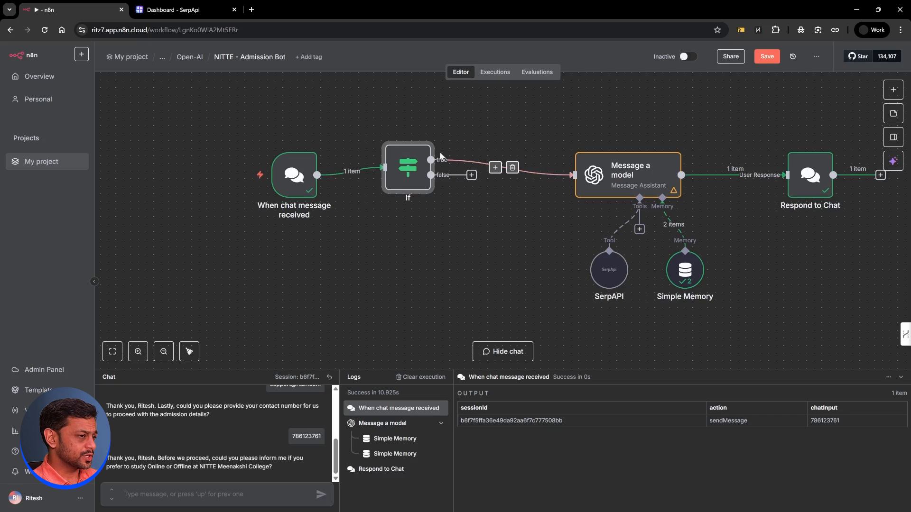
pyautogui.click(512, 169)
pyautogui.moveTo(472, 175); pyautogui.dragTo(561, 176)
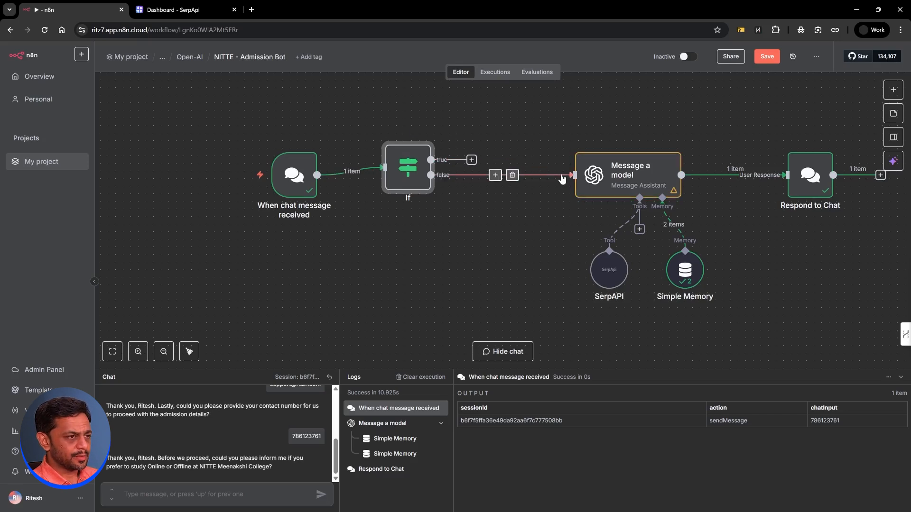
# Step: Add Respond to Chat1 on the true branch with the Drive brochure link, no reply wait, and save
pyautogui.click(471, 160)
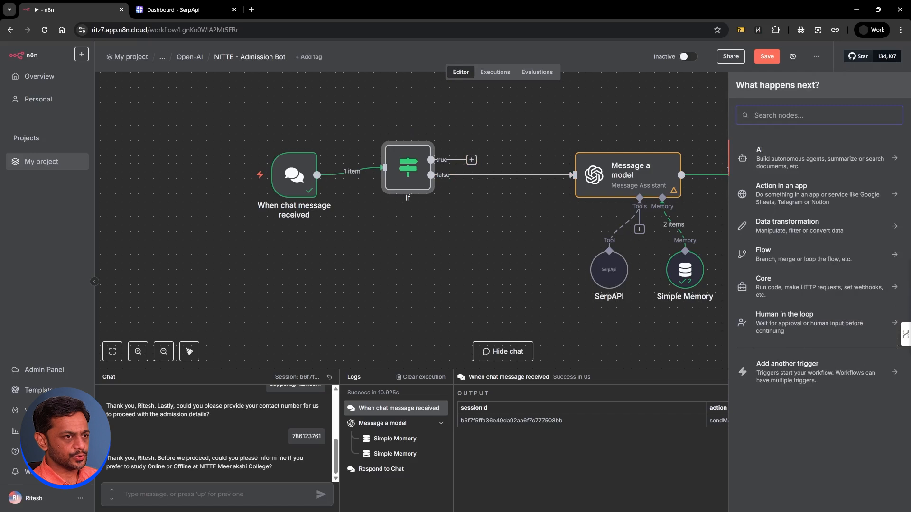
pyautogui.write('respond')
pyautogui.click(800, 162)
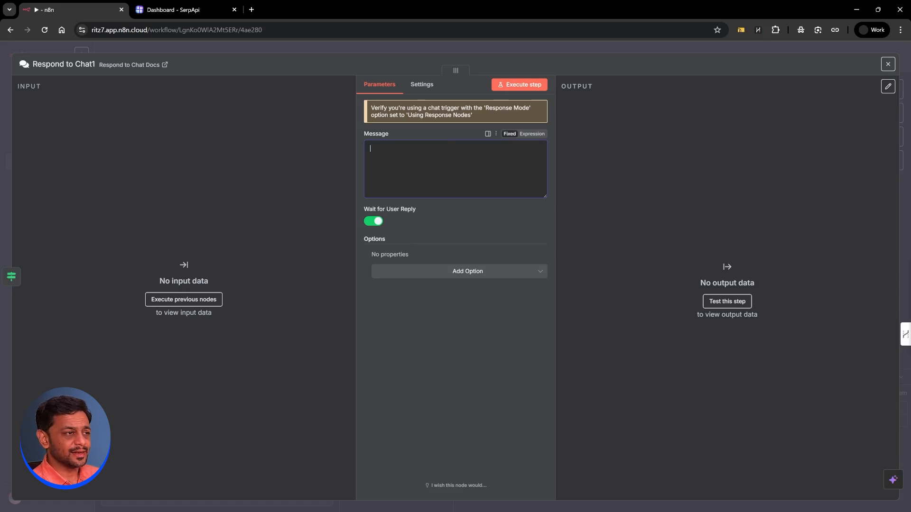
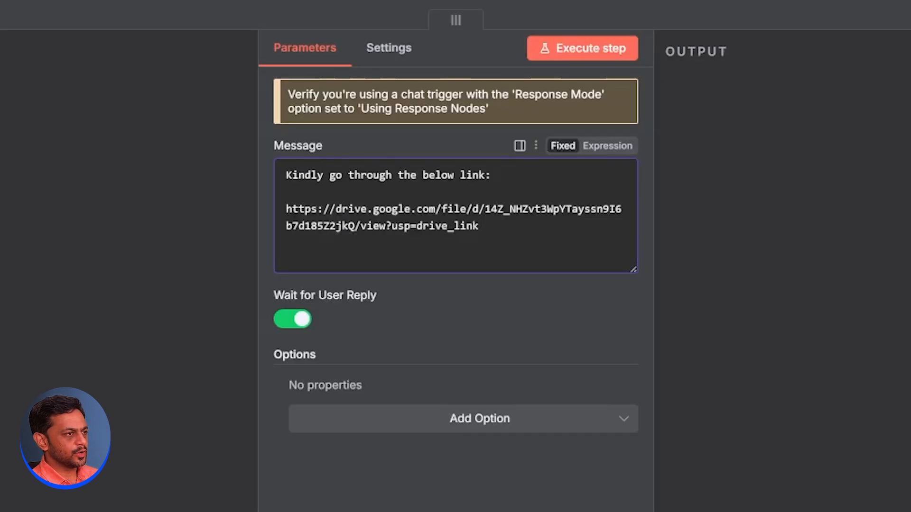
pyautogui.moveTo(479, 226); pyautogui.dragTo(285, 209)
pyautogui.click(286, 192)
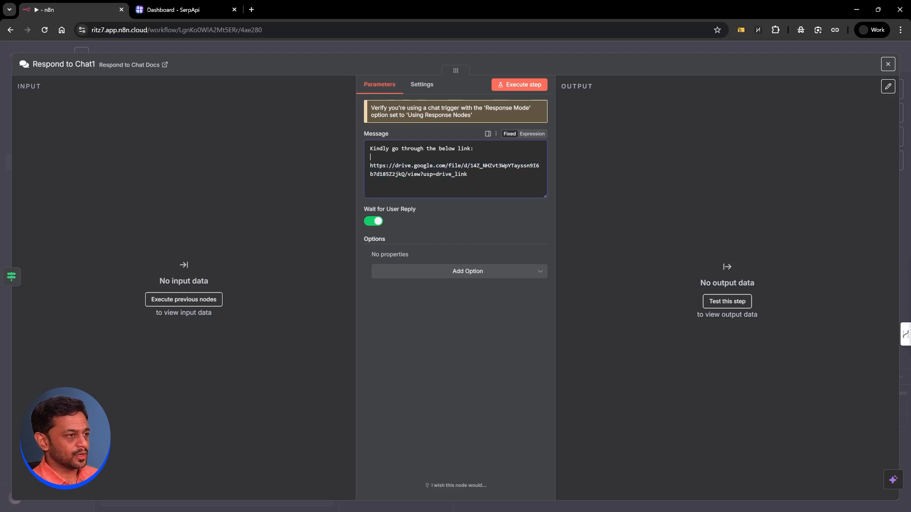
pyautogui.click(379, 221)
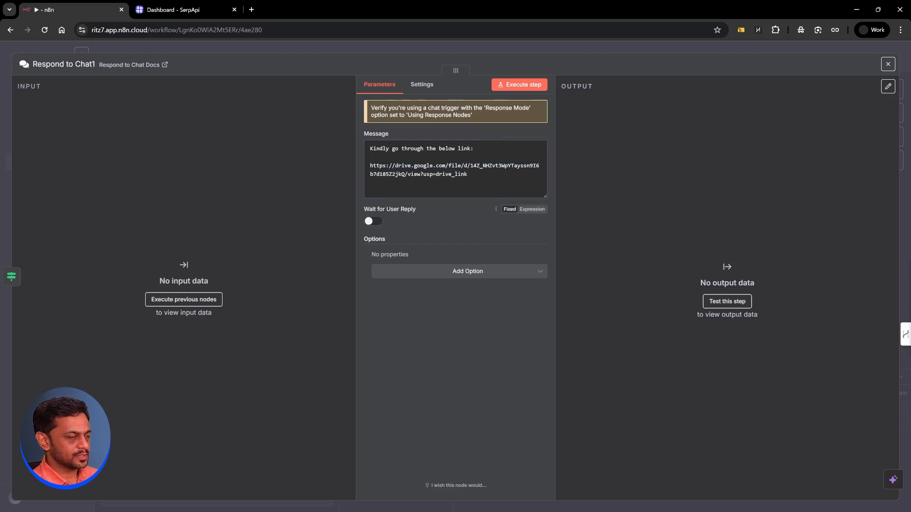
pyautogui.click(512, 47)
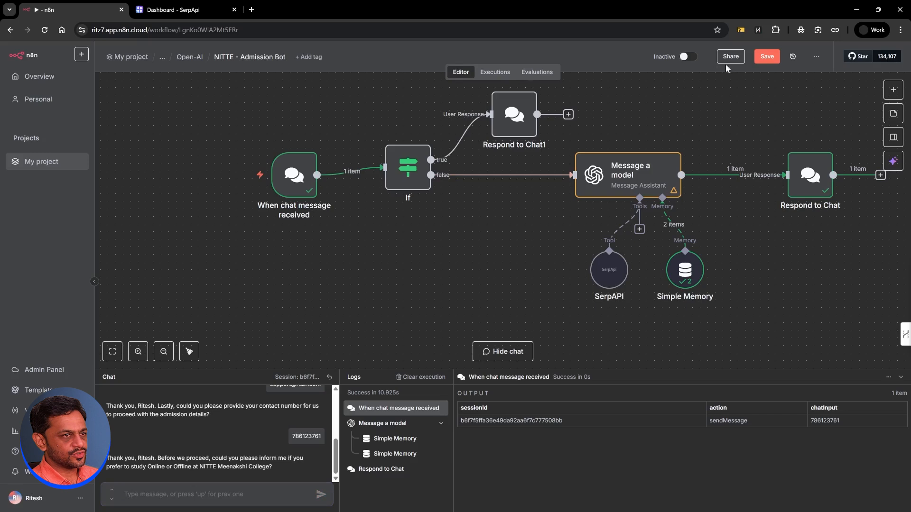
pyautogui.click(760, 59)
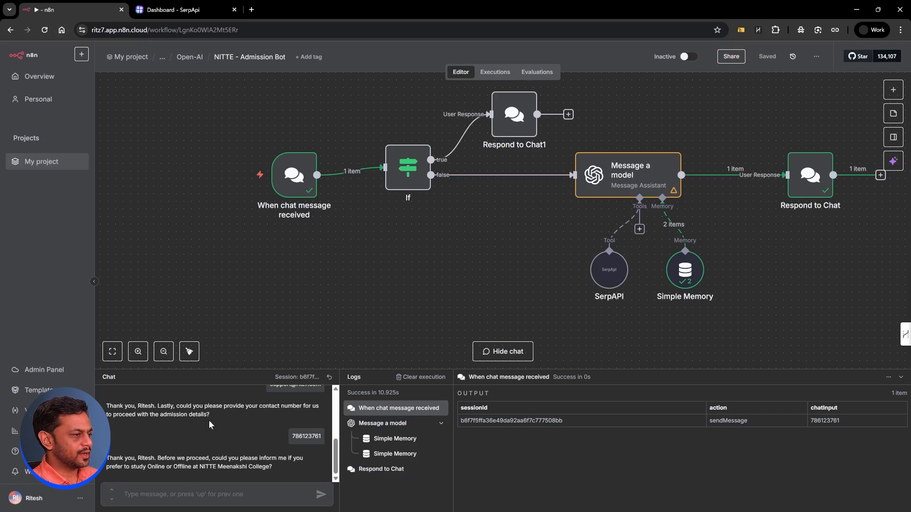
# Step: Send 'brochure' in the test chat to receive the Drive link, then shift the chat trigger left
pyautogui.write('brochure')
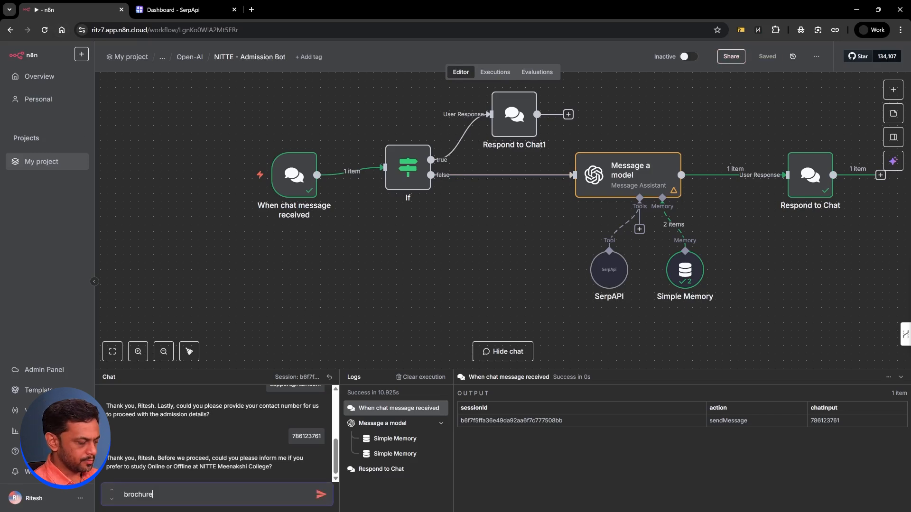
pyautogui.press('Return')
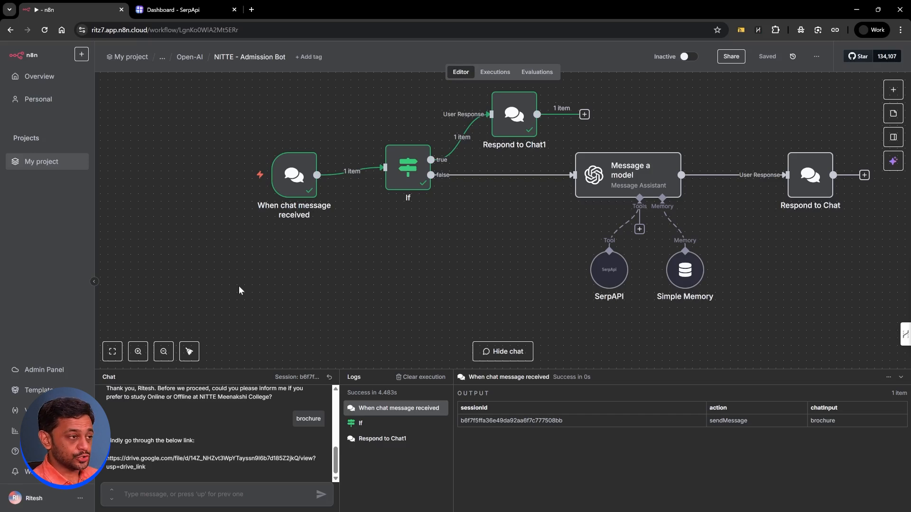
pyautogui.moveTo(288, 178); pyautogui.dragTo(130, 172)
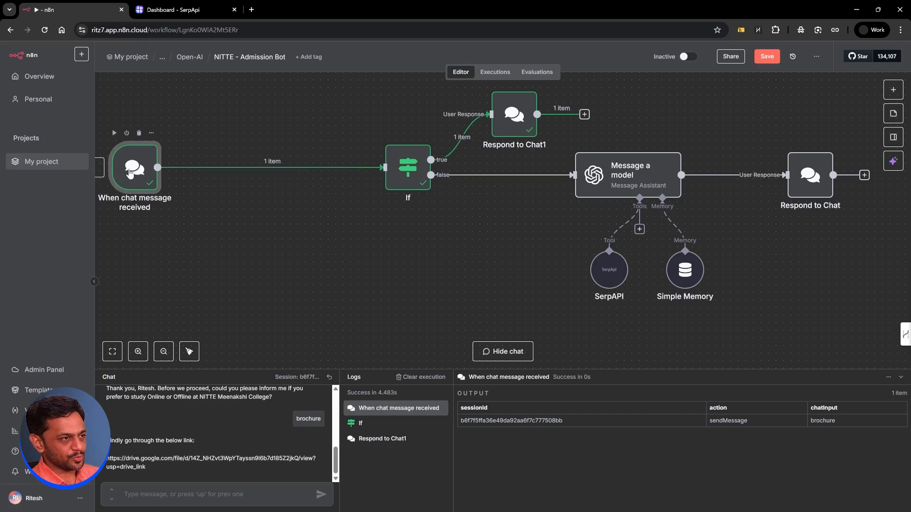
# Step: Add a WhatsApp Business Cloud 'On messages' trigger node to the workflow
pyautogui.click(893, 92)
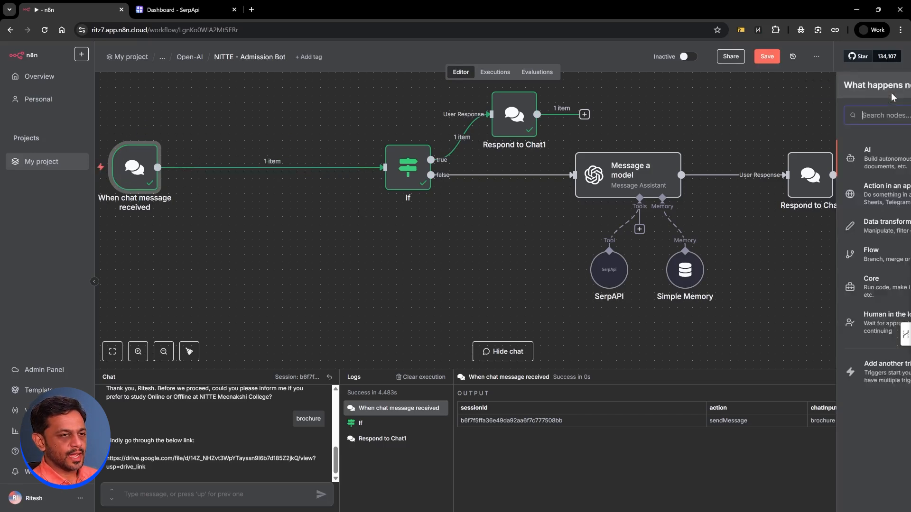
pyautogui.write('whats')
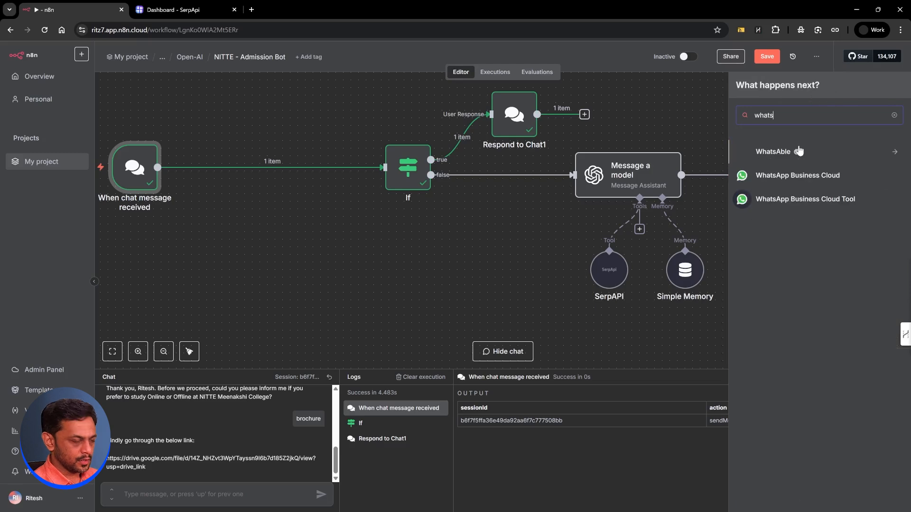
pyautogui.click(791, 175)
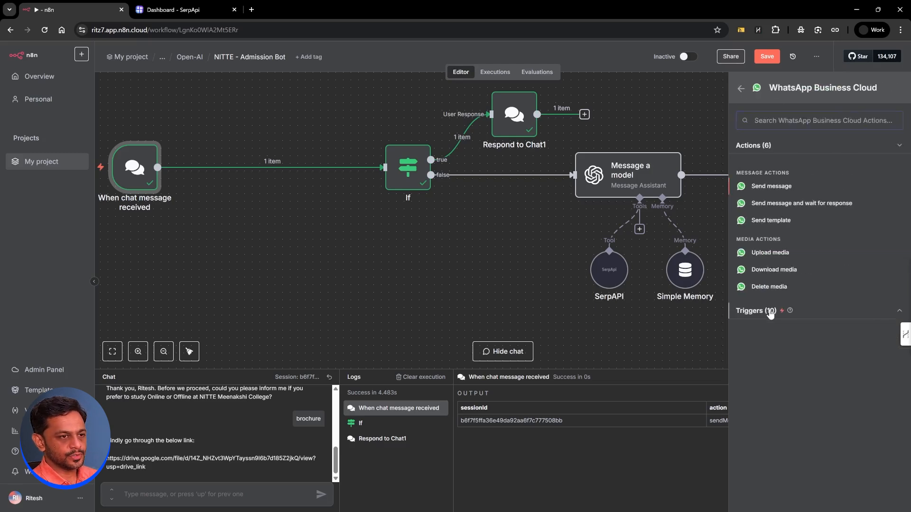
pyautogui.click(770, 311)
pyautogui.click(764, 409)
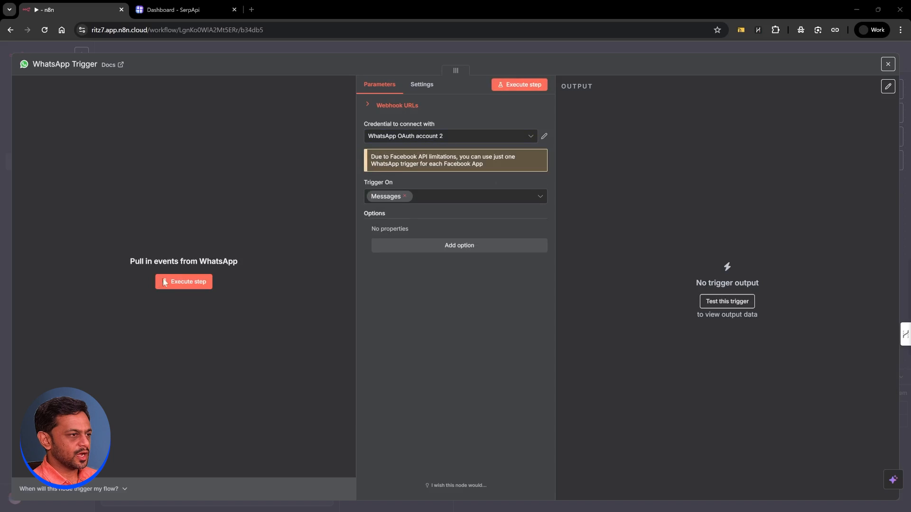
# Step: Capture a test 'Hello' WhatsApp message in the trigger and place it below the chat trigger
pyautogui.click(185, 283)
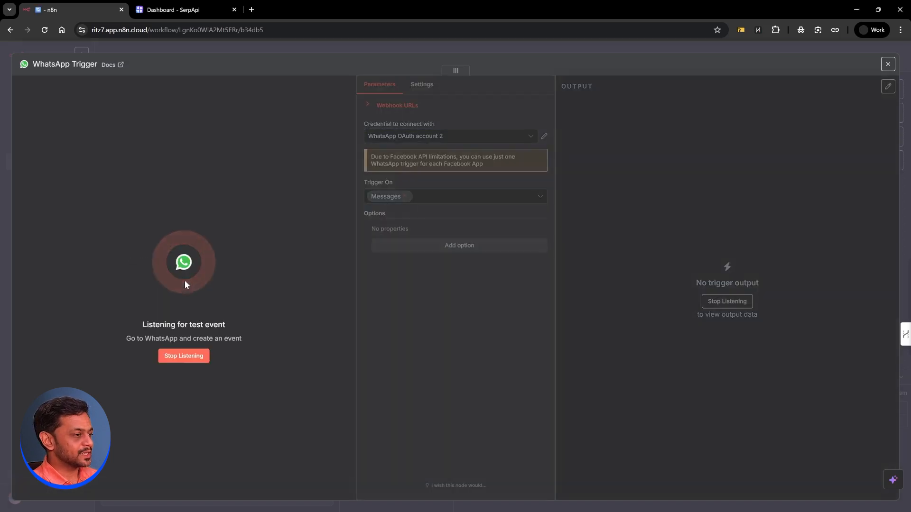
pyautogui.moveTo(594, 152); pyautogui.dragTo(521, 145)
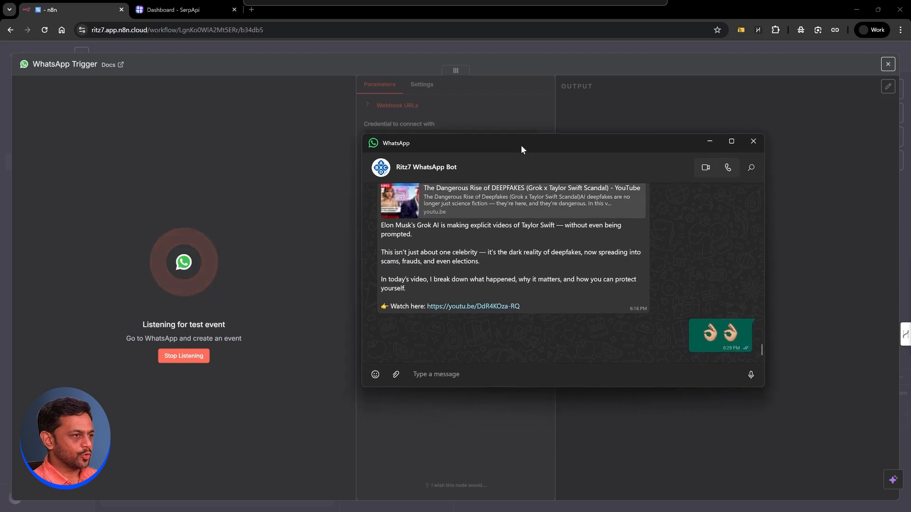
pyautogui.click(446, 374)
pyautogui.write('Hello')
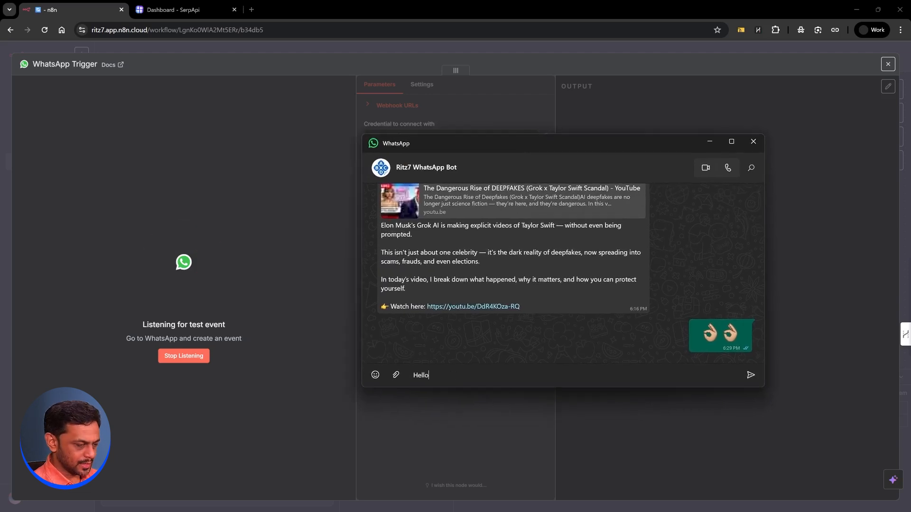
pyautogui.press('Return')
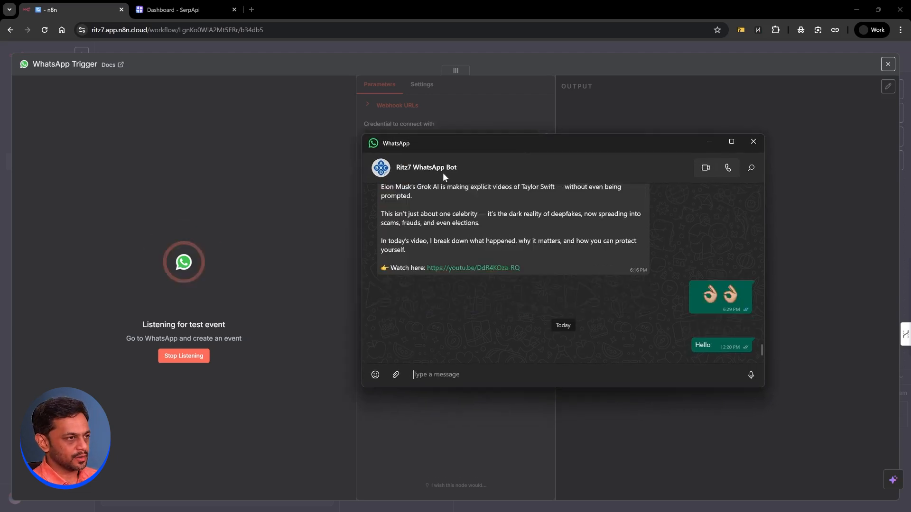
pyautogui.click(689, 120)
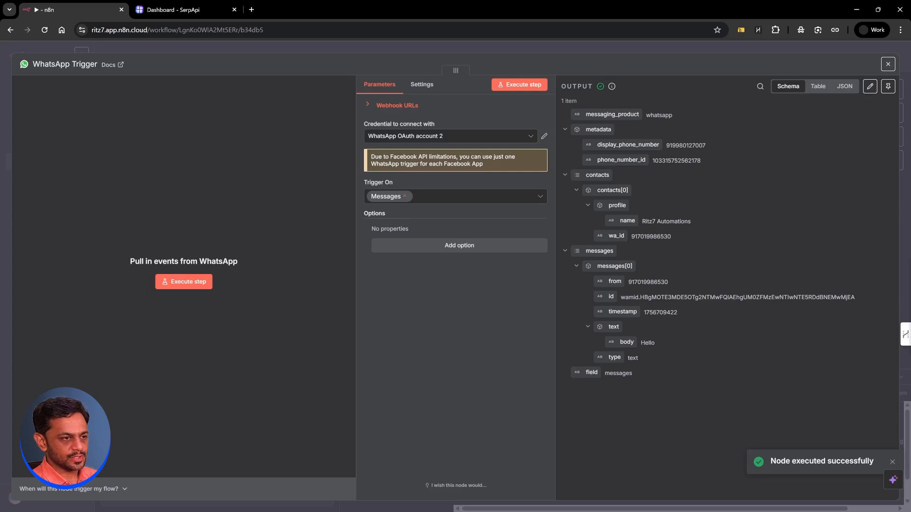
pyautogui.moveTo(645, 341); pyautogui.dragTo(655, 342)
pyautogui.doubleClick(638, 237)
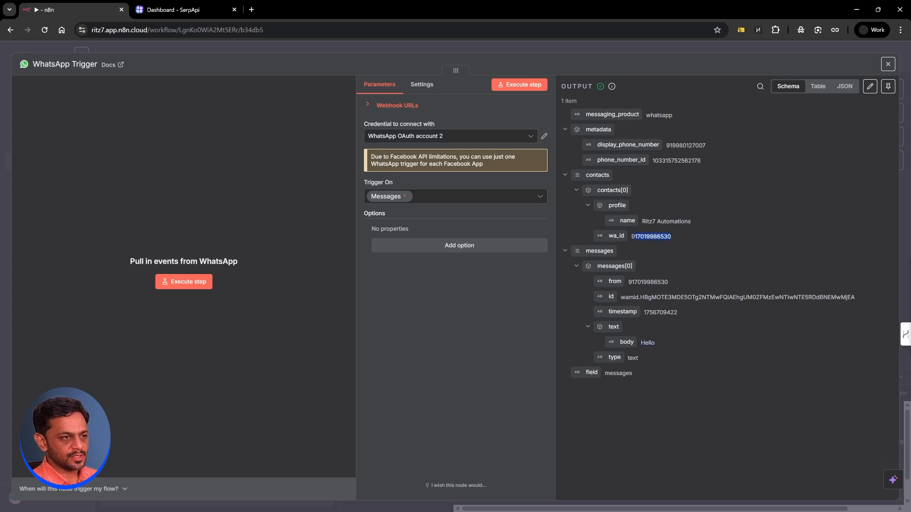
pyautogui.press('Escape')
pyautogui.moveTo(228, 181); pyautogui.dragTo(129, 267)
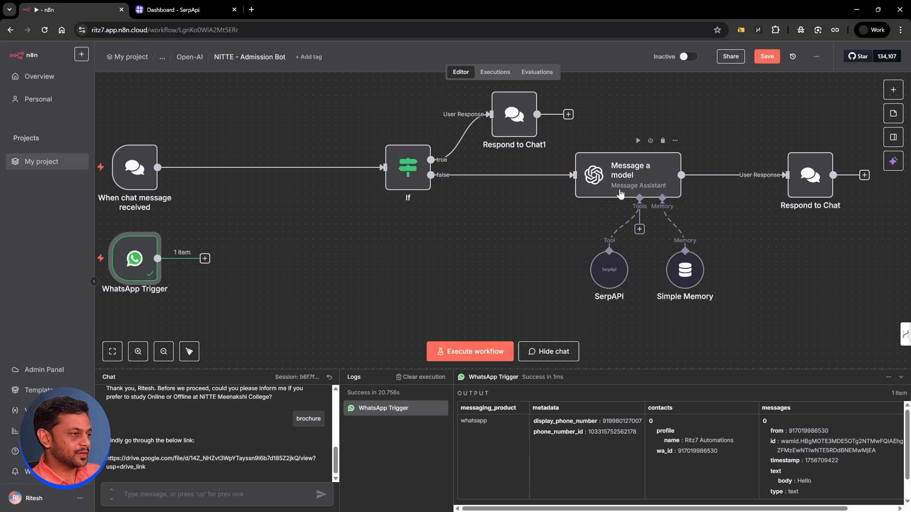
# Step: Inspect the When chat message received trigger's settings, then close them
pyautogui.click(139, 169)
pyautogui.doubleClick(139, 169)
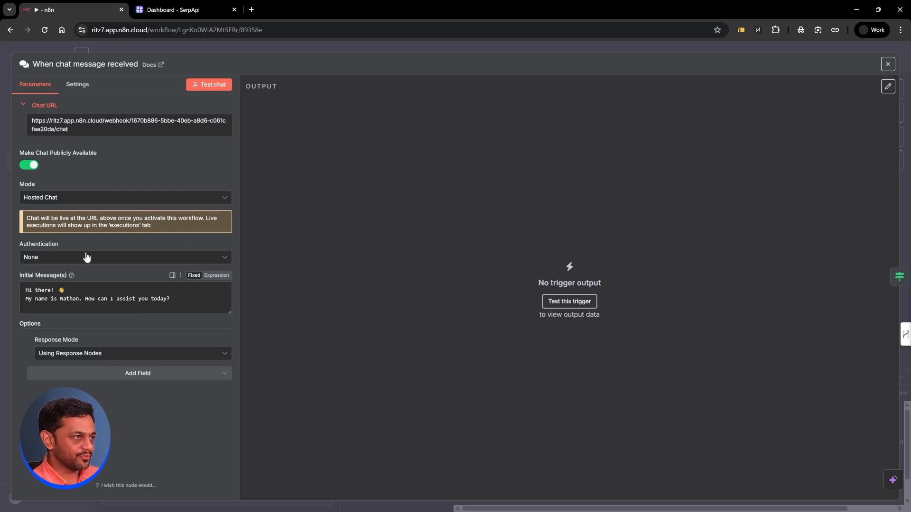
pyautogui.click(361, 51)
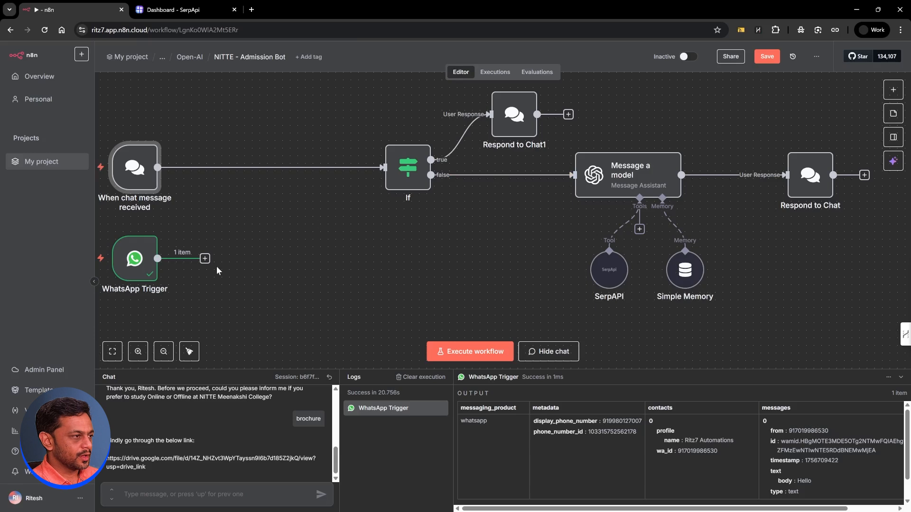
# Step: Add an Edit Fields node mapping the sender as uniqueIdentifier and the body as message
pyautogui.click(204, 258)
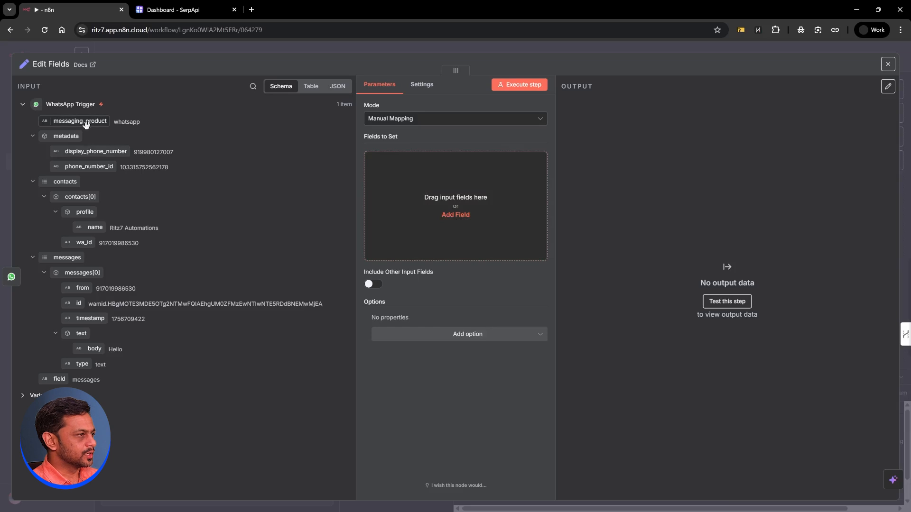
pyautogui.moveTo(83, 288); pyautogui.dragTo(409, 220)
pyautogui.tripleClick(398, 161)
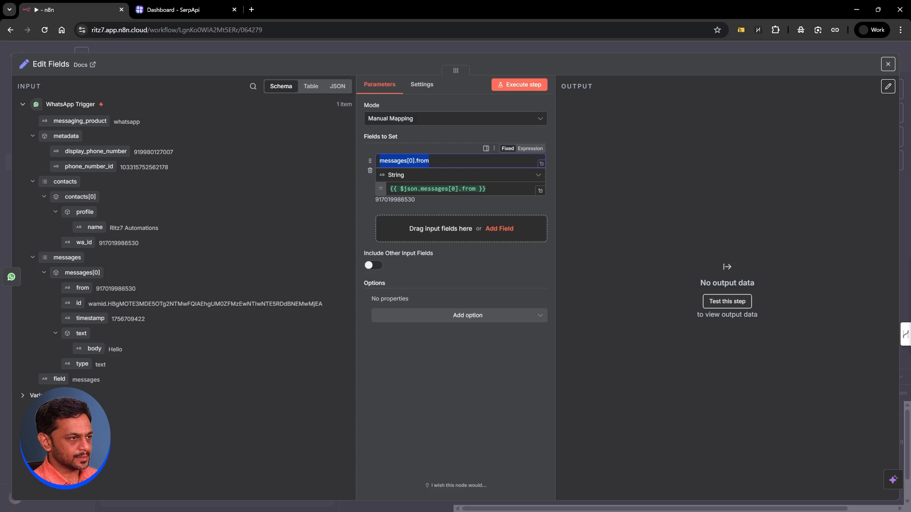
pyautogui.write('uniqueIdentifier')
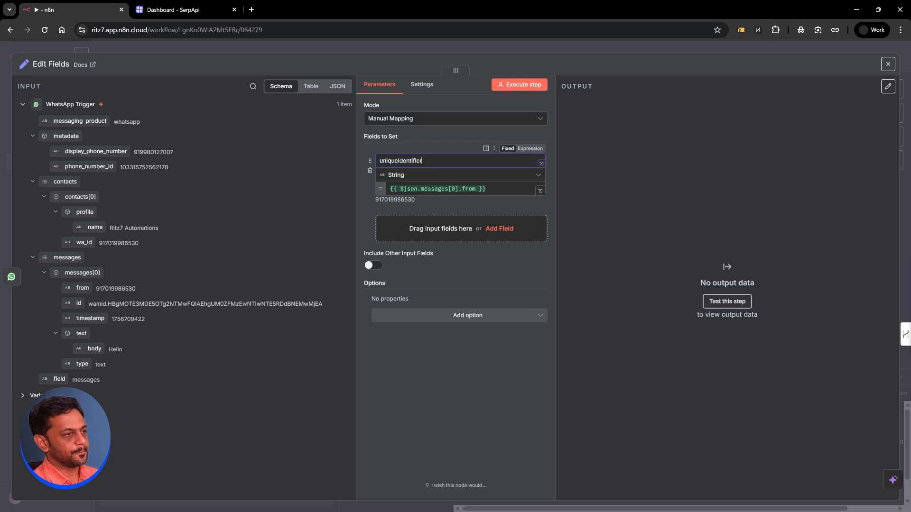
pyautogui.click(446, 205)
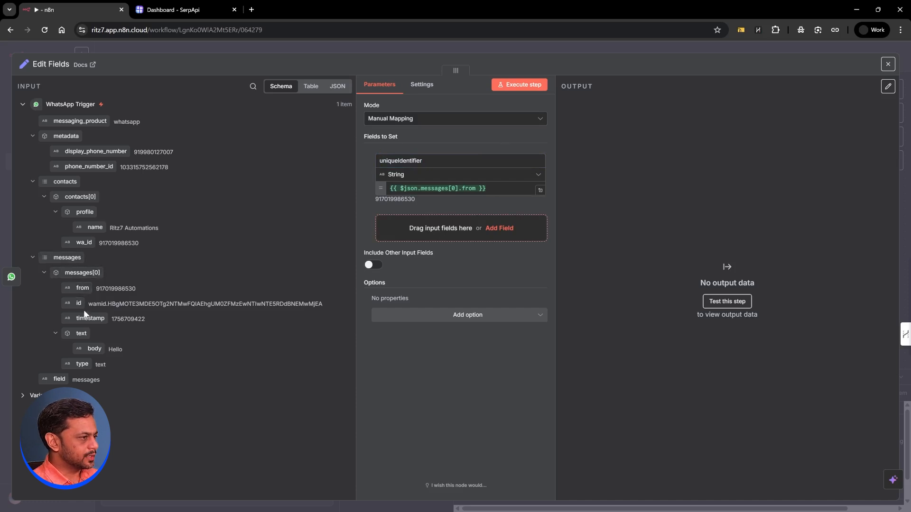
pyautogui.moveTo(92, 349); pyautogui.dragTo(424, 240)
pyautogui.tripleClick(411, 220)
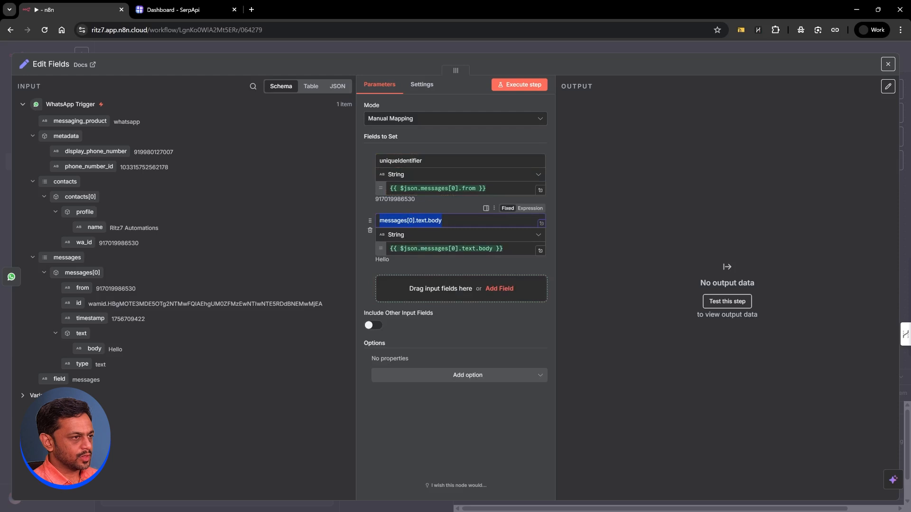
pyautogui.write('message')
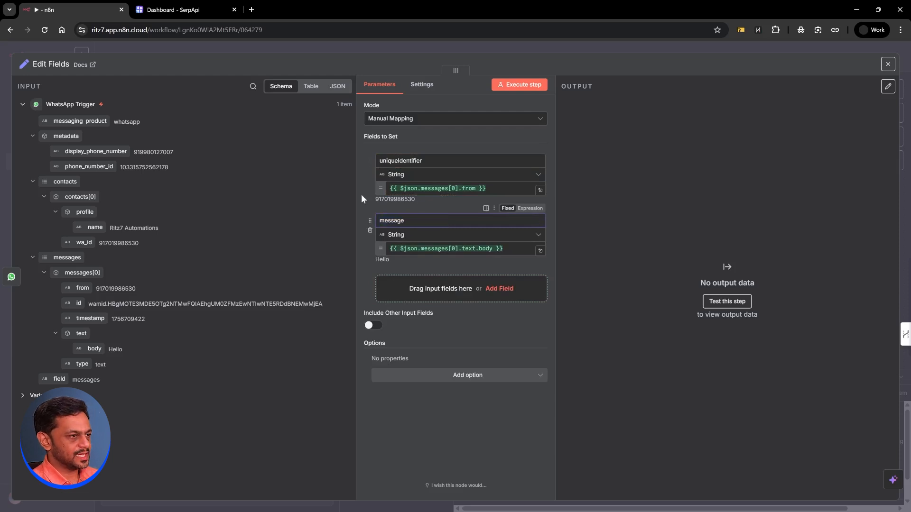
# Step: Add a branch field set to 'whatsapp', execute the step, and duplicate the node as Edit Fields1
pyautogui.click(498, 289)
pyautogui.write('branch')
pyautogui.click(479, 308)
pyautogui.write('chat')
pyautogui.press('BackSpace')
pyautogui.press('BackSpace')
pyautogui.press('BackSpace')
pyautogui.press('BackSpace')
pyautogui.write('w')
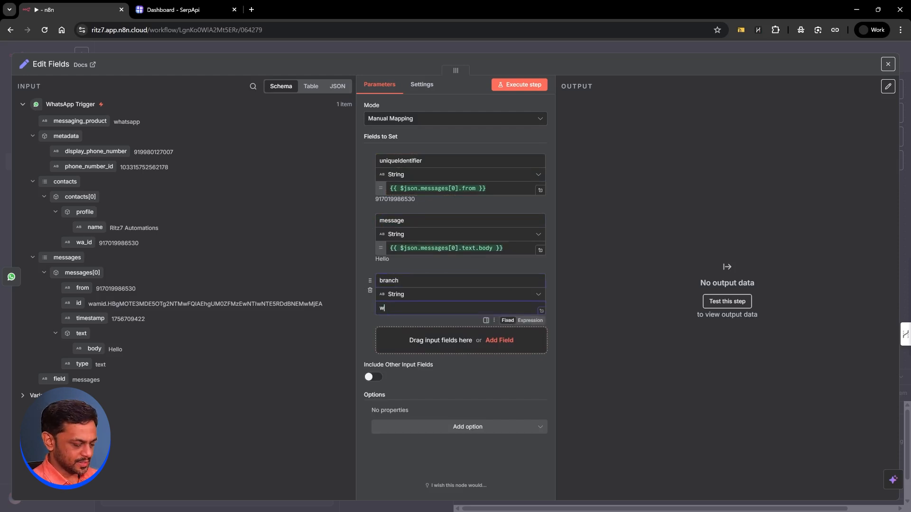
pyautogui.write('hatsapp')
pyautogui.click(519, 85)
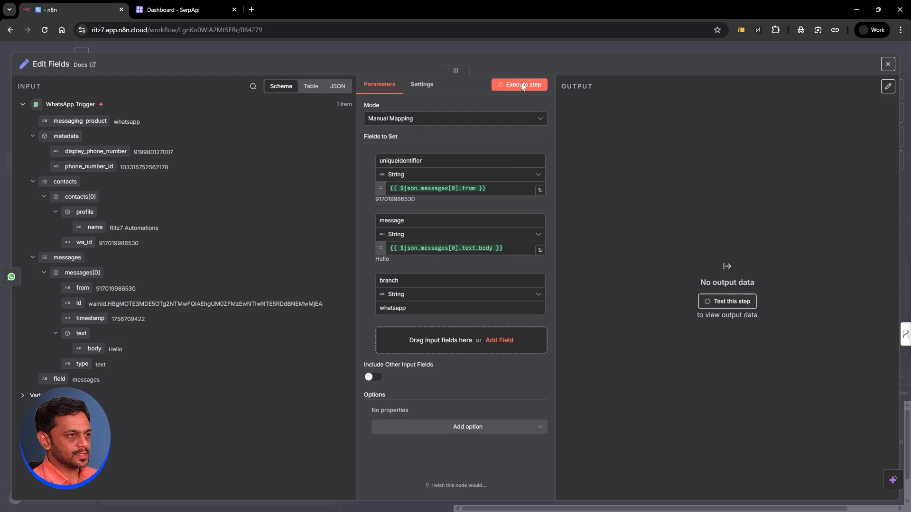
pyautogui.click(560, 49)
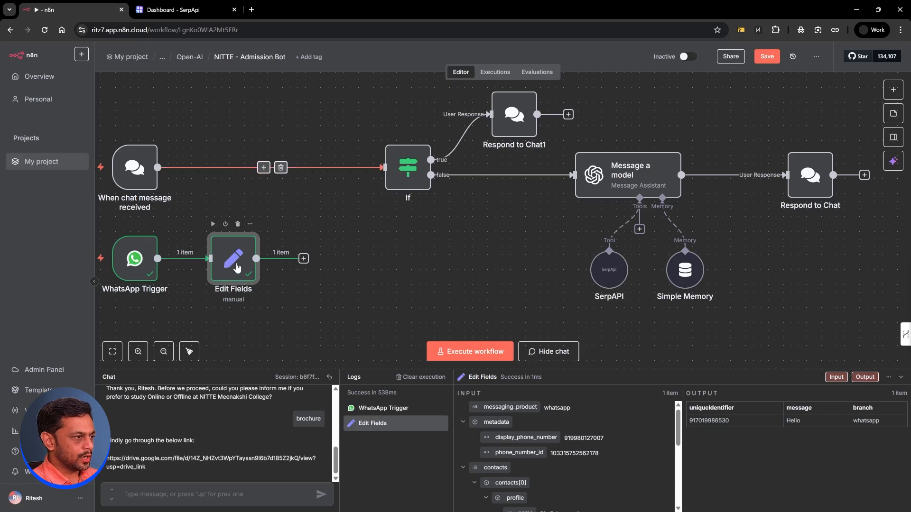
pyautogui.rightClick(236, 267)
# Step: Duplicate Edit Fields as Edit Fields1 and wire it between the chat trigger and If
pyautogui.click(268, 361)
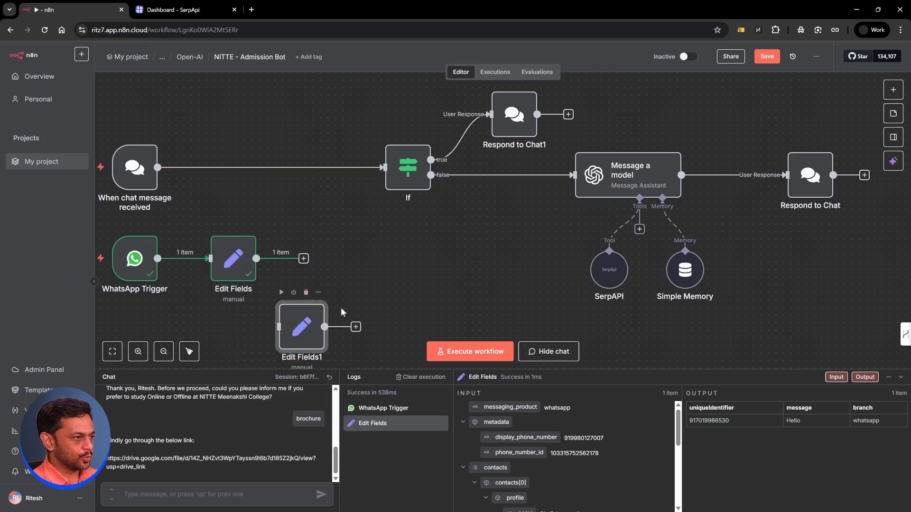
pyautogui.moveTo(304, 327); pyautogui.dragTo(258, 176)
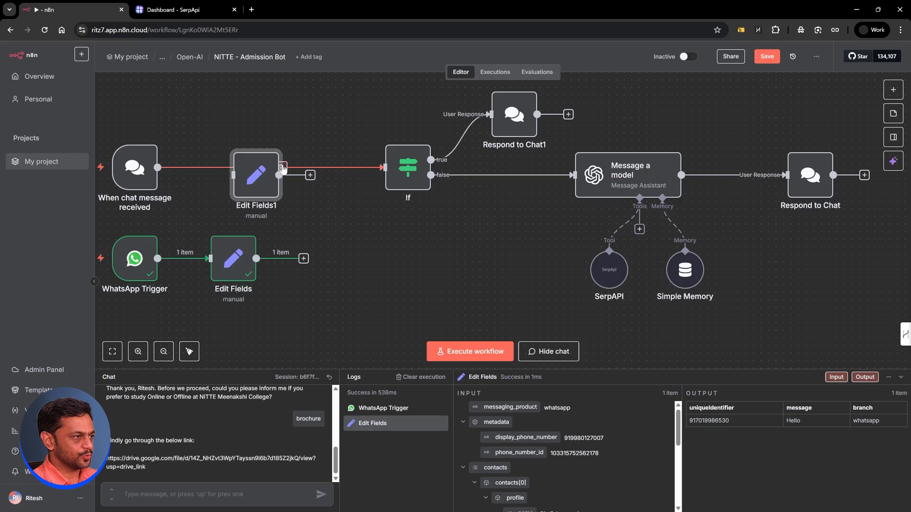
pyautogui.moveTo(301, 176); pyautogui.dragTo(385, 167)
pyautogui.moveTo(255, 173); pyautogui.dragTo(233, 165)
# Step: Add an Information Extractor after the WhatsApp Edit Fields, mapping uniqueIdentifier into its Text
pyautogui.click(304, 258)
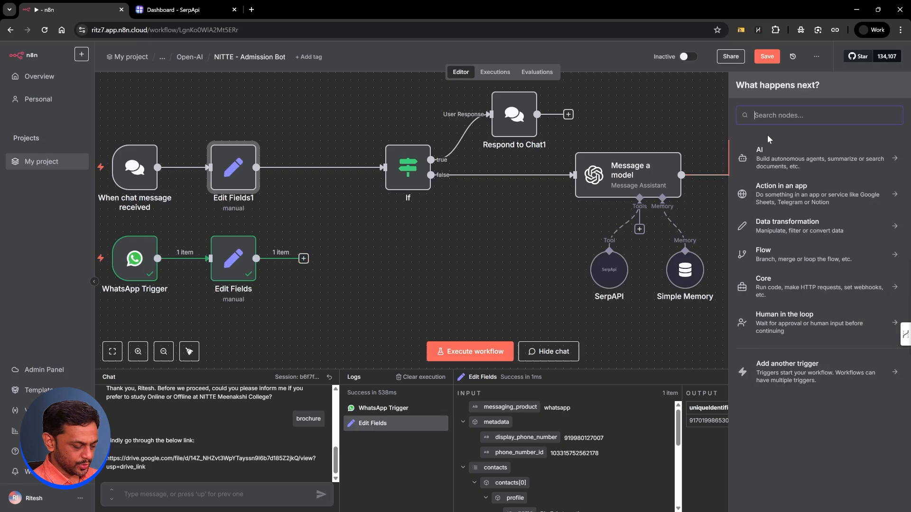
pyautogui.write('infor')
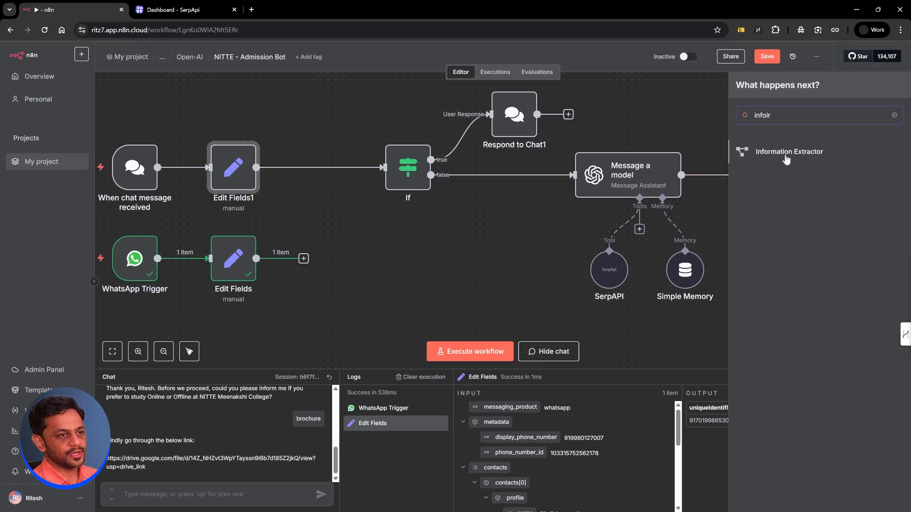
pyautogui.click(788, 208)
pyautogui.moveTo(58, 121); pyautogui.dragTo(500, 126)
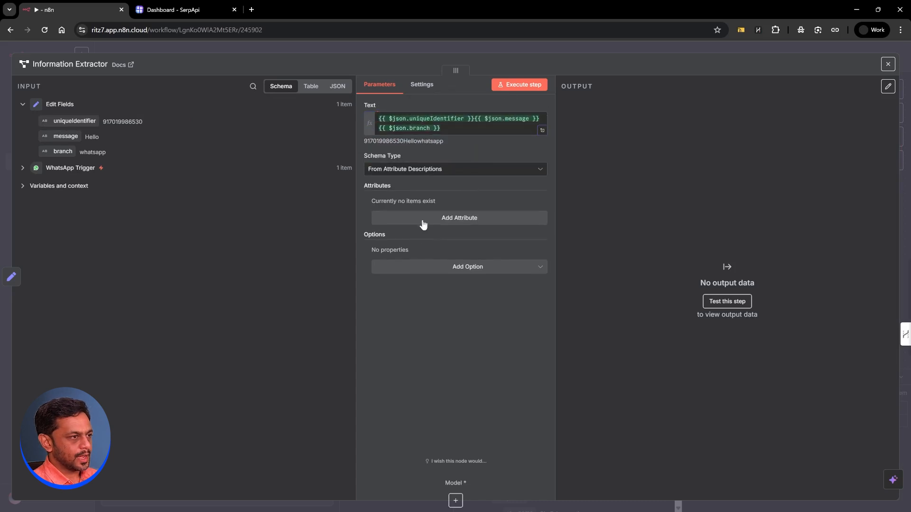
# Step: Add a 'message' attribute described as 'The message the user has sent in.'
pyautogui.click(423, 220)
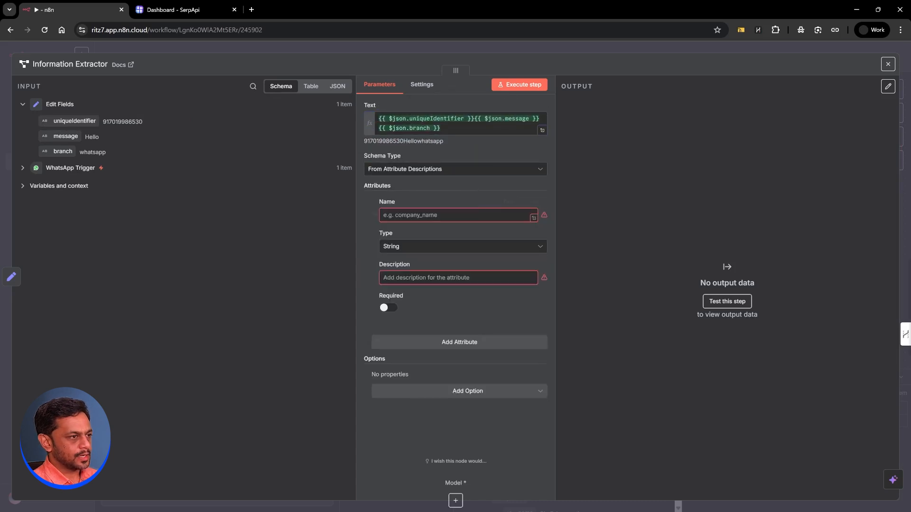
pyautogui.write('message')
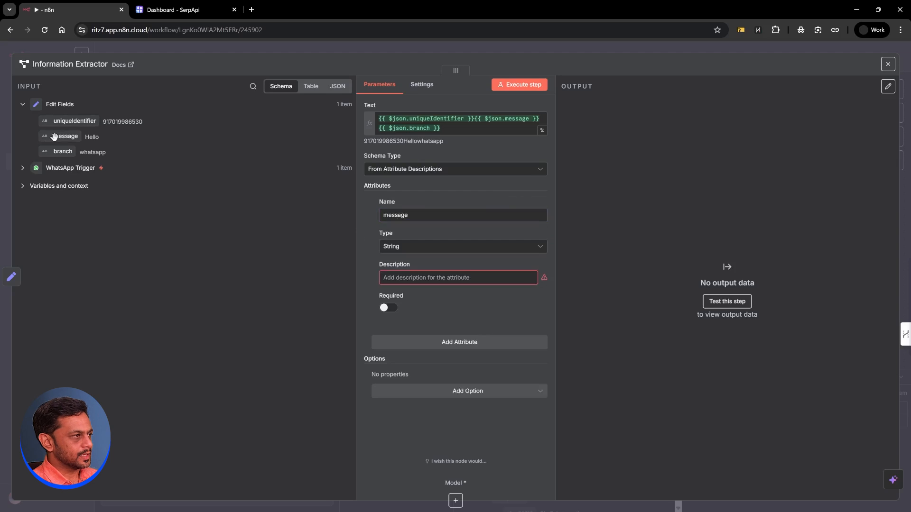
pyautogui.moveTo(57, 137)
pyautogui.mouseDown()
pyautogui.moveTo(366, 273)
pyautogui.moveTo(70, 140)
pyautogui.mouseUp()
pyautogui.click(450, 278)
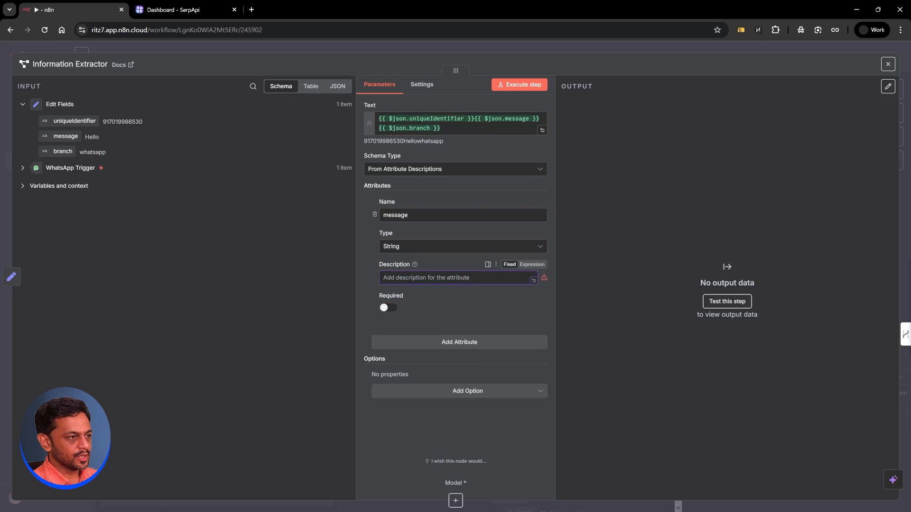
pyautogui.write('The message the user')
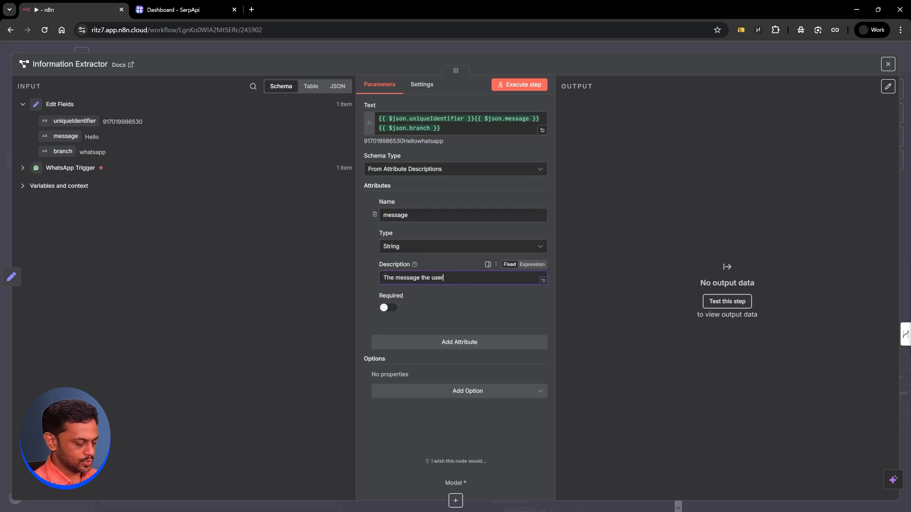
pyautogui.write(' has sent in.')
# Step: Label the Text lines 'This is the unique identifier:', 'This is the message:' and 'This is the branch:'
pyautogui.click(473, 125)
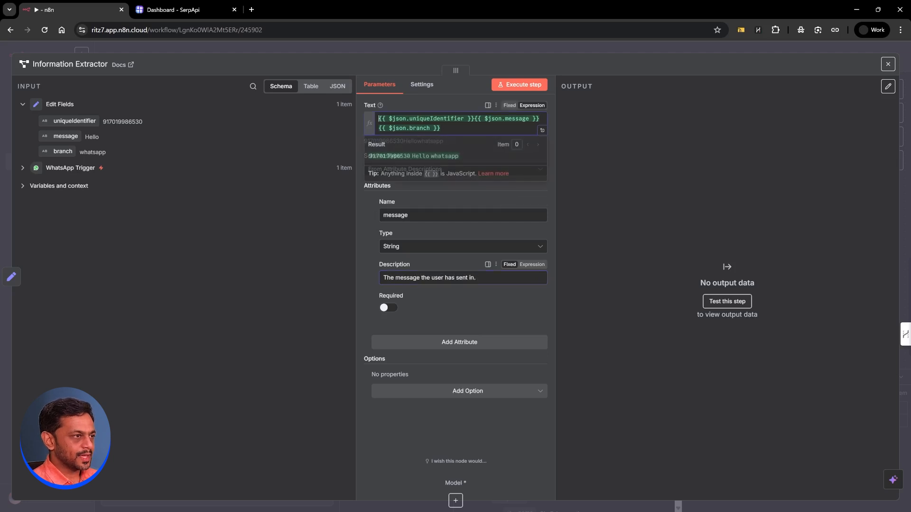
pyautogui.write('This is the ')
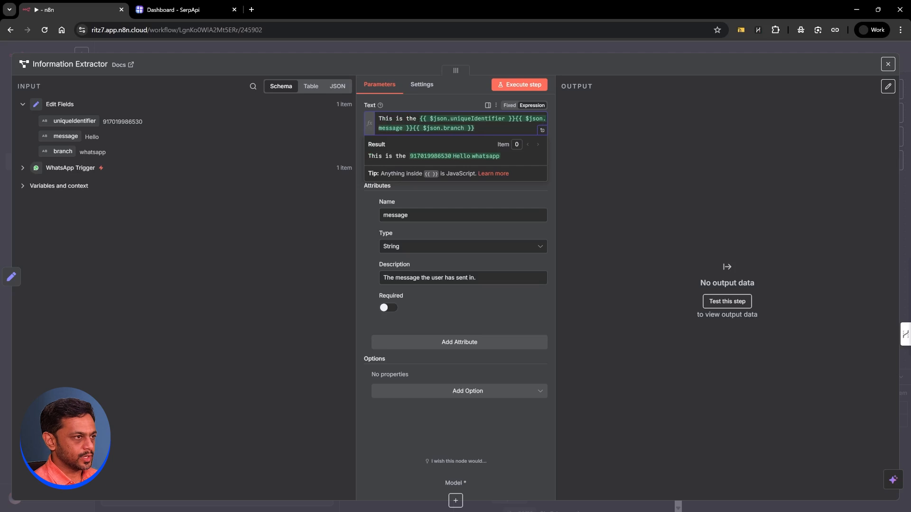
pyautogui.write('unique identifier')
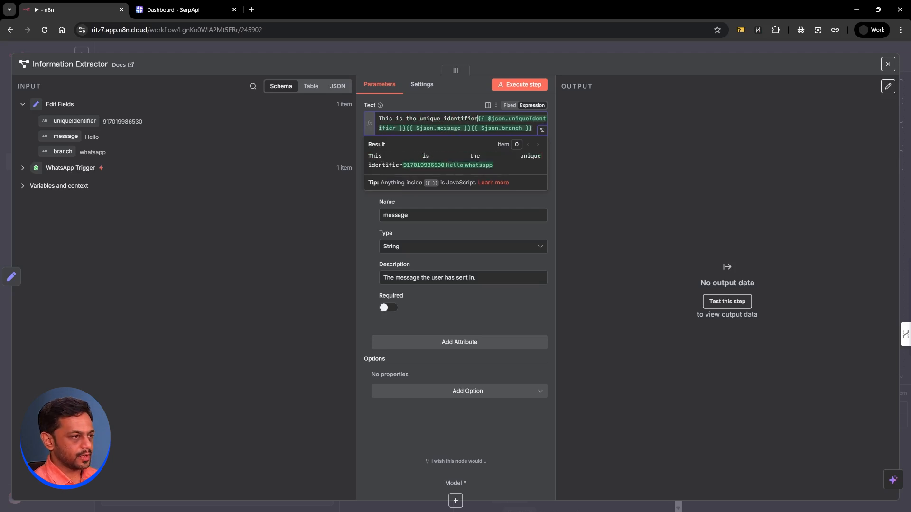
pyautogui.press('Return')
pyautogui.press('Return')
pyautogui.write('This is')
pyautogui.write('message:')
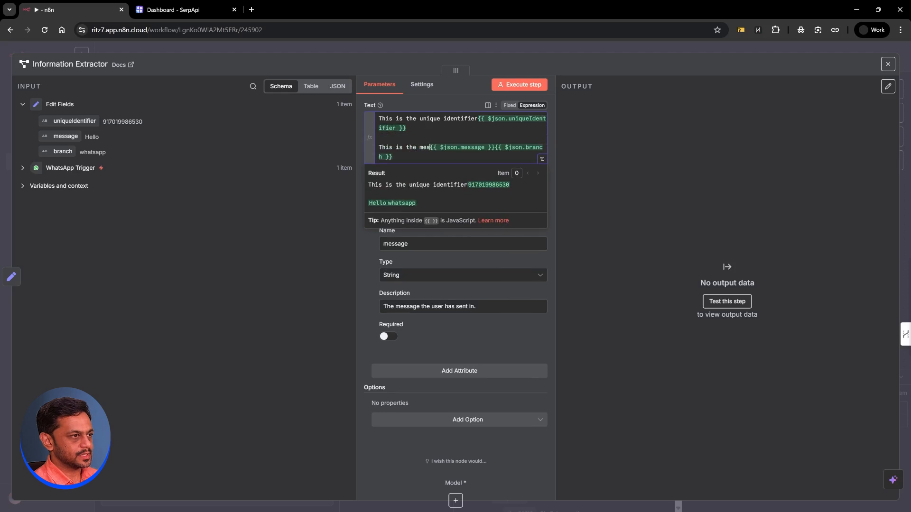
pyautogui.click(480, 118)
pyautogui.write(':')
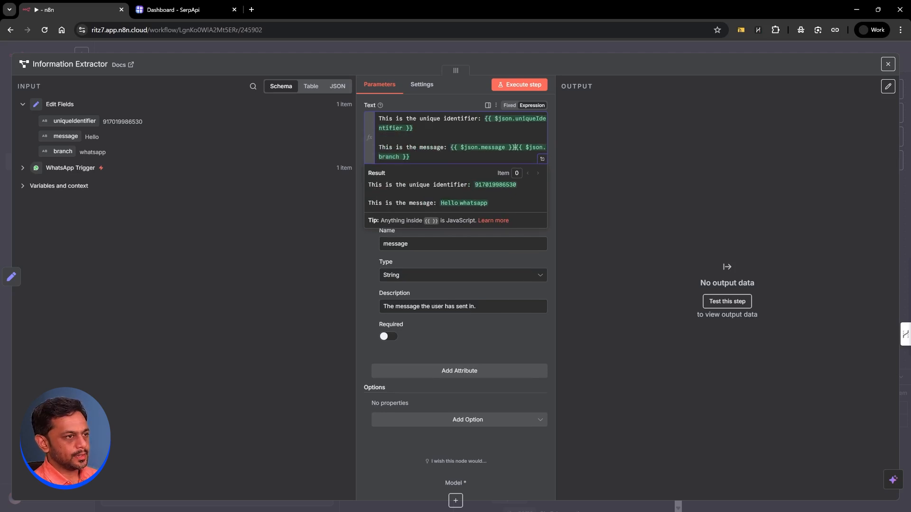
pyautogui.press('Return')
pyautogui.press('Return')
pyautogui.write('This is the branch:')
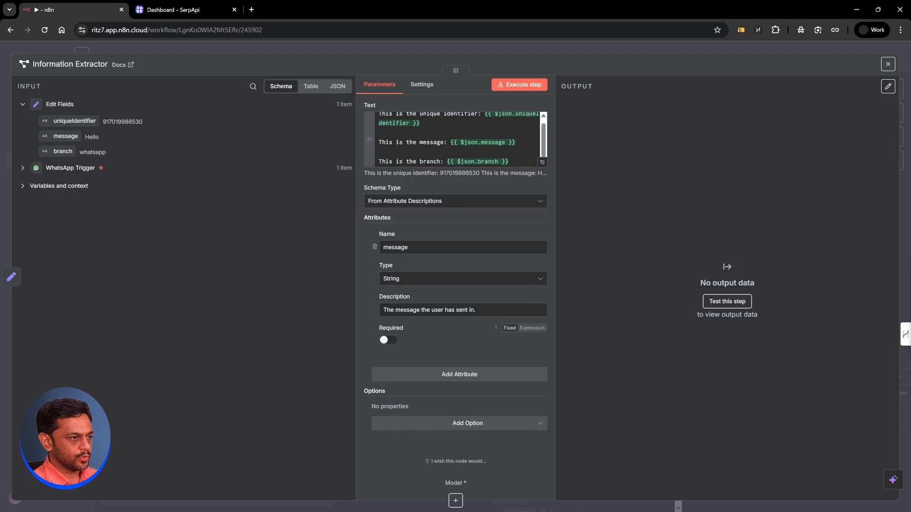
# Step: Add a 'uid' attribute described as 'The unique identifier of the user chat'
pyautogui.click(467, 373)
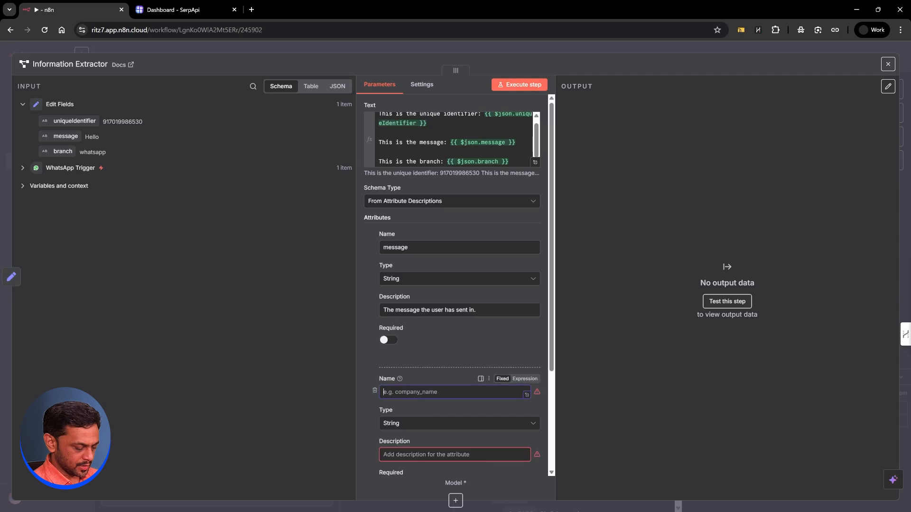
pyautogui.write('uid')
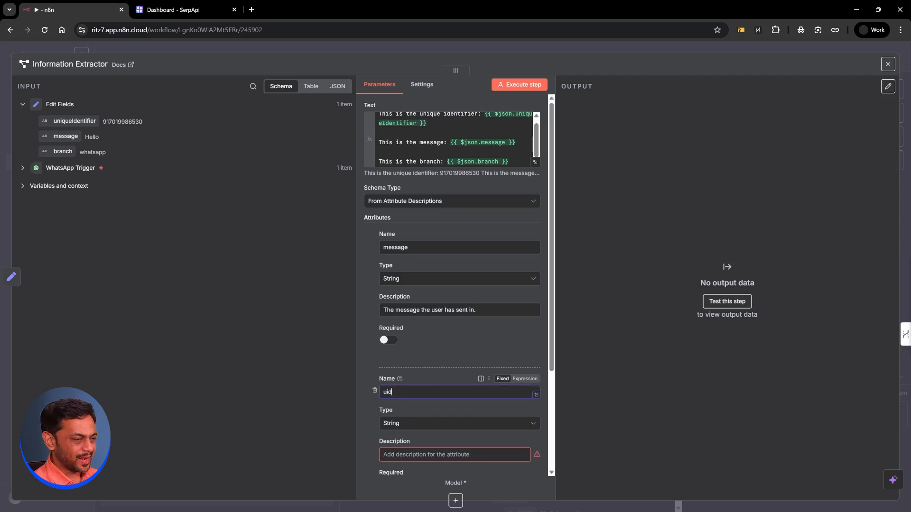
pyautogui.scroll(-1, 368, 354)
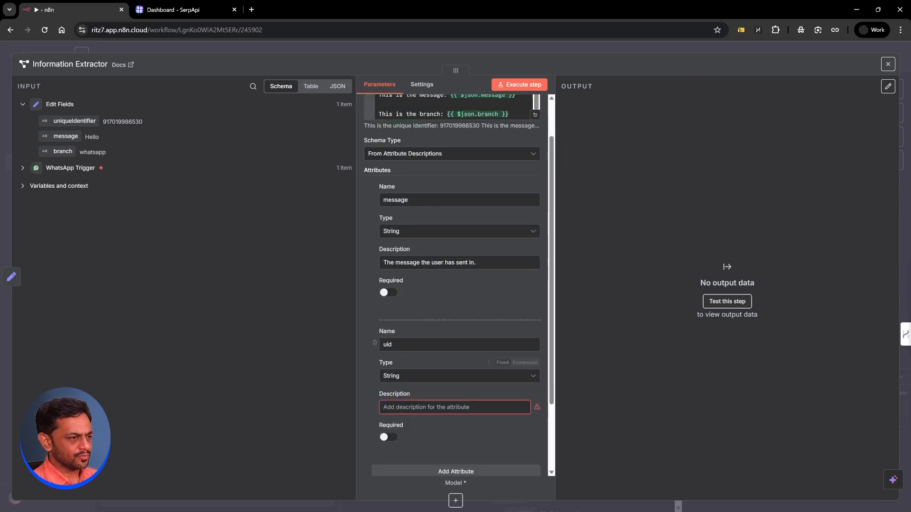
pyautogui.click(402, 408)
pyautogui.click(454, 407)
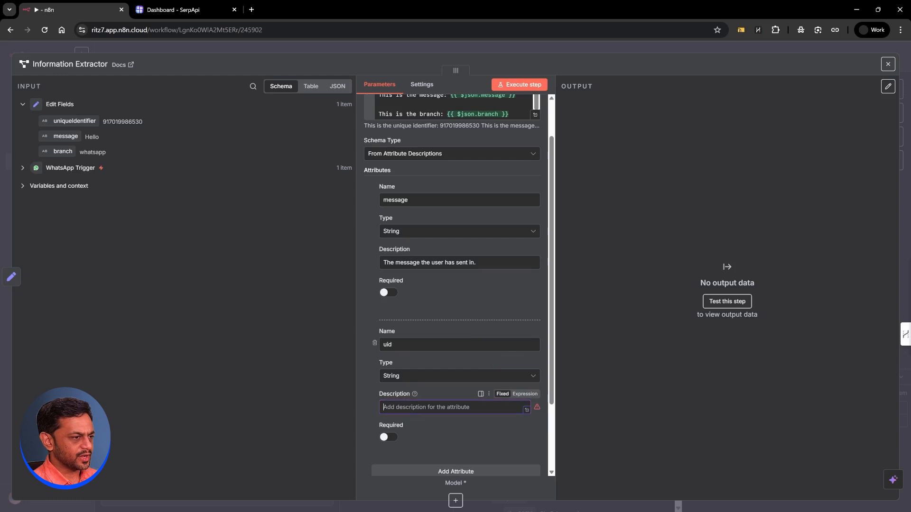
pyautogui.write('The')
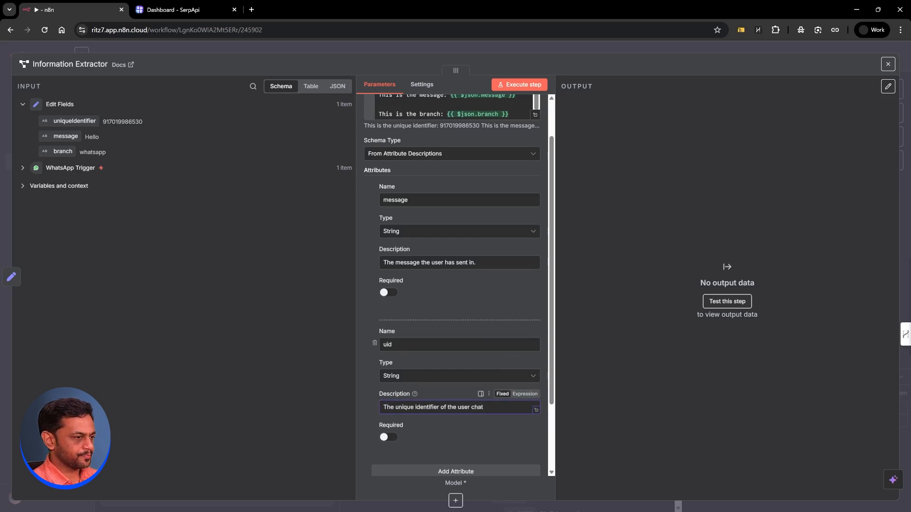
# Step: Add a 'branch' attribute described as whether it's coming from whatsapp or chat
pyautogui.scroll(-1, 366, 389)
pyautogui.click(454, 424)
pyautogui.scroll(2, 425, 394)
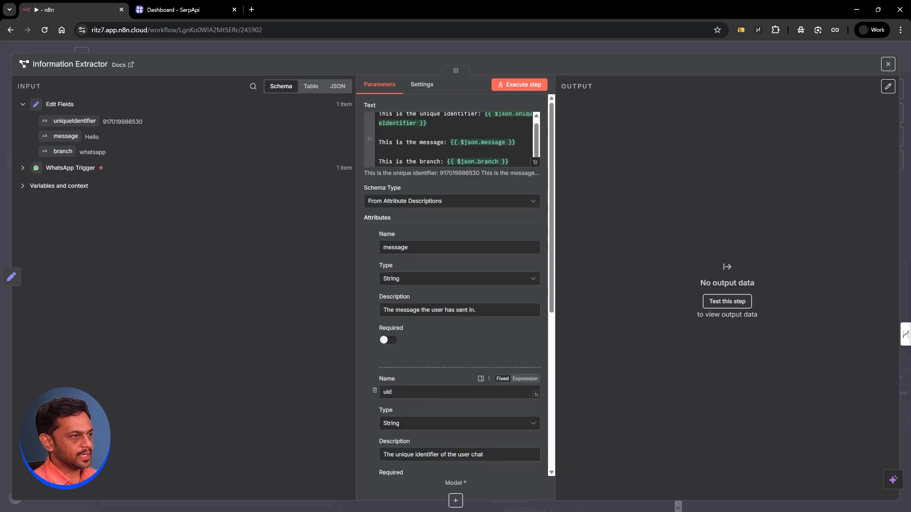
pyautogui.scroll(-6, 406, 356)
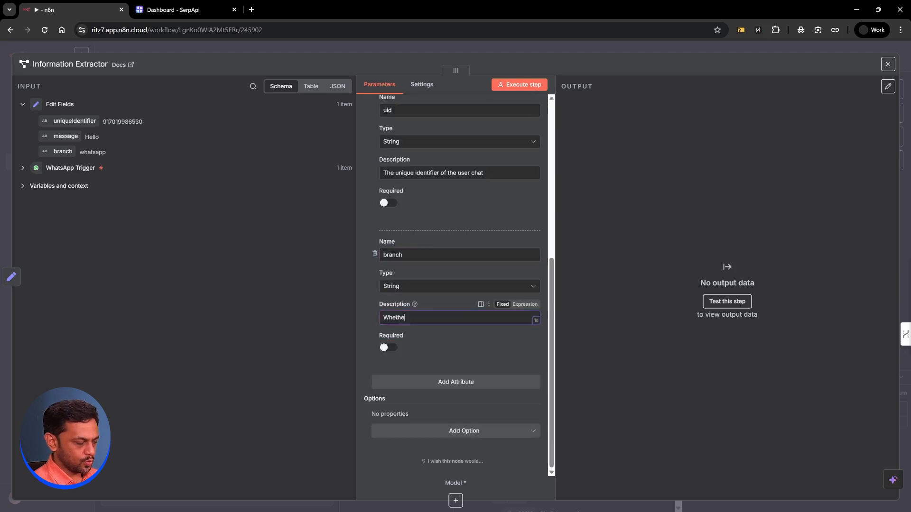
pyautogui.write("'s coming from")
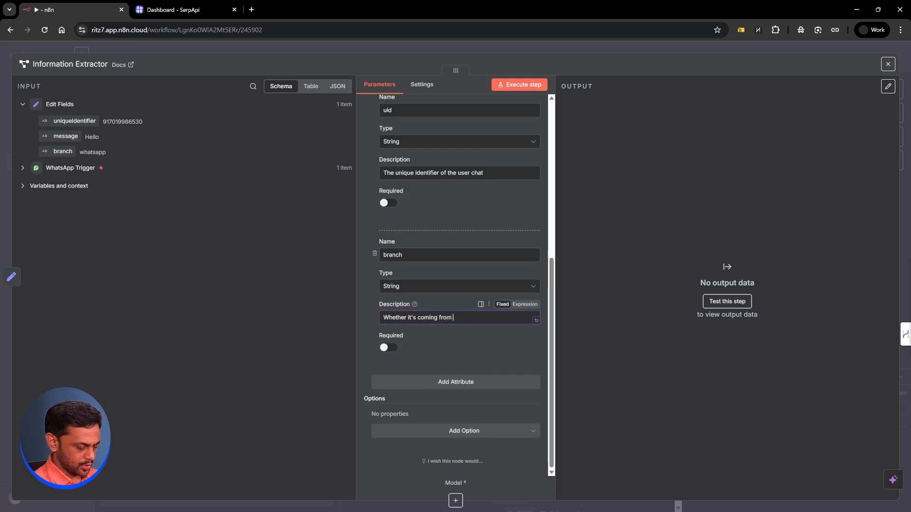
pyautogui.write(' whatsapp or chat?')
# Step: Attach an OpenAI Chat Model to the extractor using gpt-4 and the OpenAi account 3 credential
pyautogui.click(471, 47)
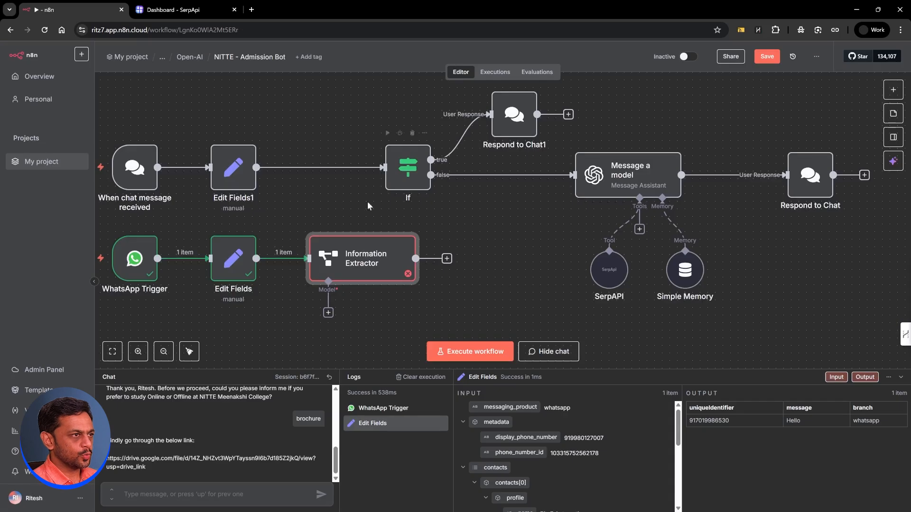
pyautogui.click(329, 313)
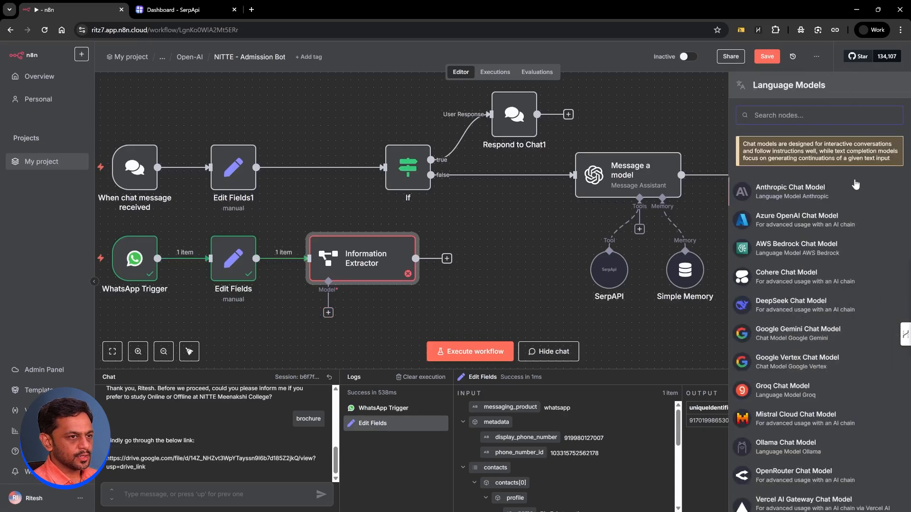
pyautogui.write('open')
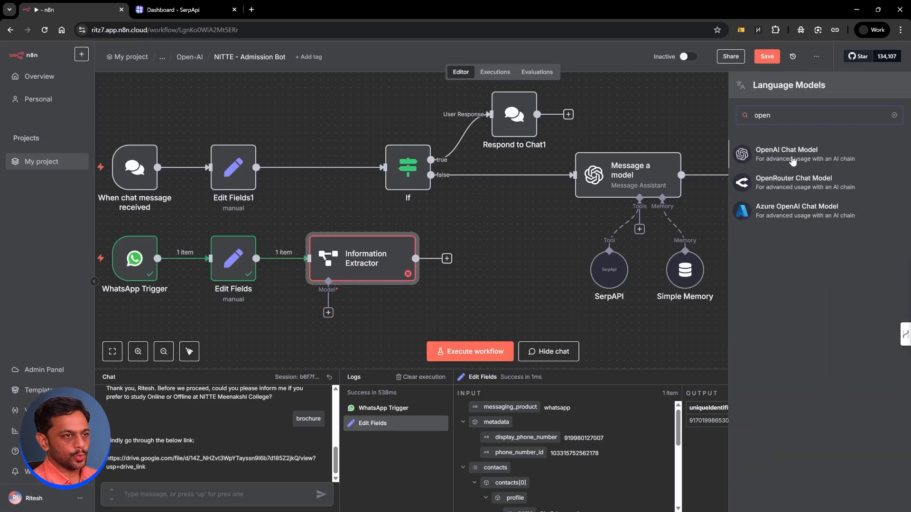
pyautogui.click(791, 156)
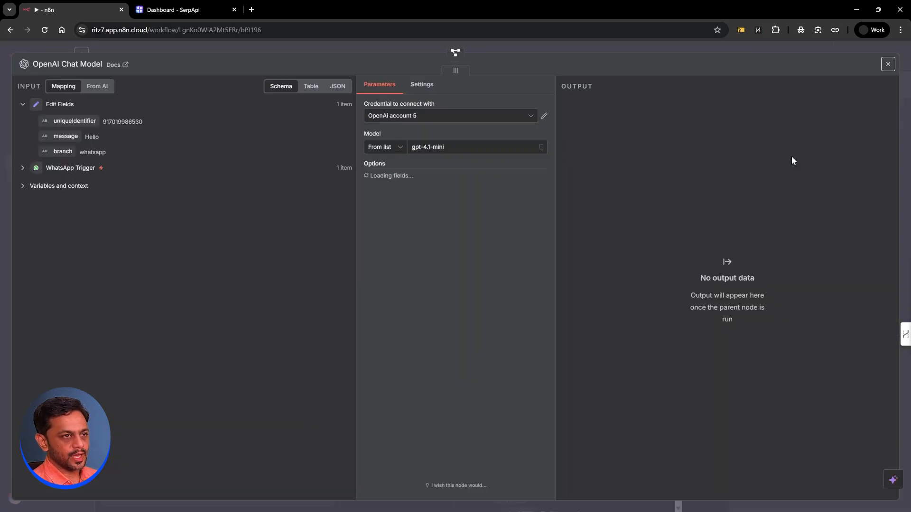
pyautogui.click(431, 148)
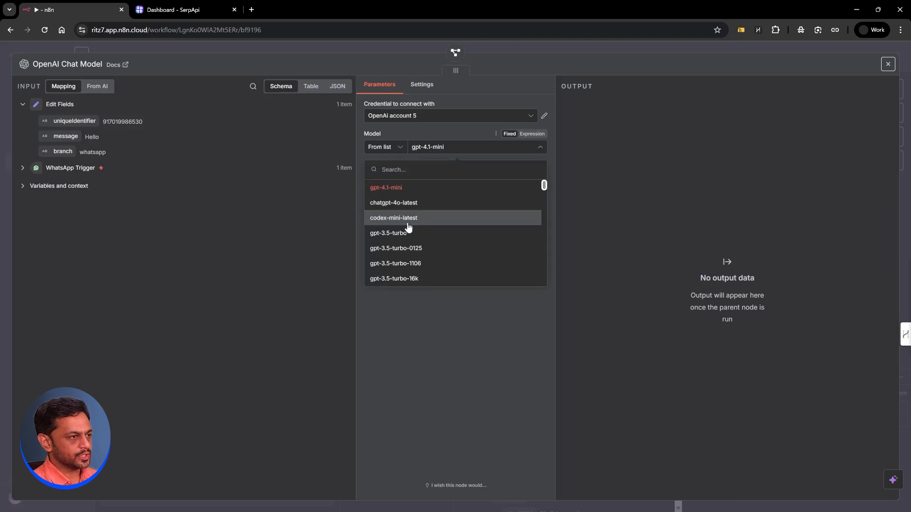
pyautogui.scroll(-1, 404, 236)
pyautogui.click(382, 211)
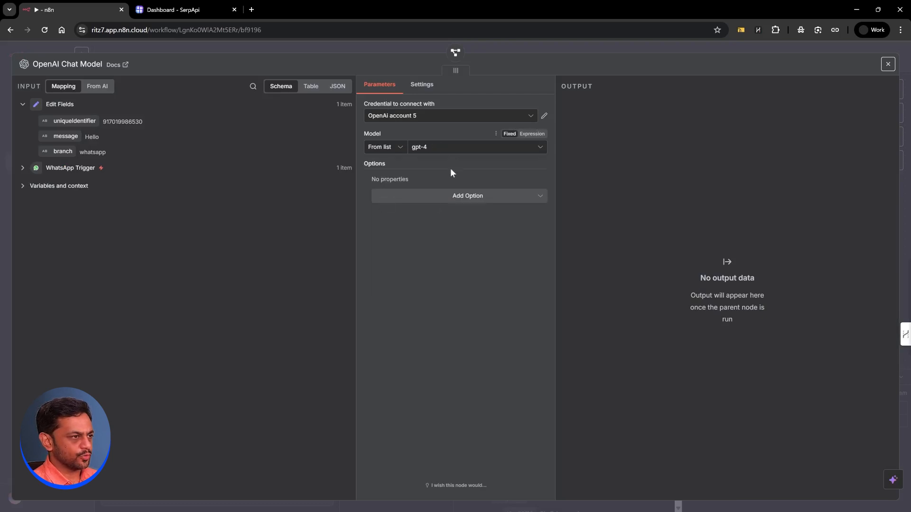
pyautogui.click(407, 115)
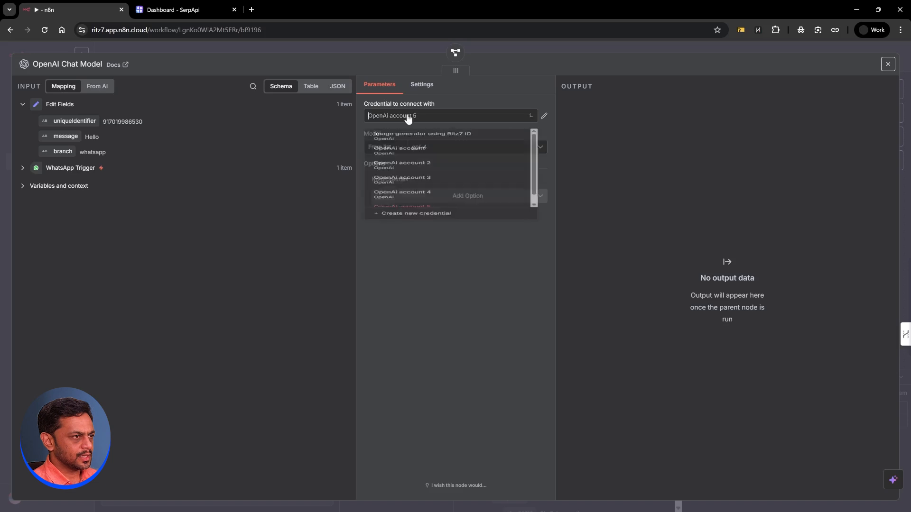
pyautogui.click(405, 197)
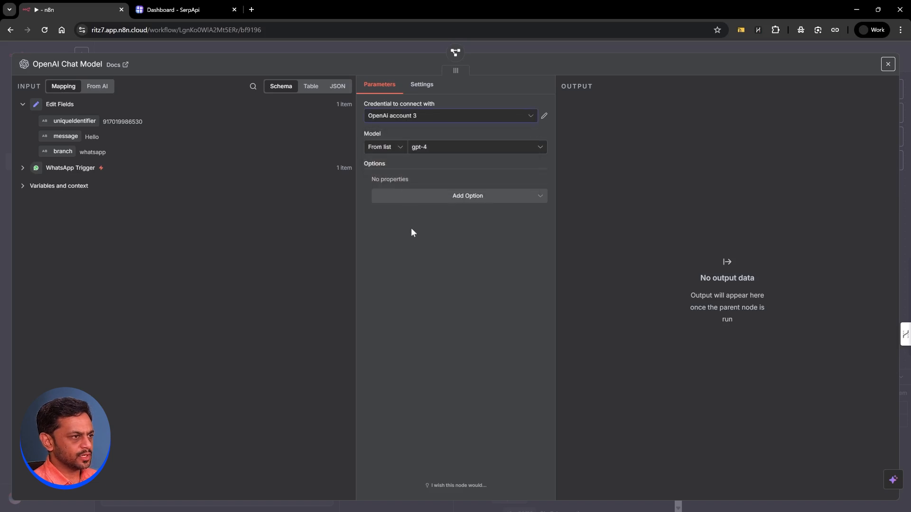
# Step: Run the Information Extractor and confirm it outputs message Hello, a uid and branch whatsapp
pyautogui.click(482, 45)
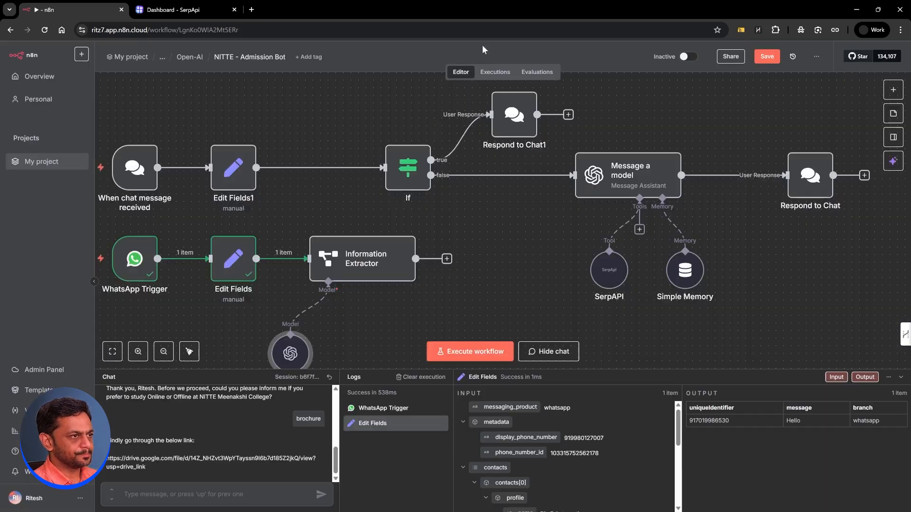
pyautogui.moveTo(404, 243); pyautogui.dragTo(434, 243)
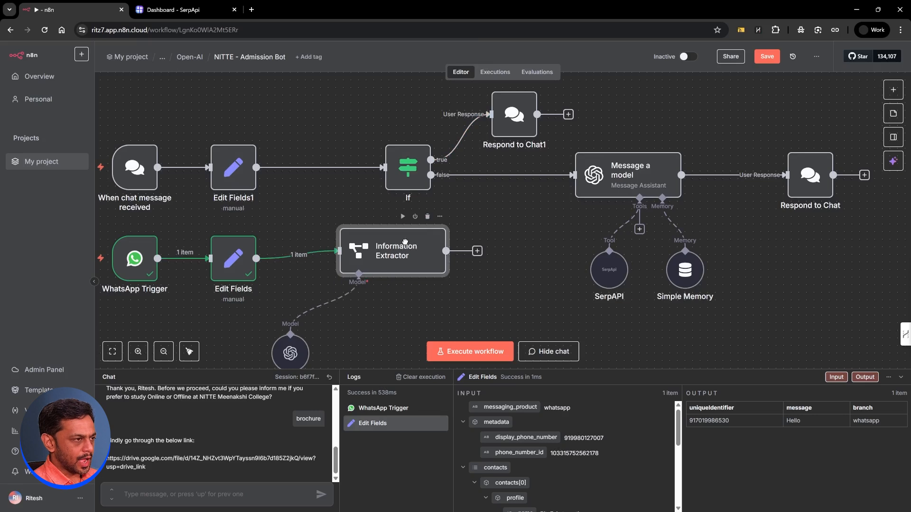
pyautogui.click(402, 225)
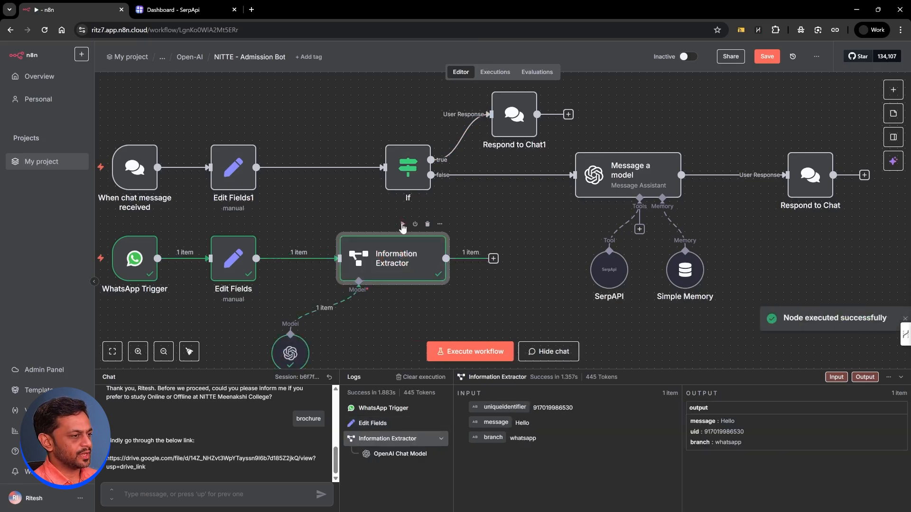
pyautogui.doubleClick(392, 258)
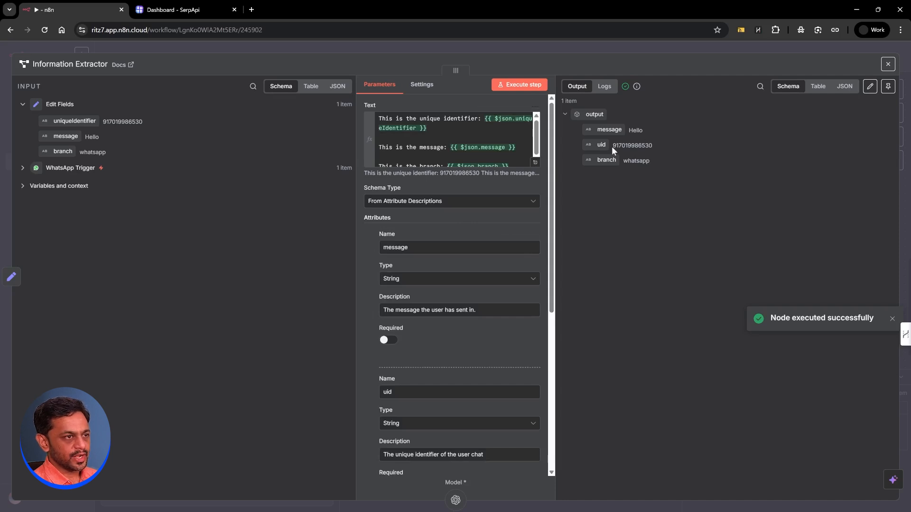
pyautogui.moveTo(612, 145); pyautogui.dragTo(628, 161)
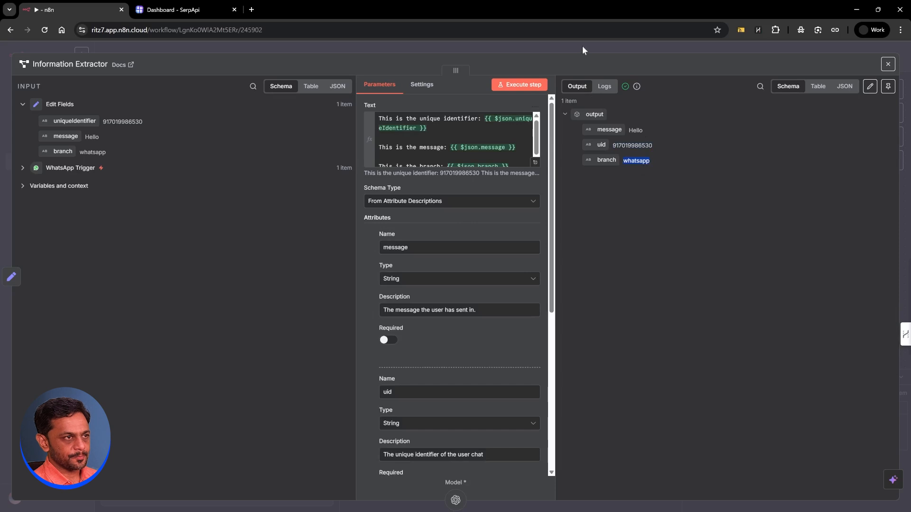
pyautogui.click(582, 45)
# Step: Replace the Edit Fields1→If connection with a link from Edit Fields1 to the Information Extractor
pyautogui.moveTo(332, 172)
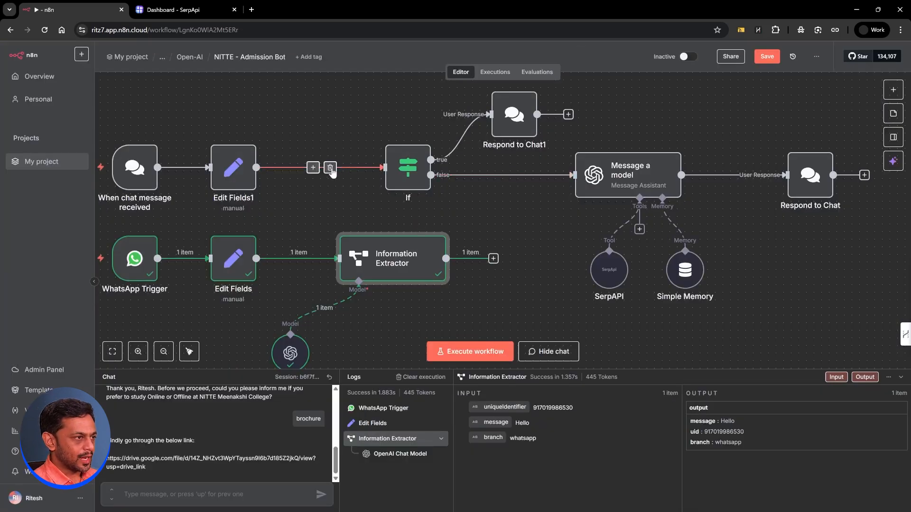
pyautogui.click(331, 168)
pyautogui.moveTo(256, 167); pyautogui.dragTo(338, 258)
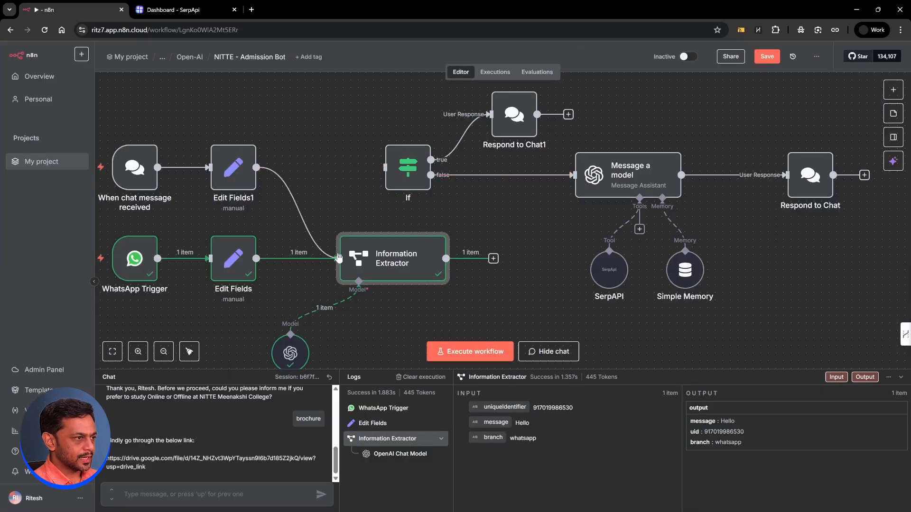
pyautogui.doubleClick(233, 167)
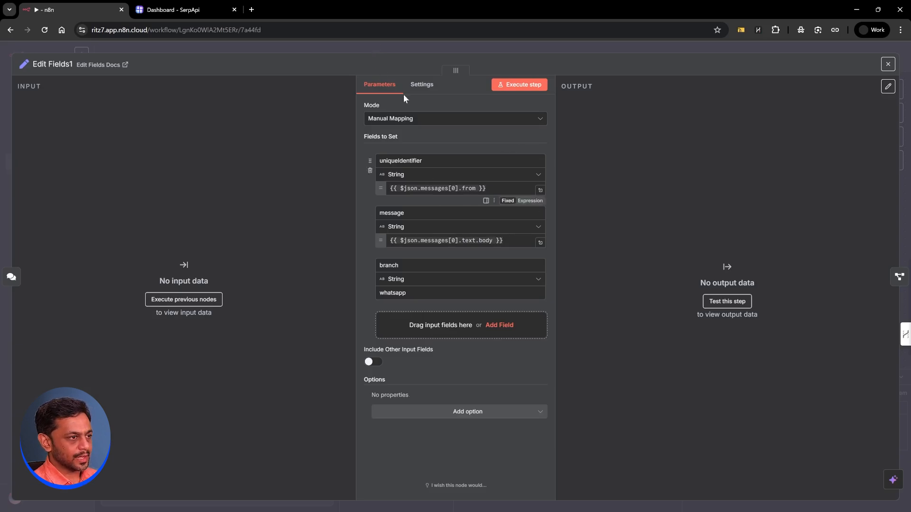
pyautogui.click(384, 41)
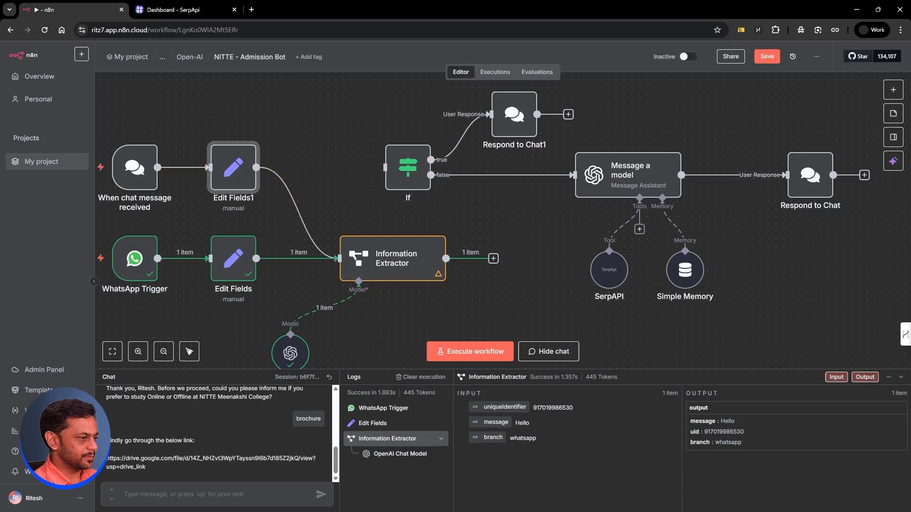
# Step: Send a Hello test message in the chat to run the chat trigger
pyautogui.write('Hello')
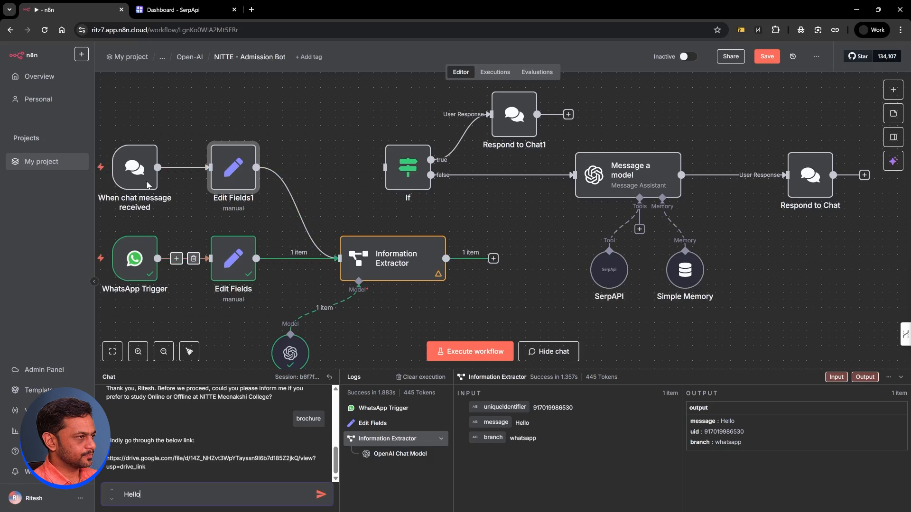
pyautogui.click(115, 134)
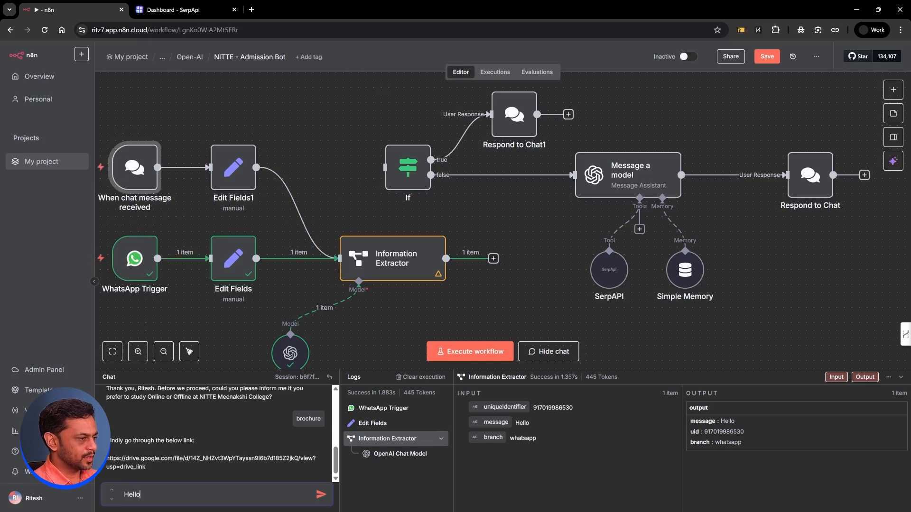
pyautogui.press('Return')
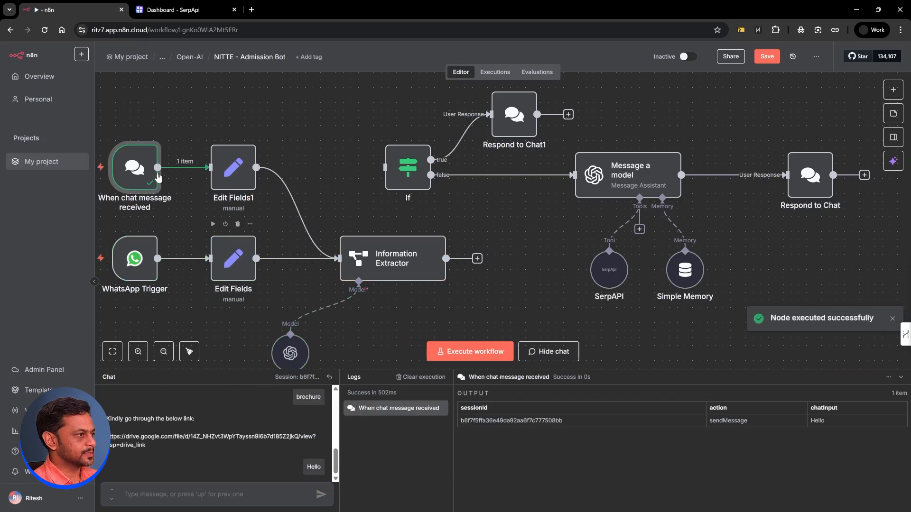
pyautogui.doubleClick(227, 167)
# Step: Map Edit Fields1's uniqueIdentifier to sessionId, message to chatInput, branch to chat, and run it
pyautogui.moveTo(499, 189); pyautogui.dragTo(387, 189)
pyautogui.press('BackSpace')
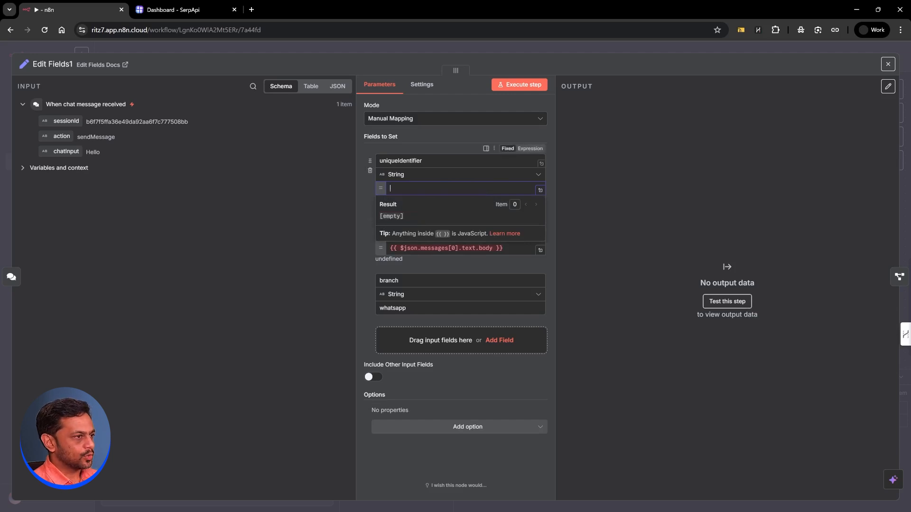
pyautogui.moveTo(67, 121); pyautogui.dragTo(401, 189)
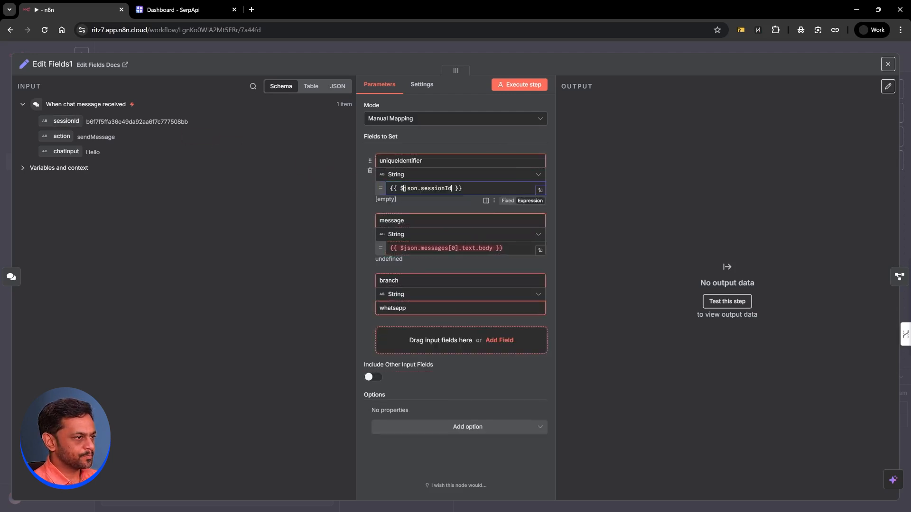
pyautogui.click(360, 194)
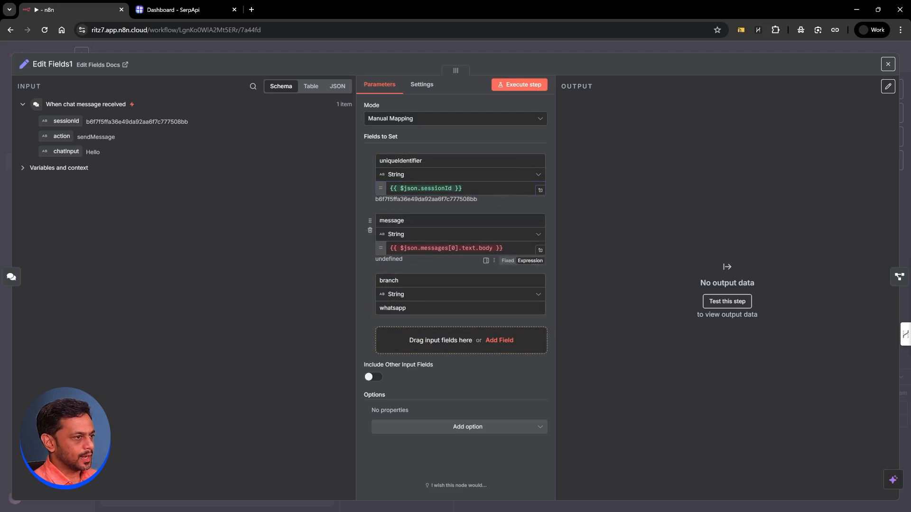
pyautogui.moveTo(501, 248); pyautogui.dragTo(390, 248)
pyautogui.press('BackSpace')
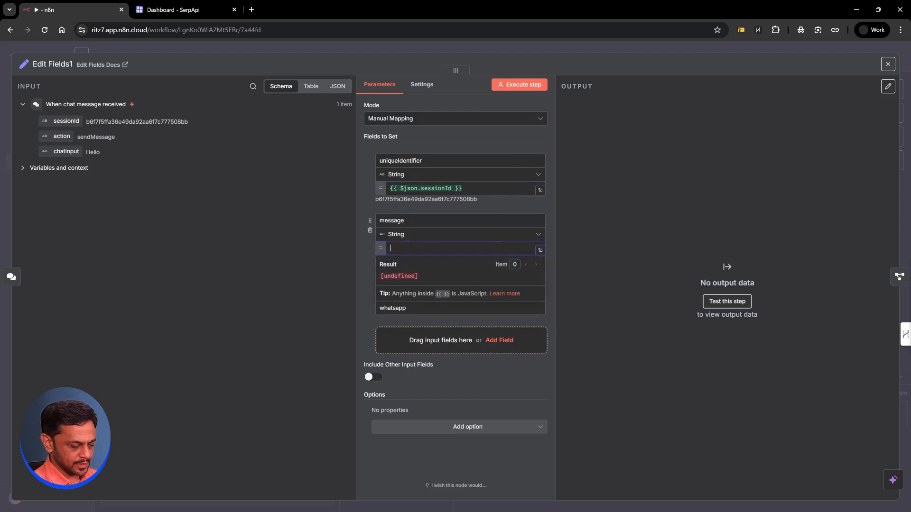
pyautogui.moveTo(66, 151); pyautogui.dragTo(394, 250)
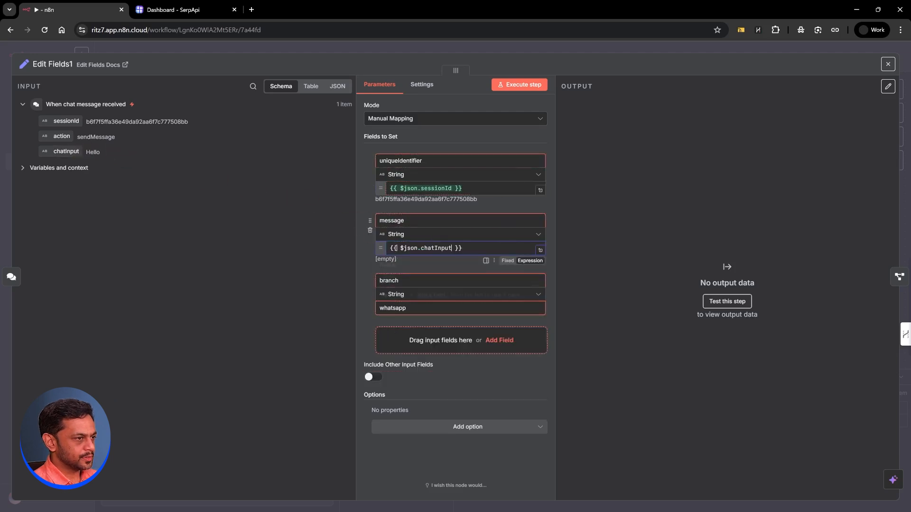
pyautogui.click(369, 252)
pyautogui.doubleClick(393, 308)
pyautogui.write('chat')
pyautogui.click(513, 85)
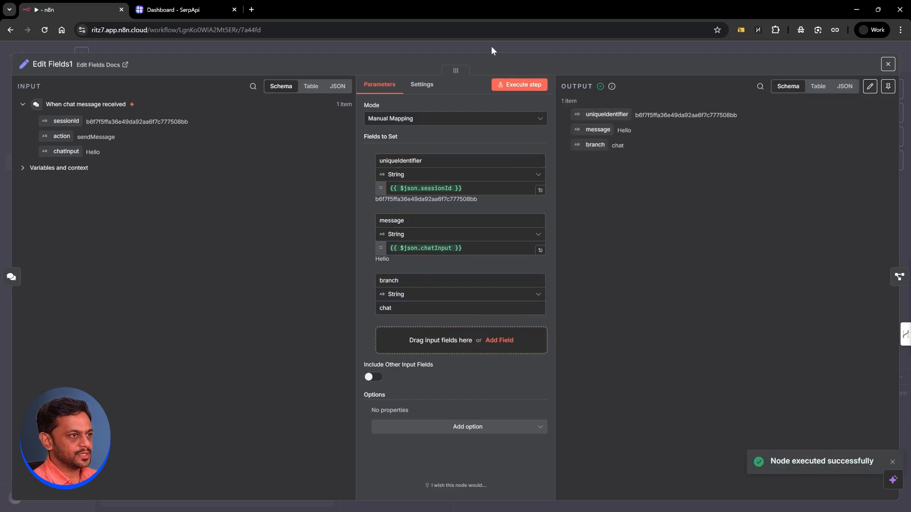
pyautogui.click(491, 46)
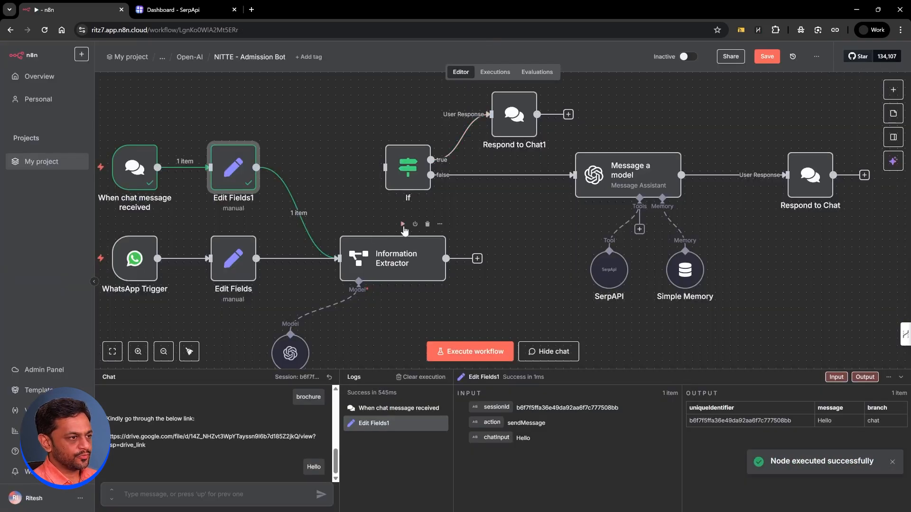
# Step: Run the Information Extractor on the Hello chat test and review its output
pyautogui.click(402, 224)
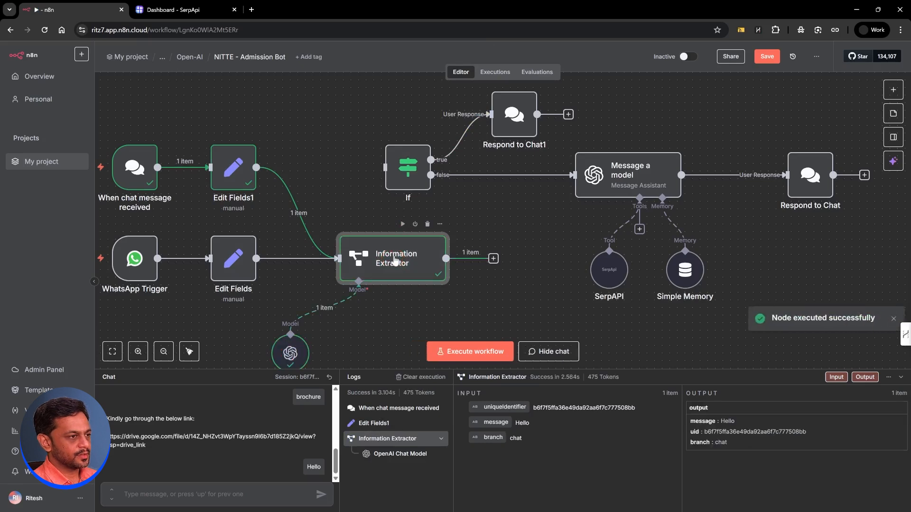
pyautogui.doubleClick(394, 259)
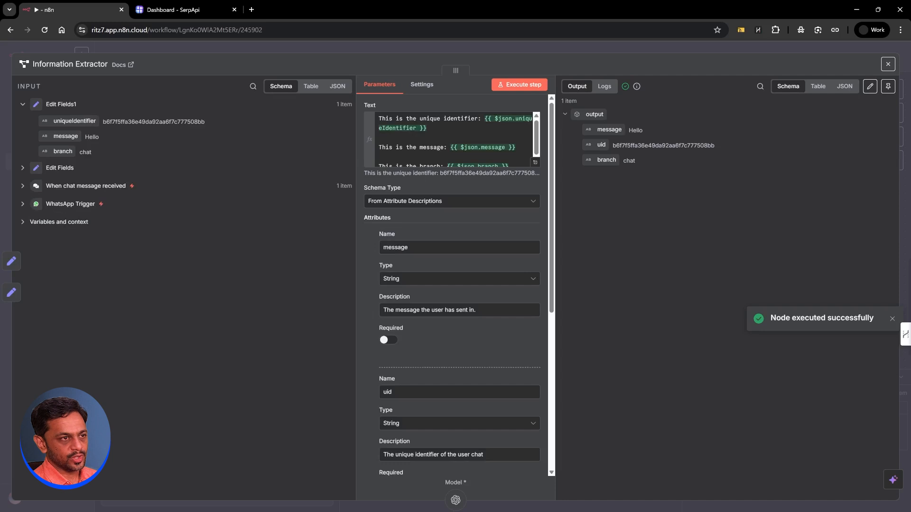
pyautogui.click(554, 47)
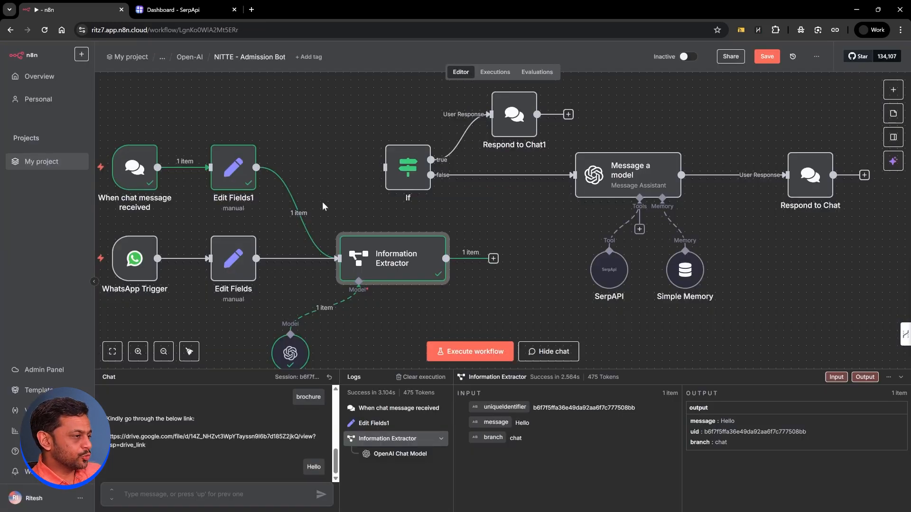
# Step: Realign the extractor, OpenAI Chat Model, If and Respond to Chat1, and connect the extractor to If
pyautogui.moveTo(391, 262); pyautogui.dragTo(383, 209)
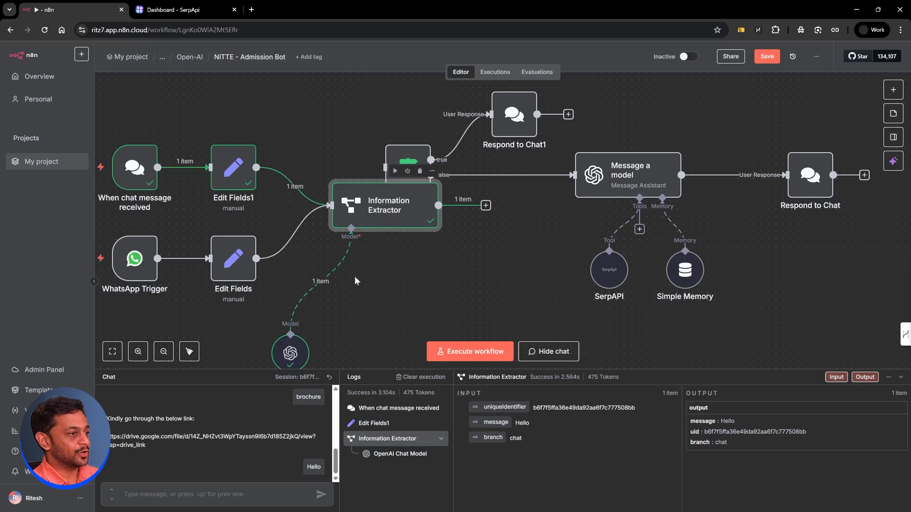
pyautogui.moveTo(297, 349); pyautogui.dragTo(357, 289)
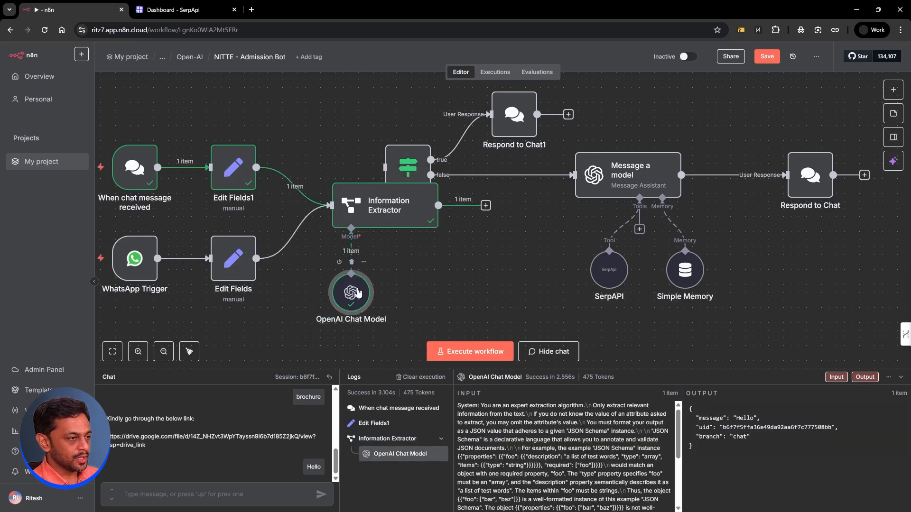
pyautogui.moveTo(406, 163); pyautogui.dragTo(467, 151)
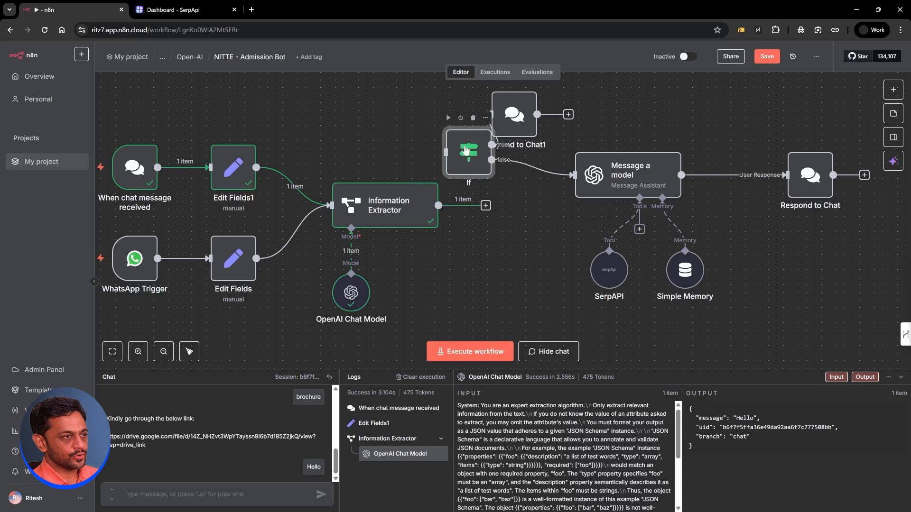
pyautogui.moveTo(503, 127); pyautogui.dragTo(601, 112)
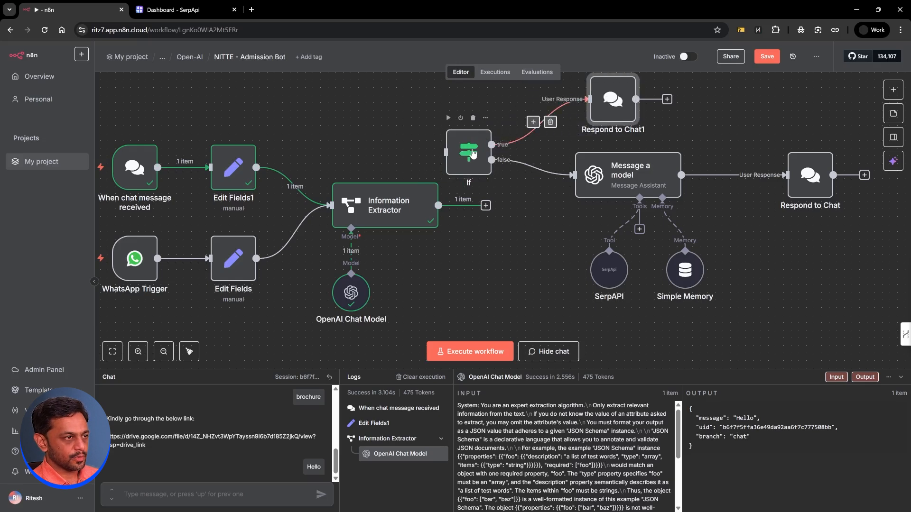
pyautogui.moveTo(472, 153); pyautogui.dragTo(481, 146)
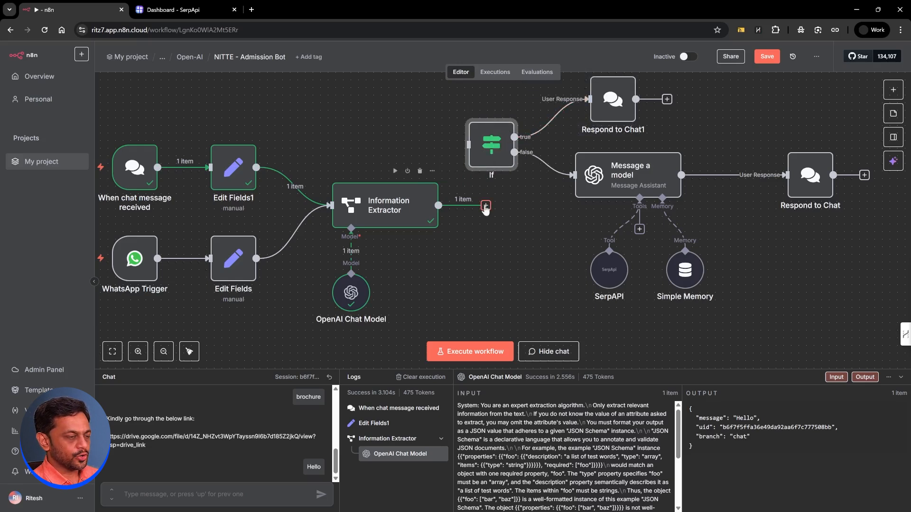
pyautogui.moveTo(485, 206); pyautogui.dragTo(497, 151)
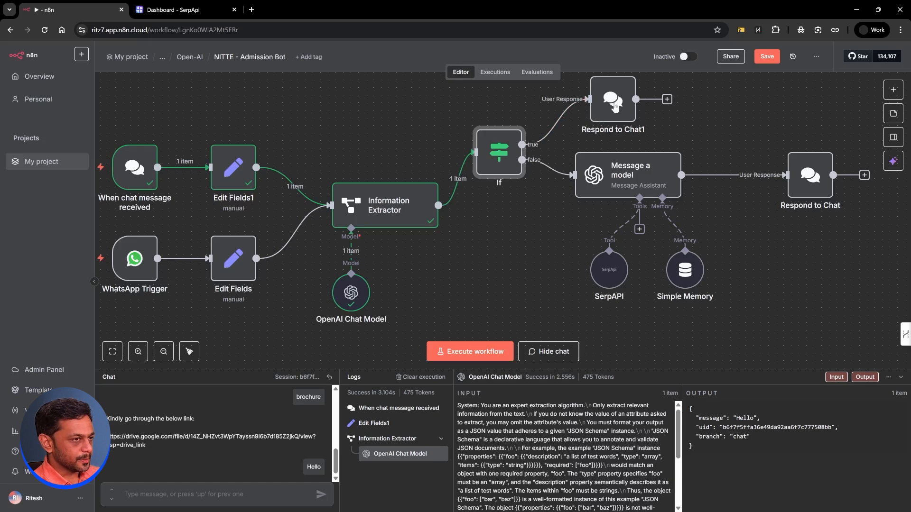
# Step: Reposition Message a model, the SerpAPI tool and Simple Memory into a tidier layout
pyautogui.moveTo(622, 177); pyautogui.dragTo(630, 207)
pyautogui.moveTo(611, 268); pyautogui.dragTo(597, 325)
pyautogui.moveTo(685, 270); pyautogui.dragTo(693, 323)
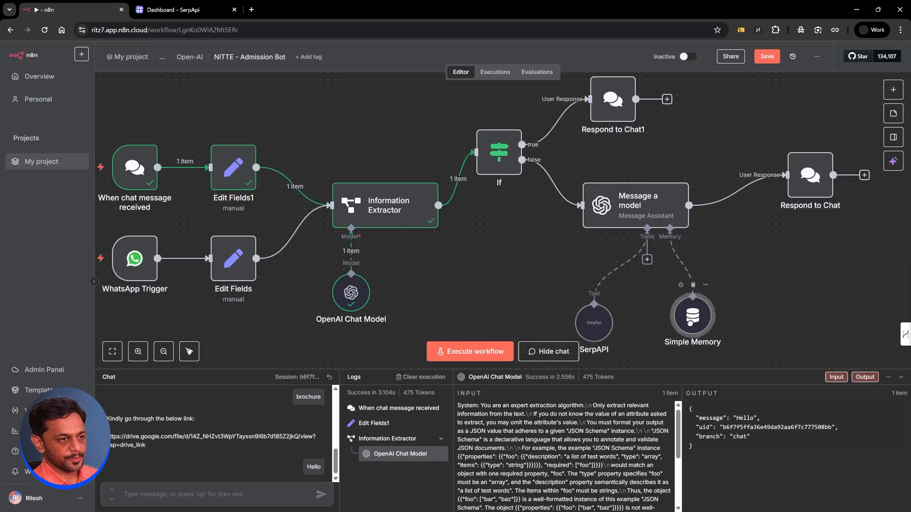
pyautogui.click(641, 209)
# Step: Realign the If node and run it to produce its output
pyautogui.doubleClick(641, 209)
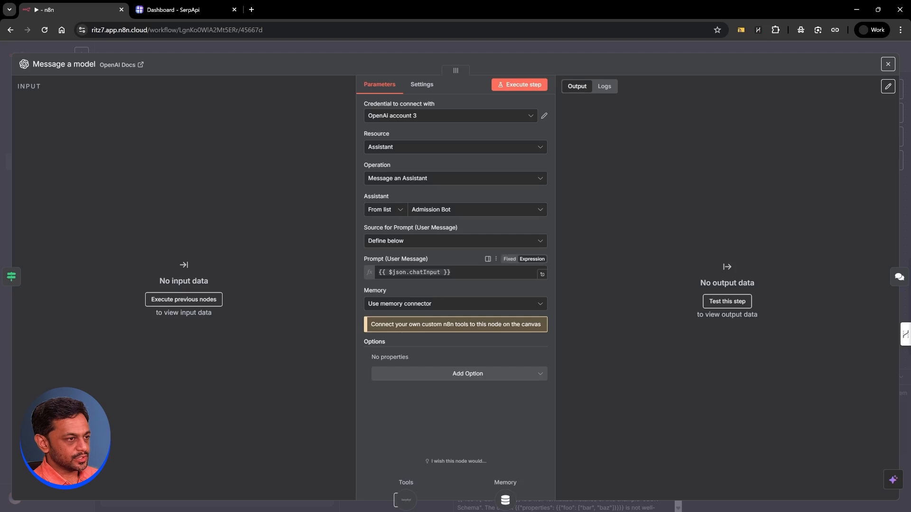
pyautogui.click(416, 50)
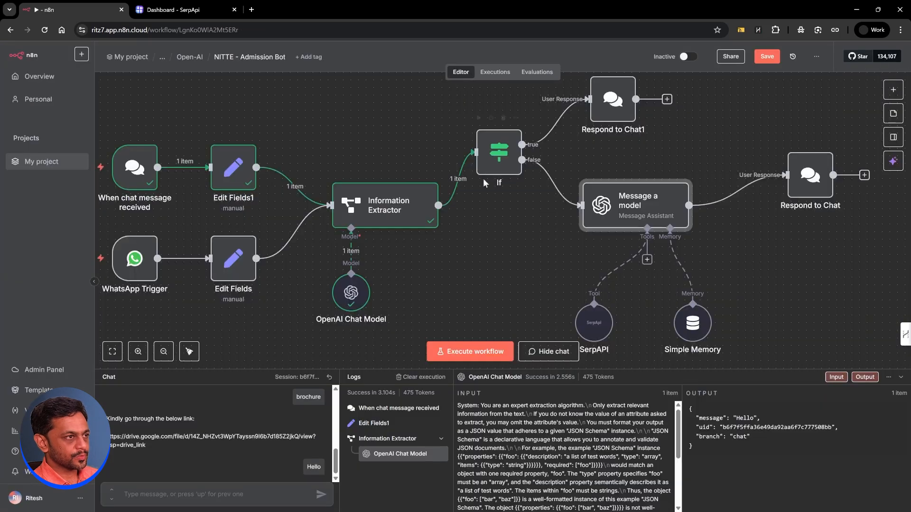
pyautogui.moveTo(493, 194); pyautogui.dragTo(493, 217)
pyautogui.click(478, 163)
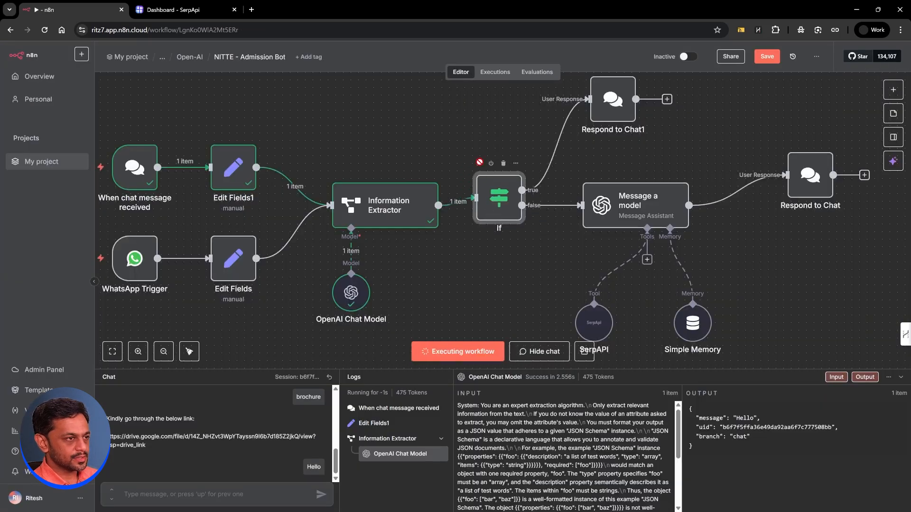
# Step: Set Message a model's Prompt to the extracted {{ $json.output.message }}
pyautogui.doubleClick(601, 203)
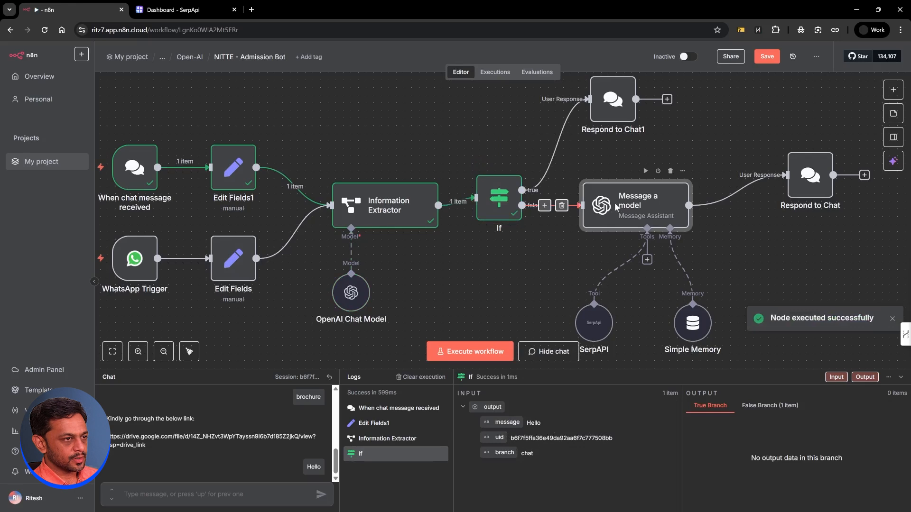
pyautogui.click(366, 272)
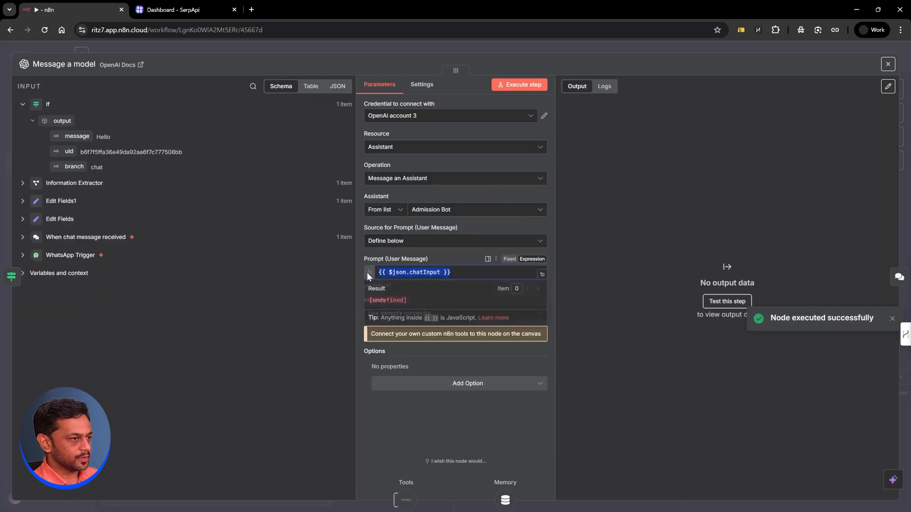
pyautogui.hotkey('ctrl', 'a')
pyautogui.press('BackSpace')
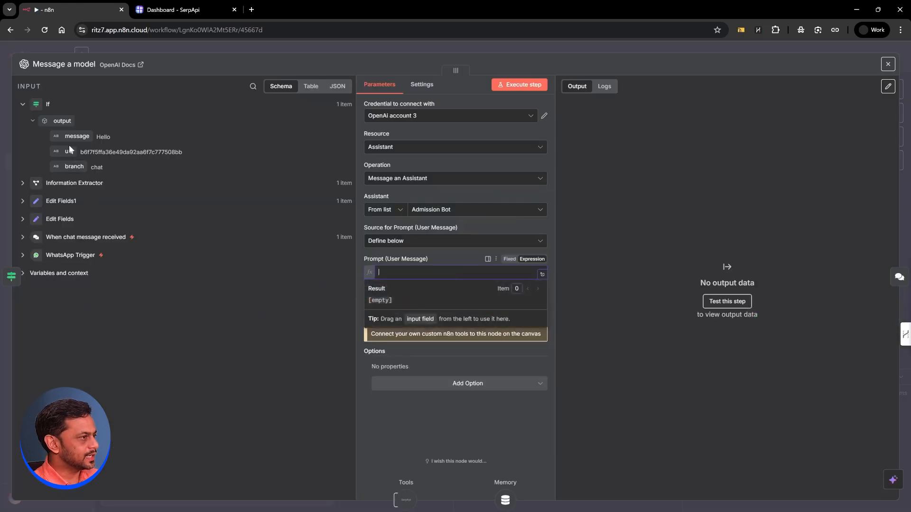
pyautogui.moveTo(72, 136); pyautogui.dragTo(374, 273)
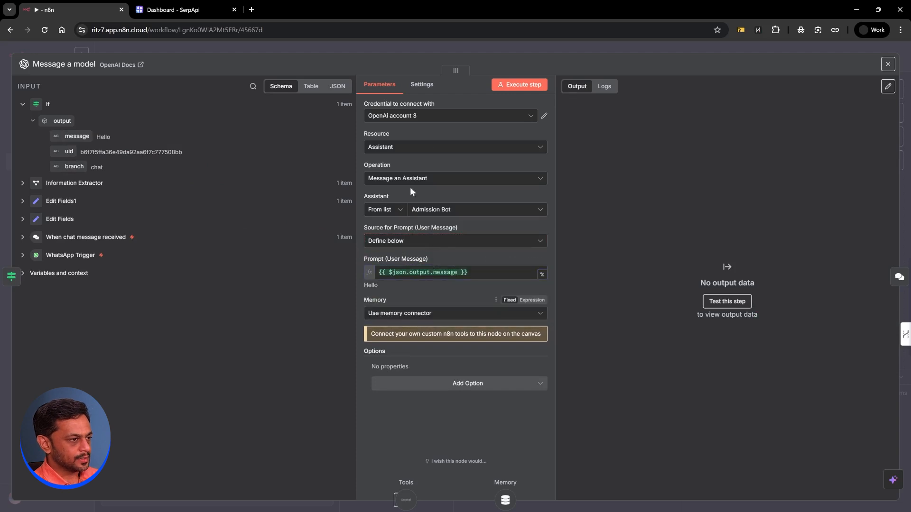
pyautogui.click(434, 44)
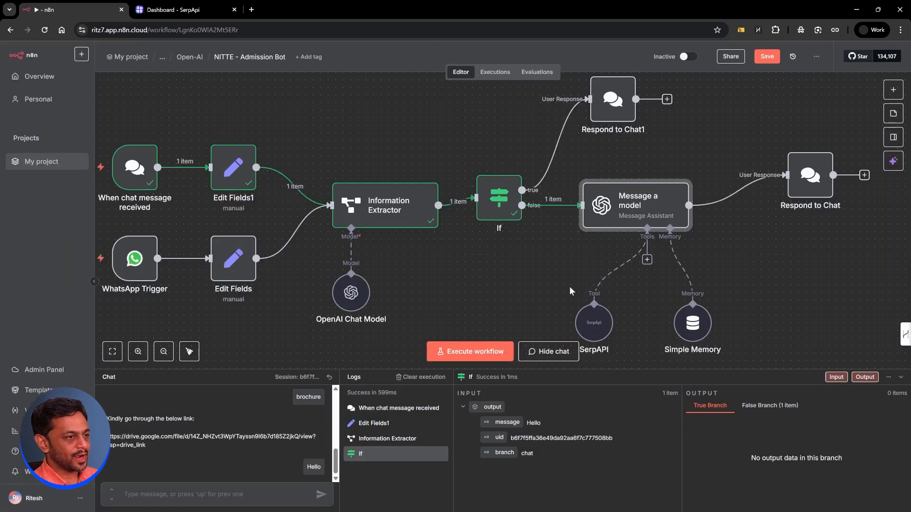
# Step: Inspect the Simple Memory key and SerpAPI tool settings
pyautogui.doubleClick(682, 330)
pyautogui.click(367, 151)
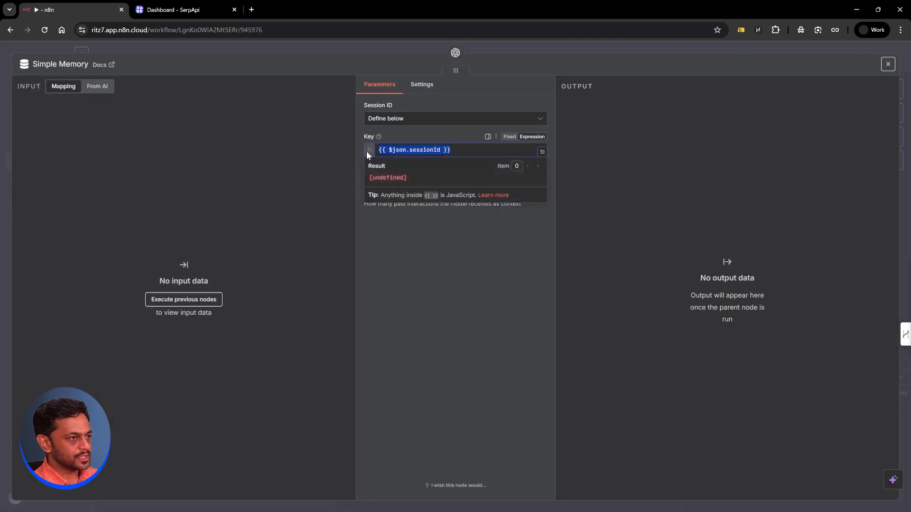
pyautogui.click(361, 46)
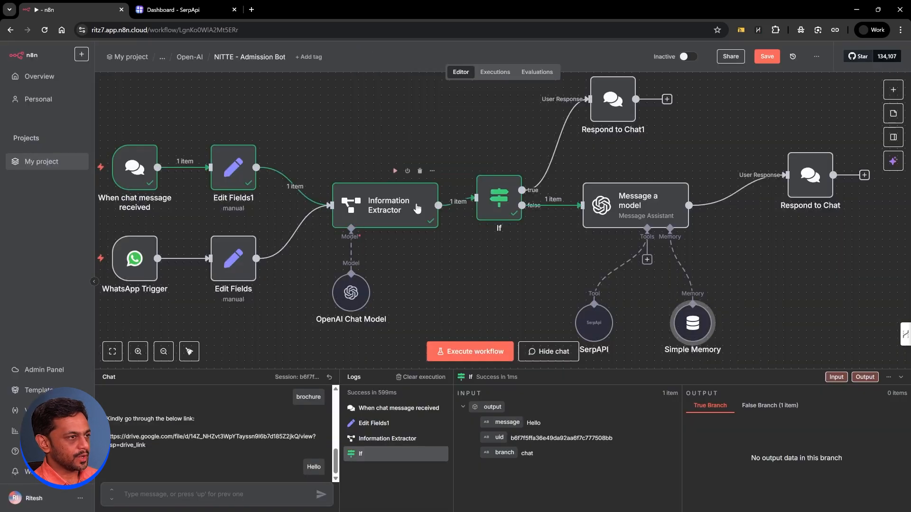
pyautogui.doubleClick(591, 321)
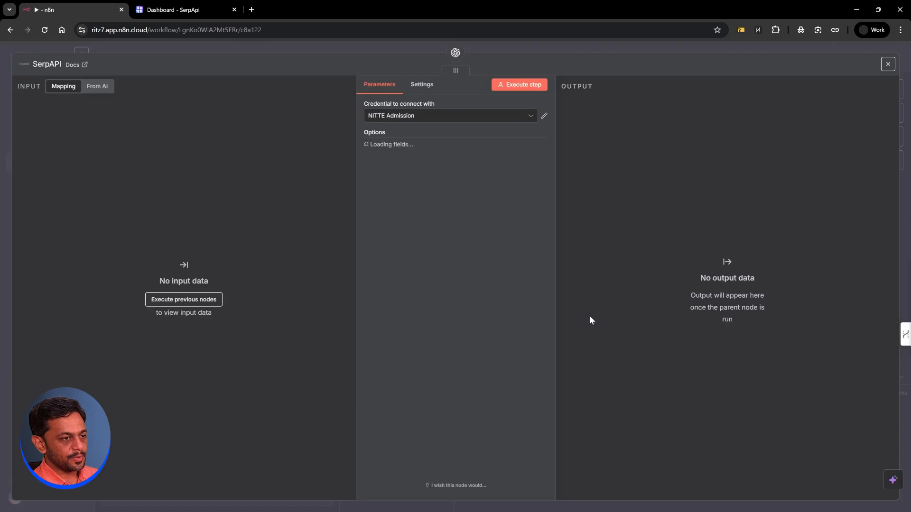
pyautogui.click(484, 47)
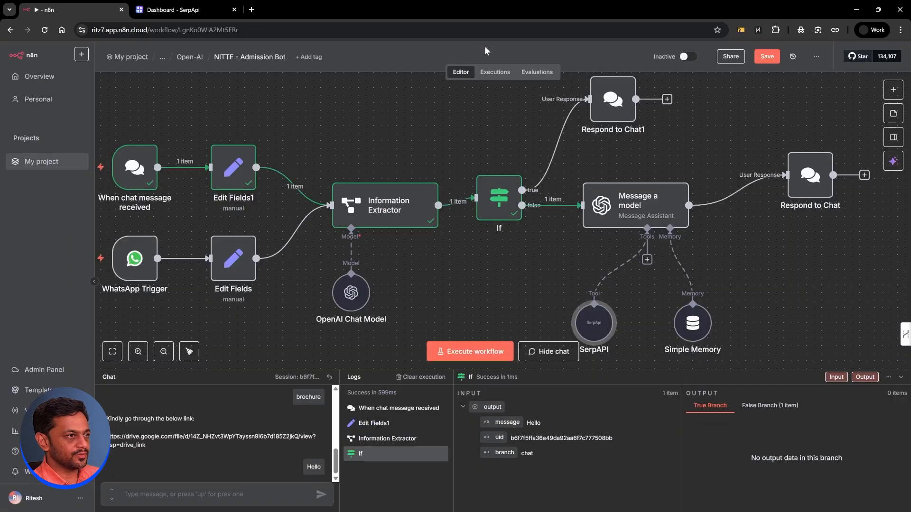
# Step: Set Simple Memory's Key to {{ $json.output.uid }} and run Message a model
pyautogui.doubleClick(609, 204)
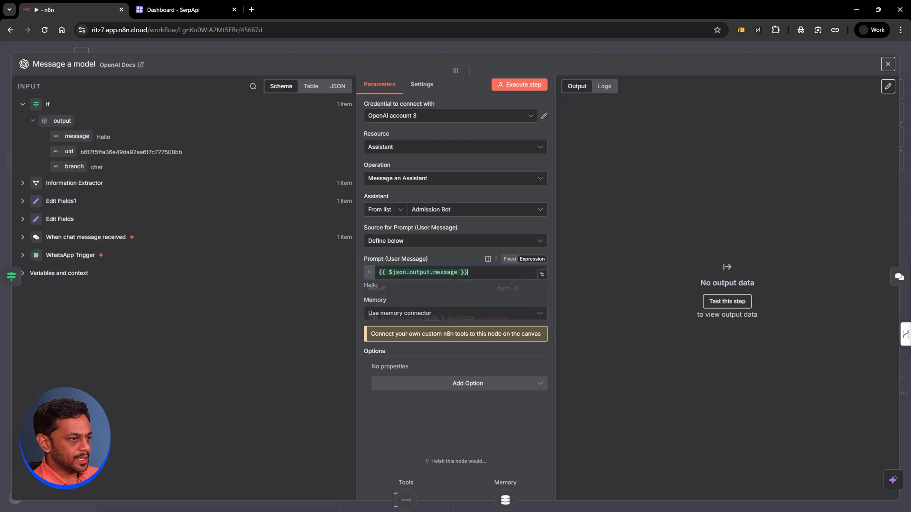
pyautogui.moveTo(474, 273); pyautogui.dragTo(393, 273)
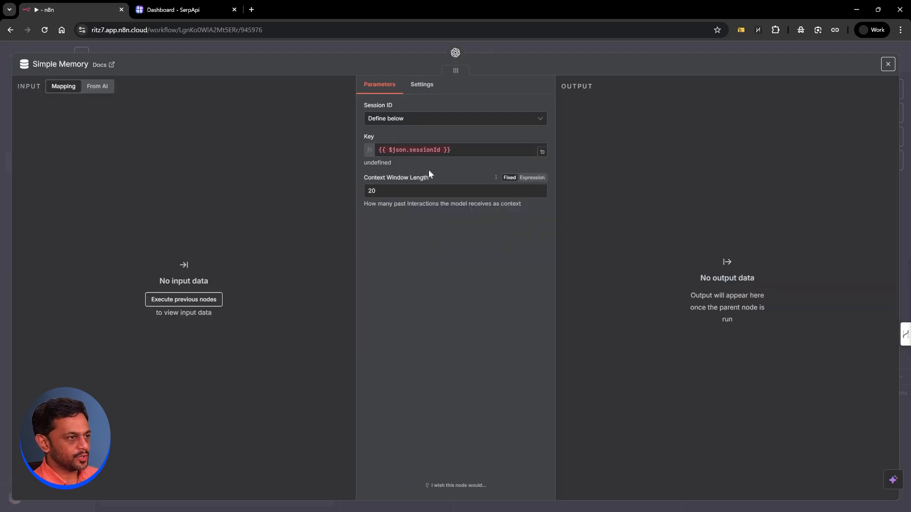
pyautogui.click(369, 150)
pyautogui.write('{{ $json.output.message }}')
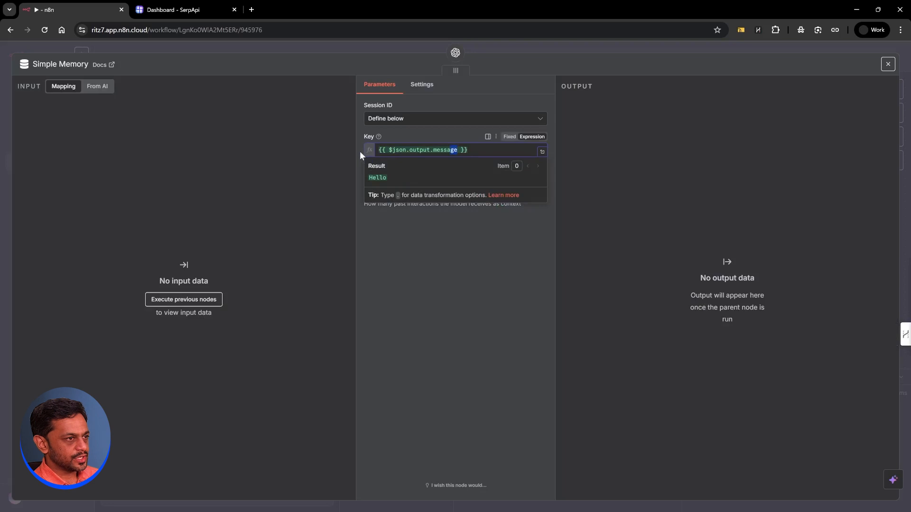
pyautogui.hotkey('shift', 'Left')
pyautogui.hotkey('shift', 'Left')
pyautogui.write('uid')
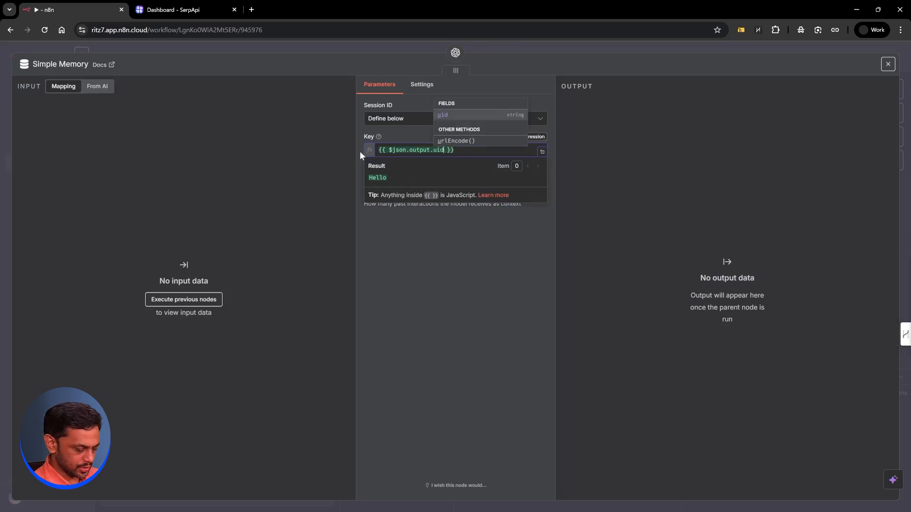
pyautogui.press('Escape')
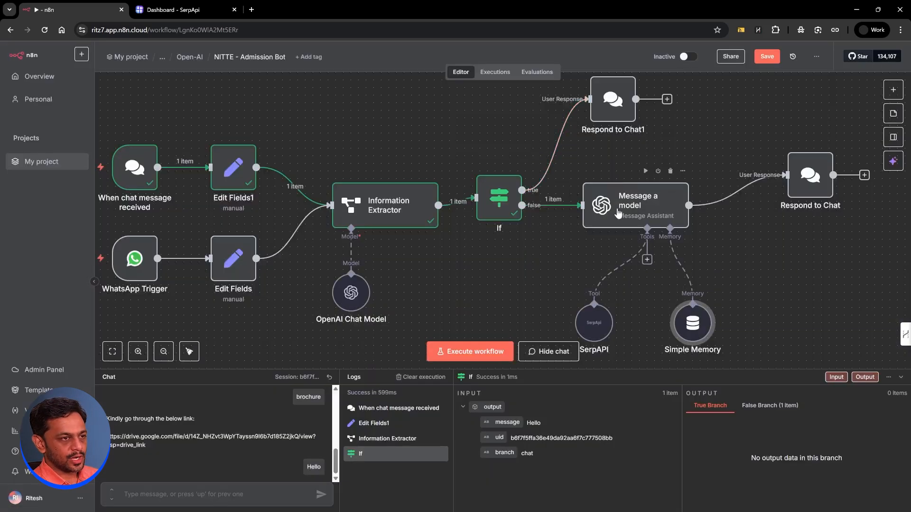
pyautogui.click(646, 172)
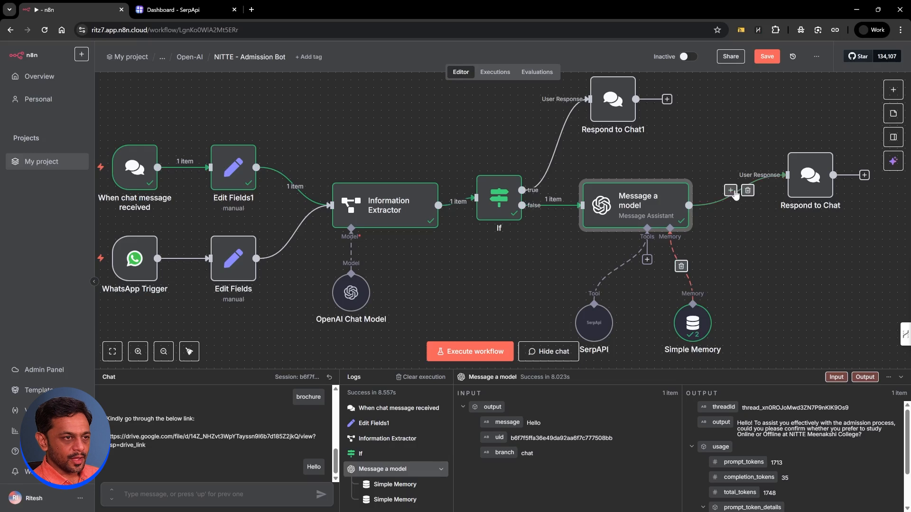
# Step: Insert an If node after Message a model whose value1 tests the If node's branch field
pyautogui.click(730, 191)
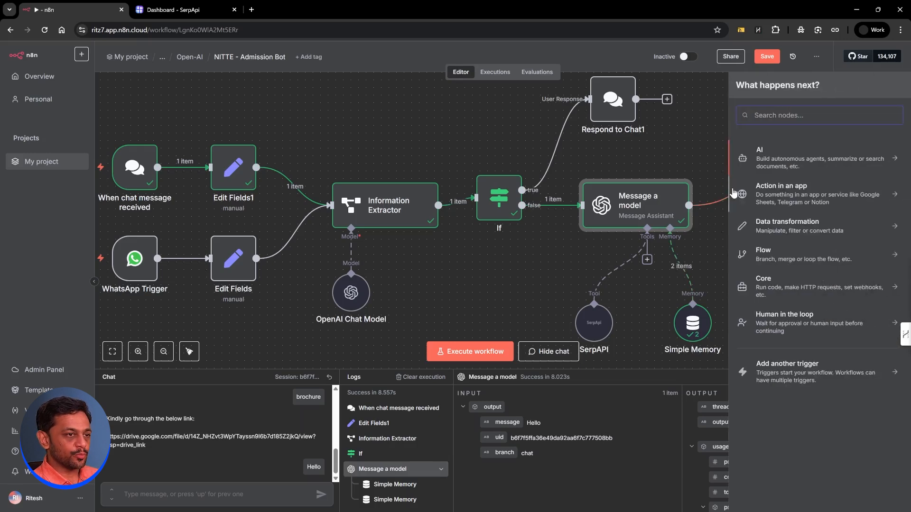
pyautogui.write('if')
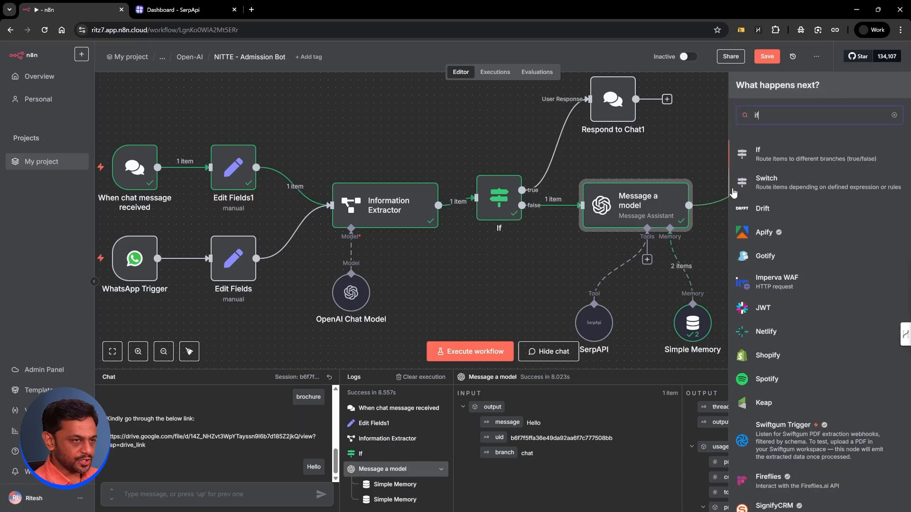
pyautogui.click(773, 156)
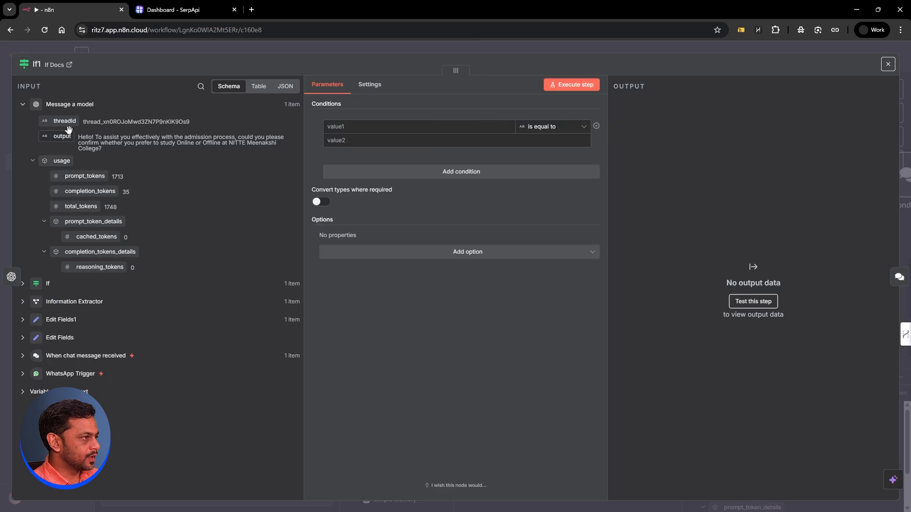
pyautogui.click(24, 286)
pyautogui.moveTo(67, 347); pyautogui.dragTo(338, 127)
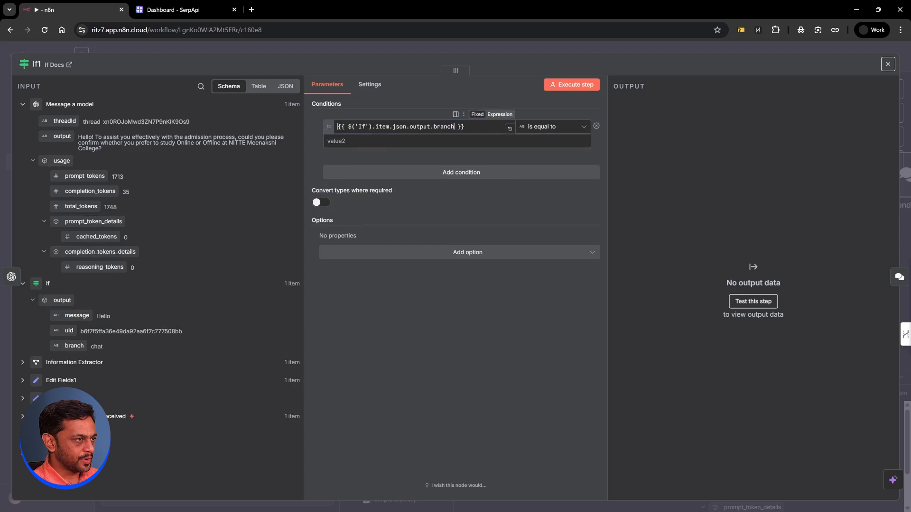
pyautogui.click(538, 142)
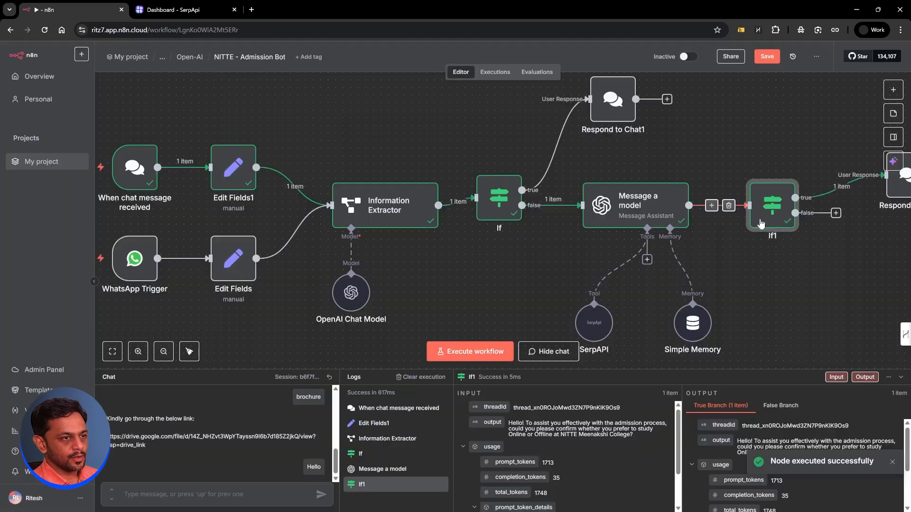
# Step: Move Respond to Chat clear of If1 and begin a node on If1's false output
pyautogui.hscroll(3, 758, 246)
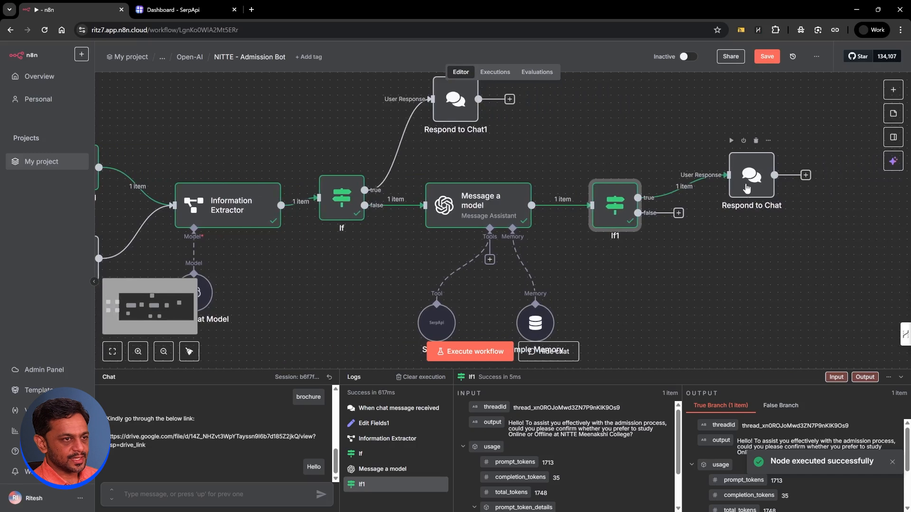
pyautogui.moveTo(752, 175); pyautogui.dragTo(759, 152)
pyautogui.click(679, 213)
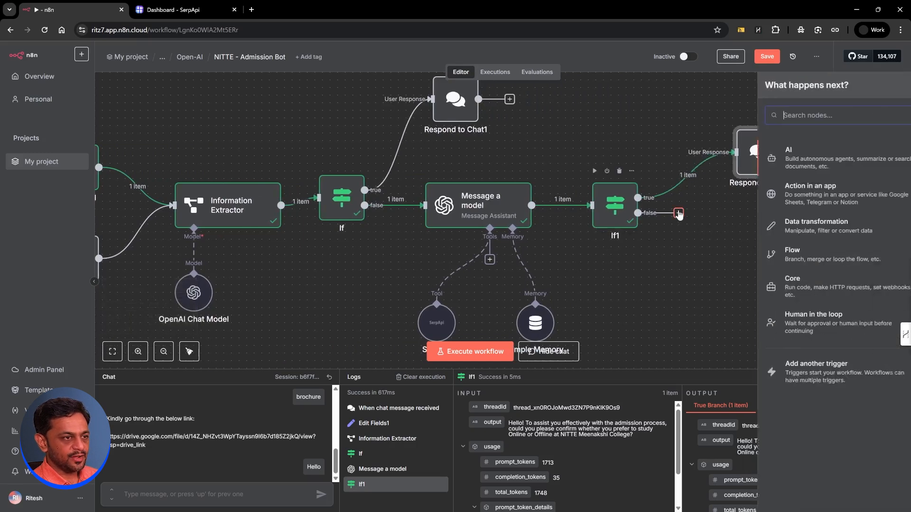
# Step: Add a WhatsApp Send message node using the ABCD Ritz7 Bot credential and Ritz7 Automations number
pyautogui.write('whats')
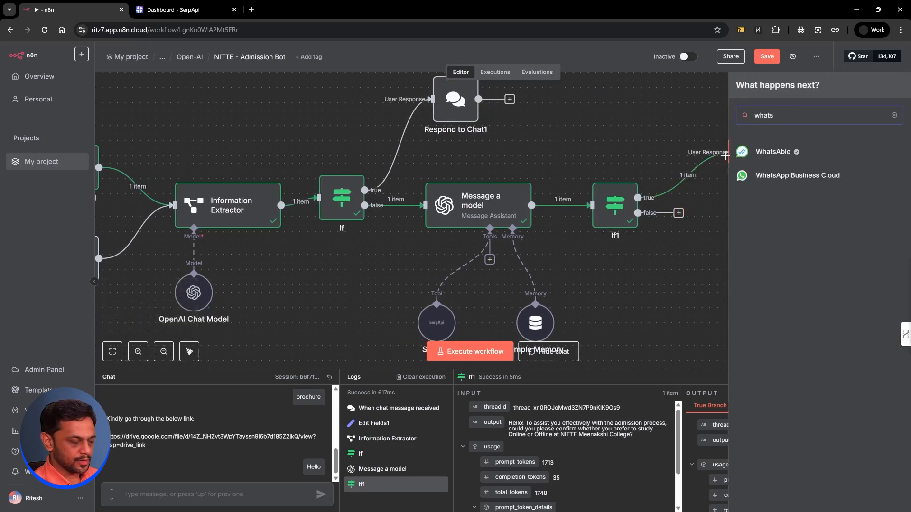
pyautogui.click(792, 185)
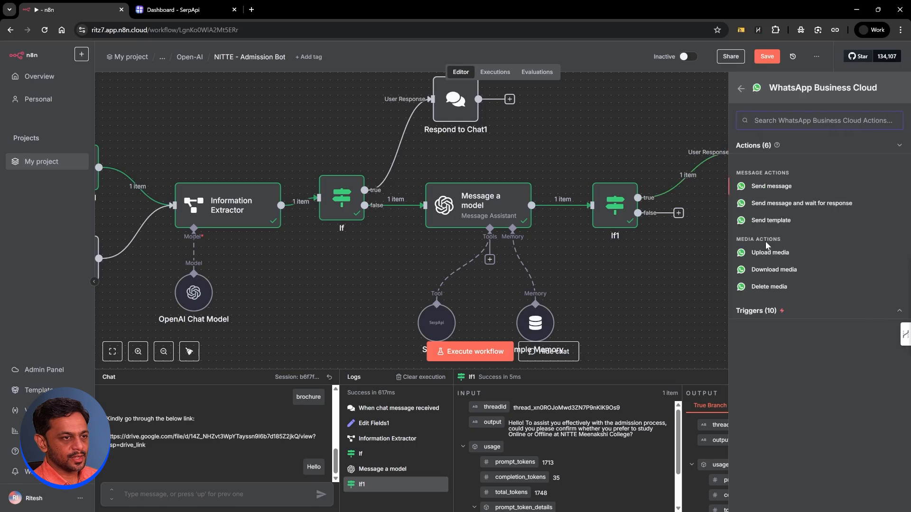
pyautogui.click(766, 187)
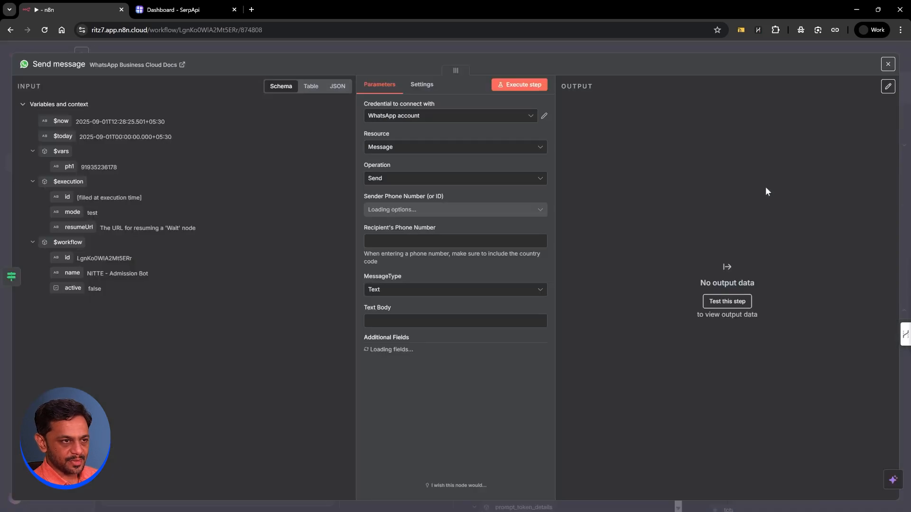
pyautogui.click(401, 120)
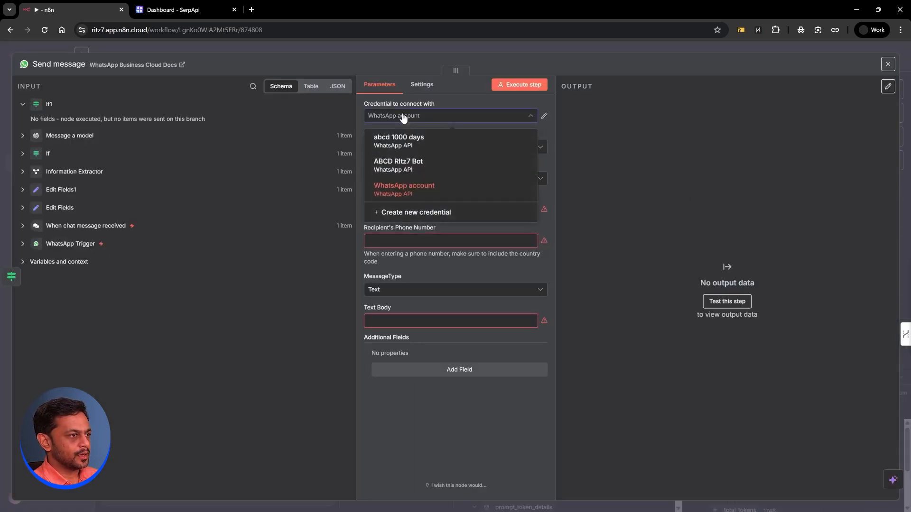
pyautogui.click(411, 165)
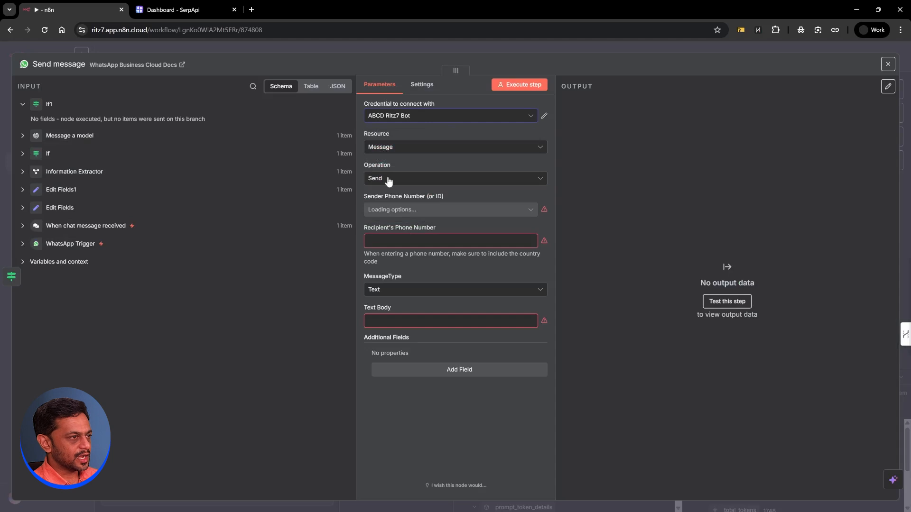
pyautogui.click(376, 210)
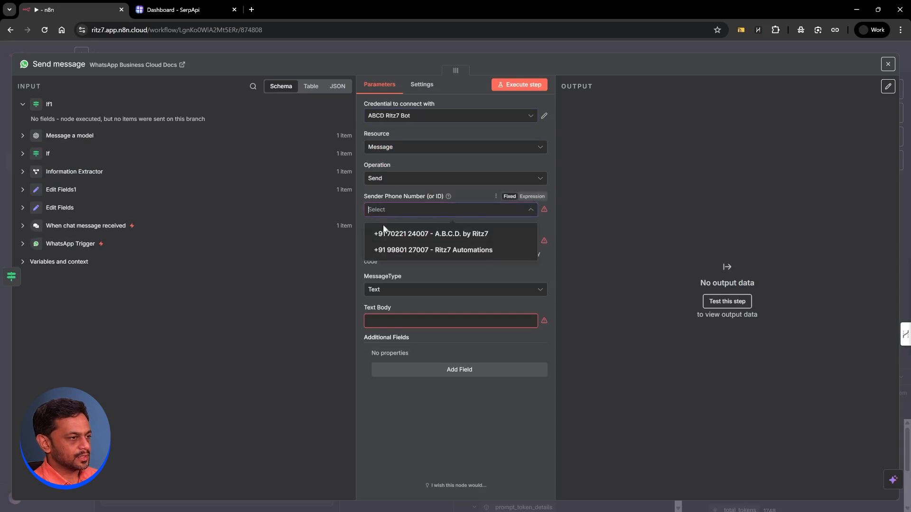
pyautogui.click(387, 250)
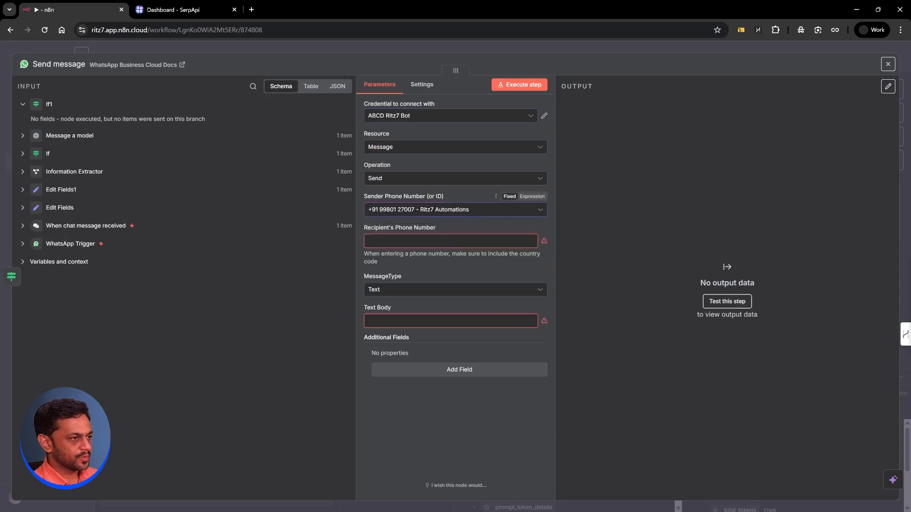
# Step: Set the recipient to the If node's uid and the text body to Message a model's output
pyautogui.click(385, 241)
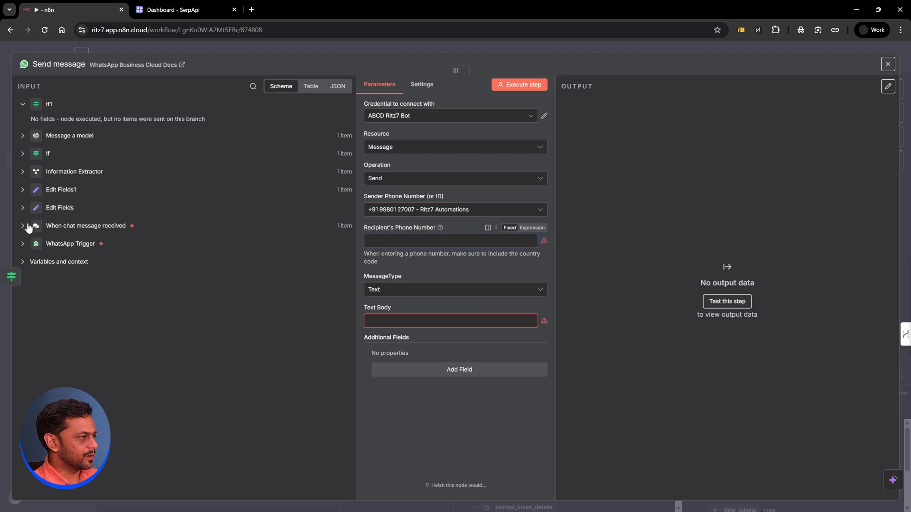
pyautogui.click(23, 244)
pyautogui.click(24, 245)
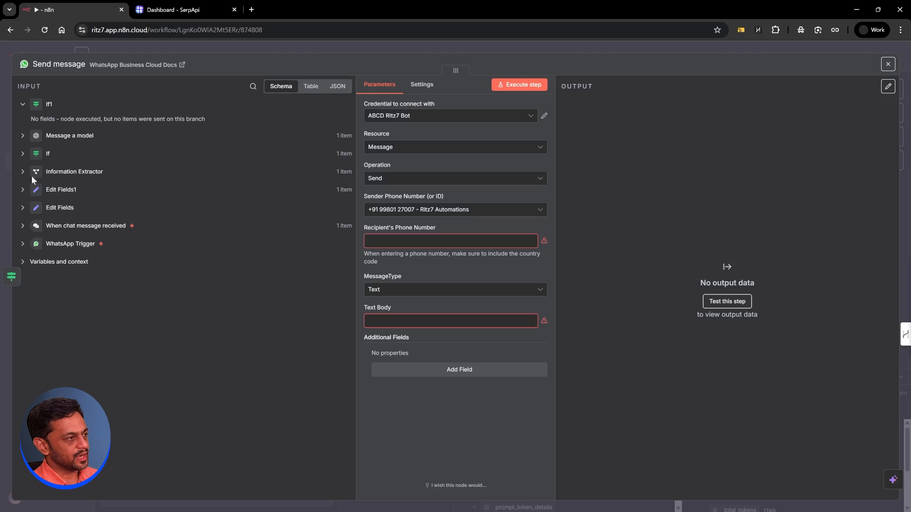
pyautogui.click(23, 154)
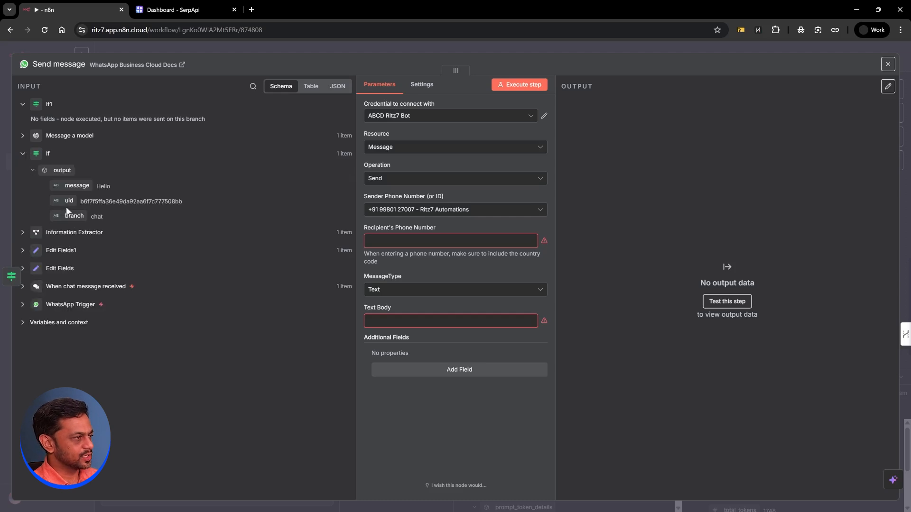
pyautogui.moveTo(68, 201); pyautogui.dragTo(367, 220)
pyautogui.click(363, 217)
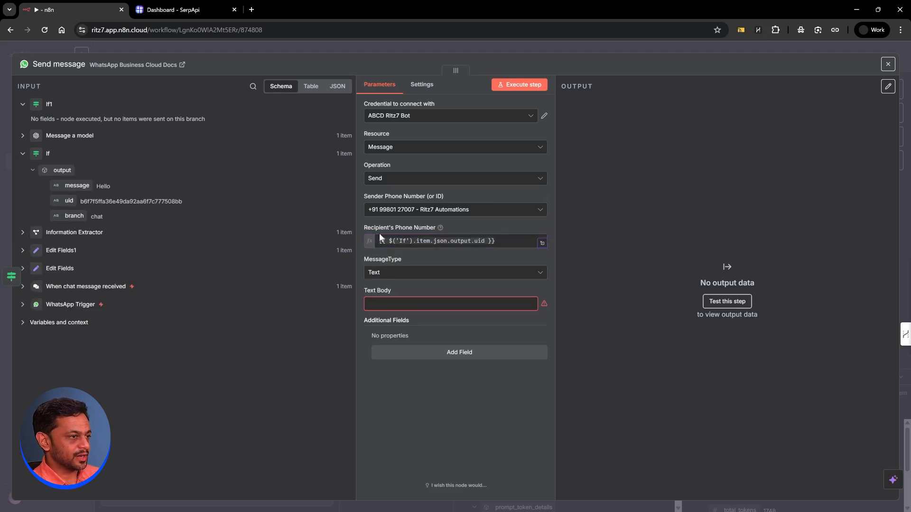
pyautogui.click(390, 304)
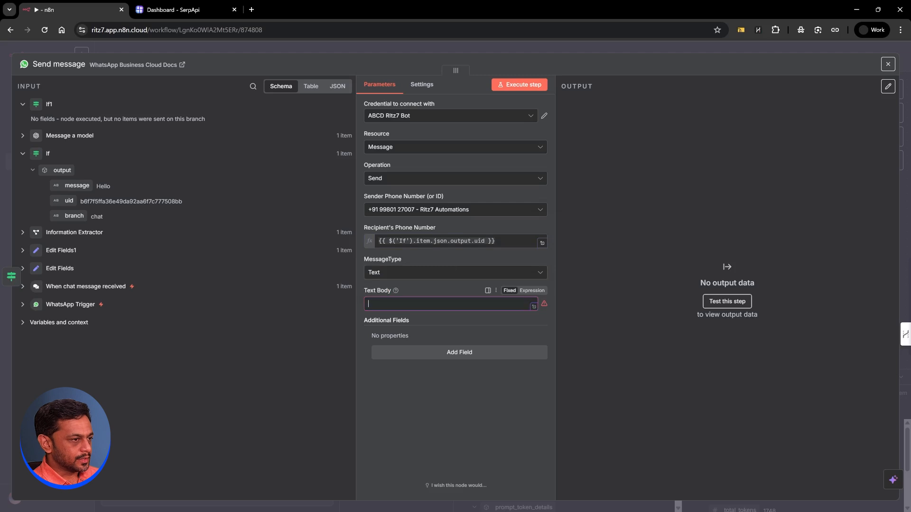
pyautogui.click(23, 136)
pyautogui.moveTo(62, 170); pyautogui.dragTo(379, 304)
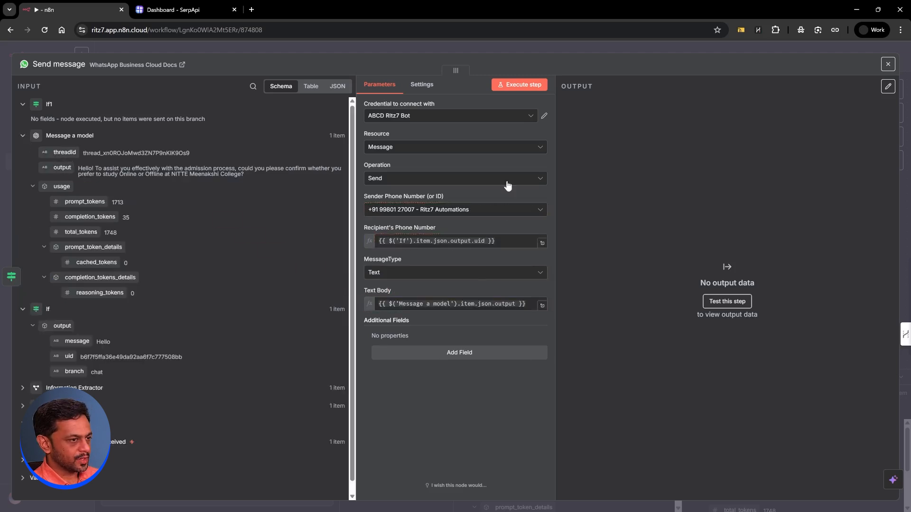
pyautogui.click(502, 47)
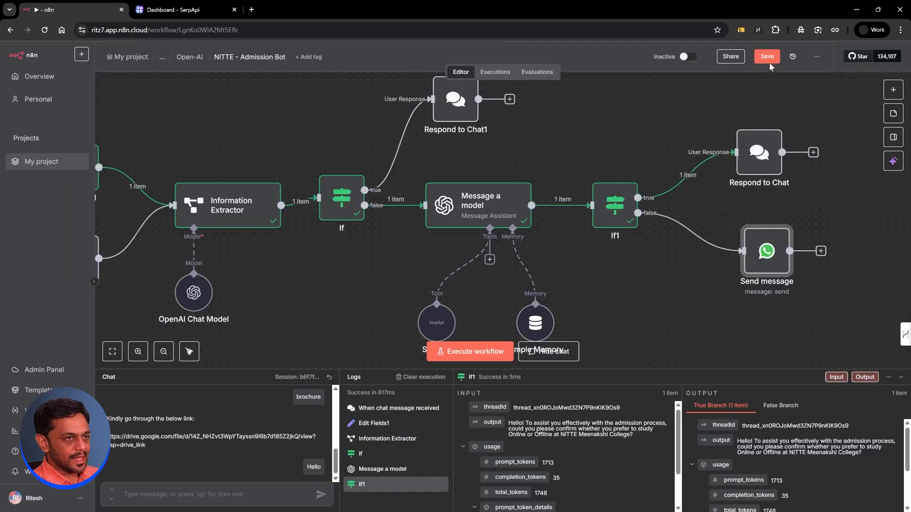
# Step: Save the workflow and duplicate the If1 node
pyautogui.click(768, 57)
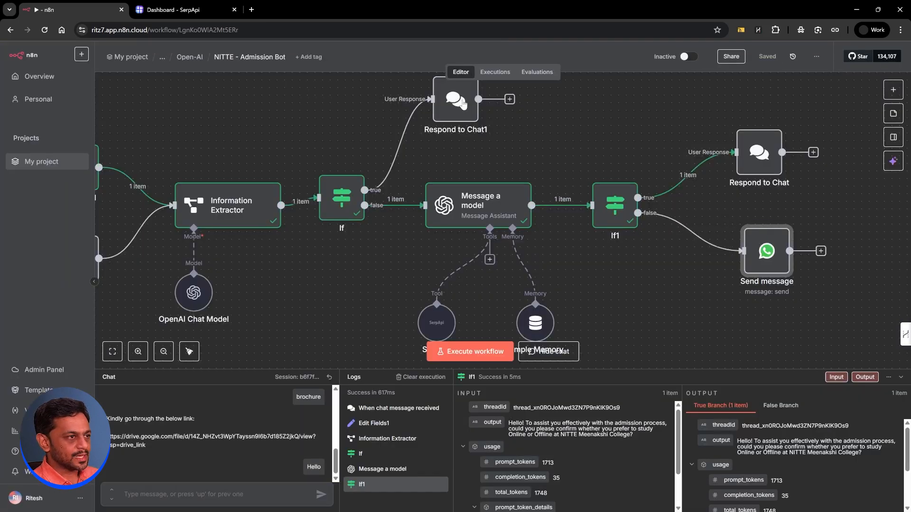
pyautogui.moveTo(464, 102); pyautogui.dragTo(479, 94)
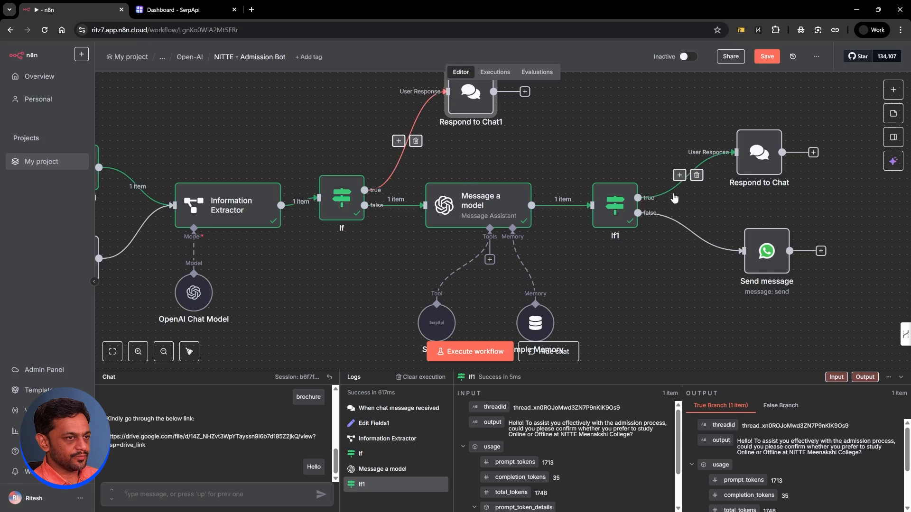
pyautogui.rightClick(620, 208)
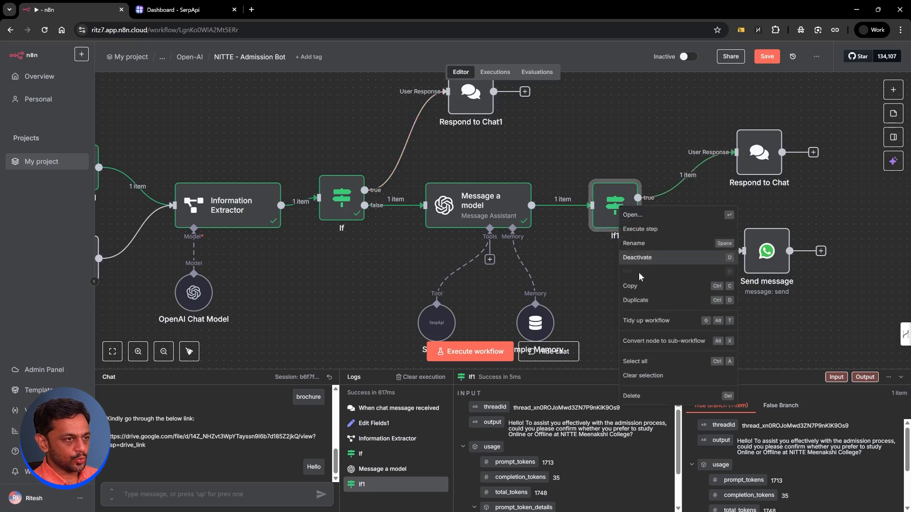
pyautogui.click(638, 300)
# Step: Place If2 on If's true path with its true output feeding Respond to Chat1
pyautogui.moveTo(474, 150); pyautogui.dragTo(392, 127)
pyautogui.moveTo(462, 96); pyautogui.dragTo(575, 111)
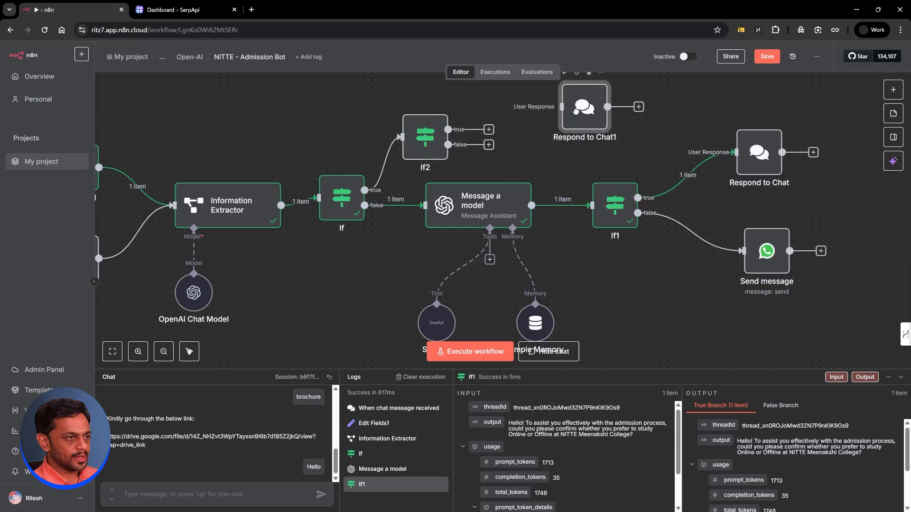
pyautogui.moveTo(480, 129); pyautogui.dragTo(561, 107)
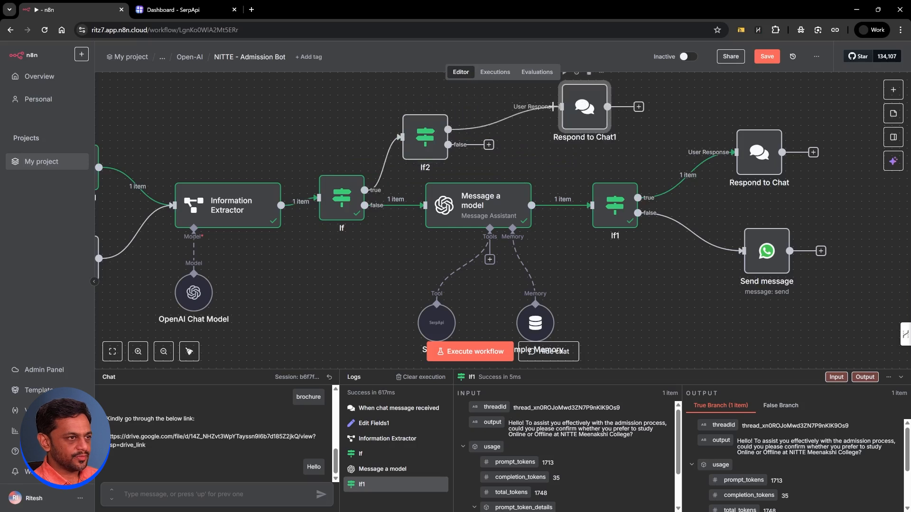
pyautogui.click(489, 145)
# Step: Add a WhatsApp Send message node with the ABCD Ritz7 Bot credential and business sender number
pyautogui.write('whats')
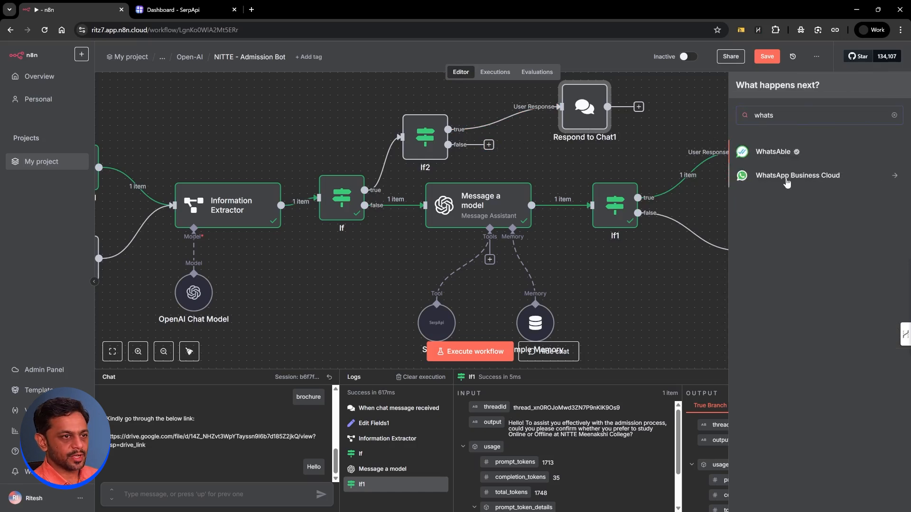
pyautogui.click(786, 183)
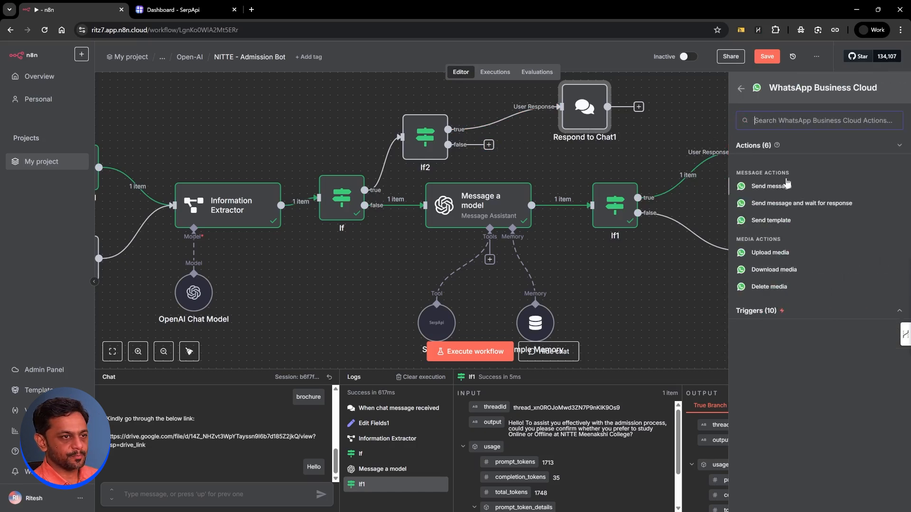
pyautogui.click(765, 187)
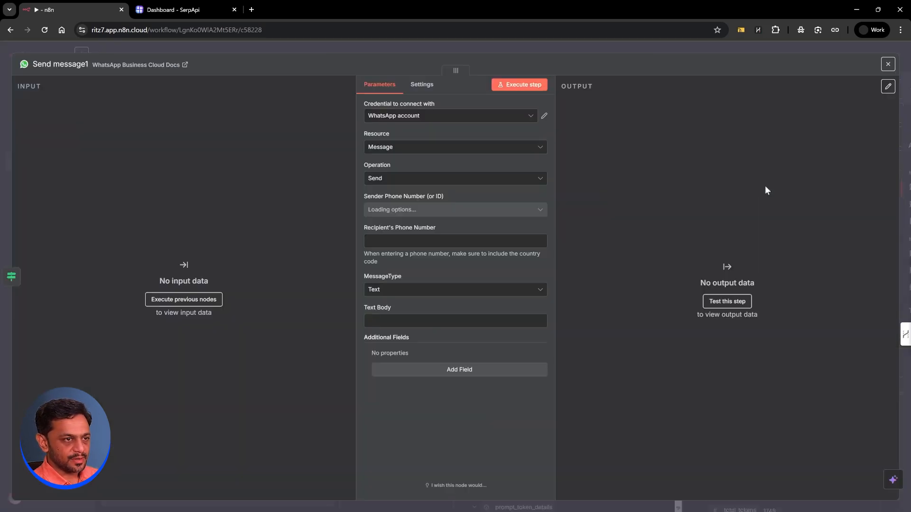
pyautogui.click(411, 118)
pyautogui.click(407, 160)
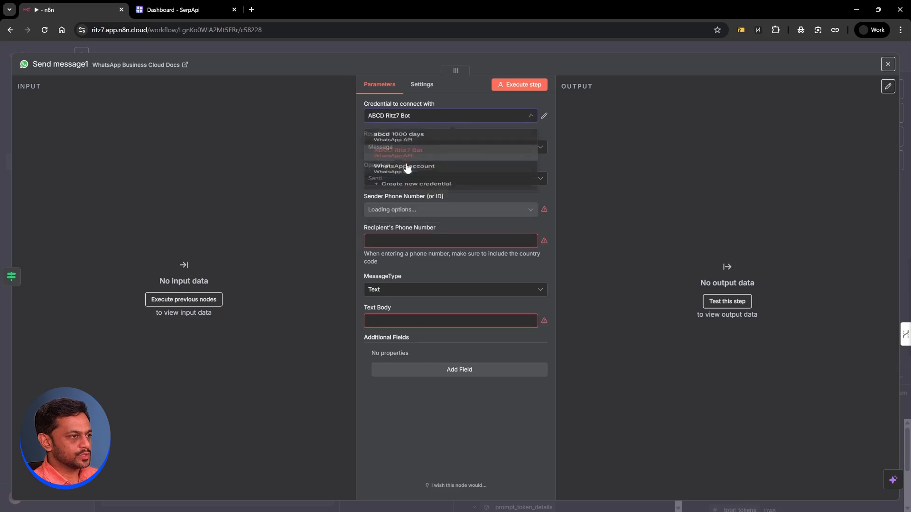
pyautogui.click(380, 209)
pyautogui.click(389, 248)
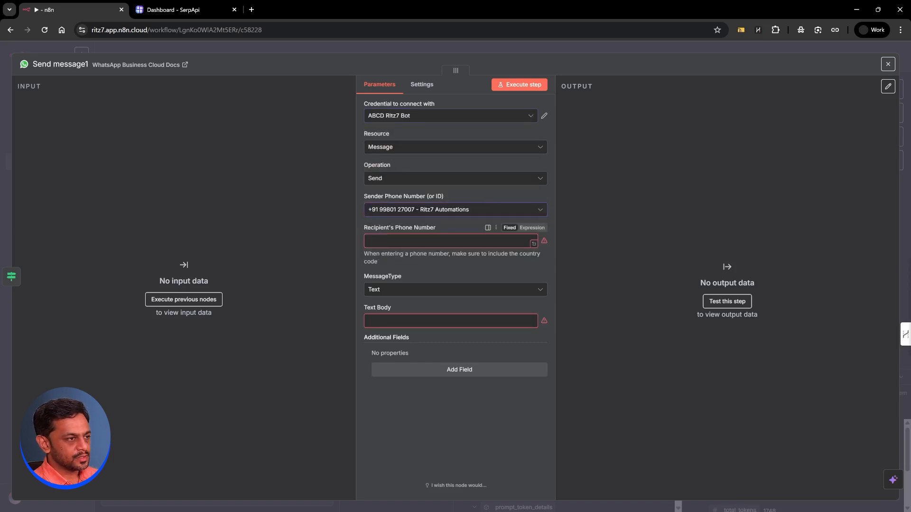
# Step: Set the message type to Document, taken from WhatsApp Media by ID
pyautogui.click(376, 290)
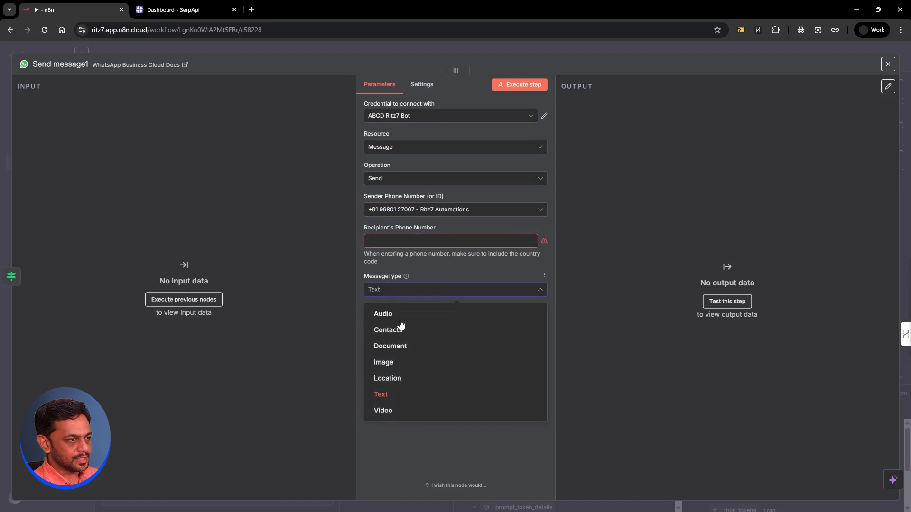
pyautogui.click(398, 351)
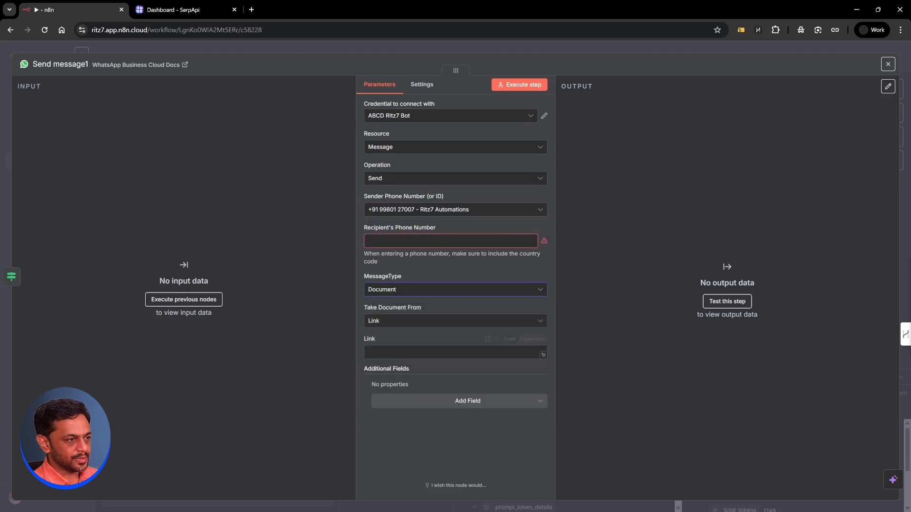
pyautogui.click(377, 322)
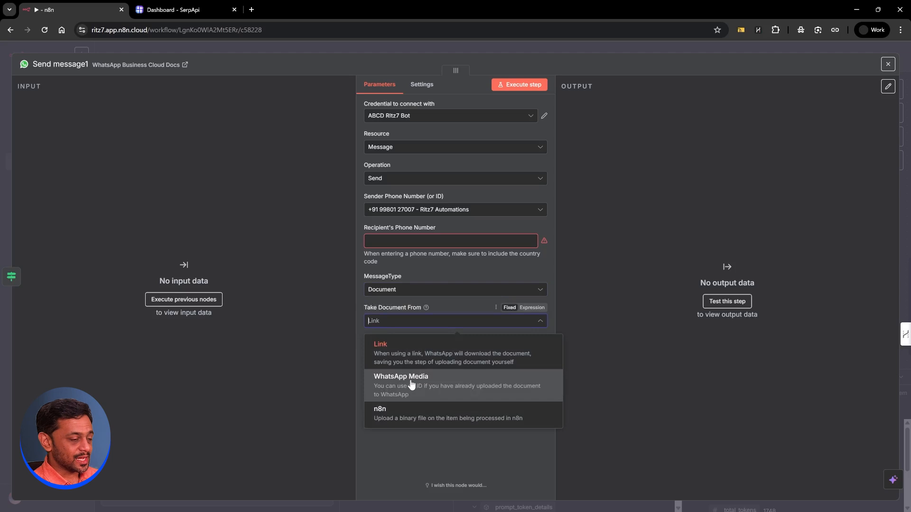
pyautogui.click(398, 363)
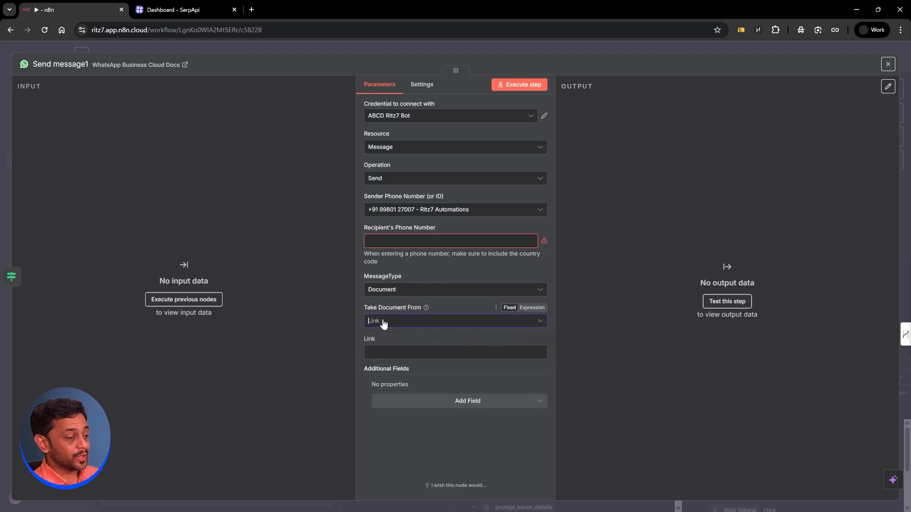
pyautogui.click(384, 324)
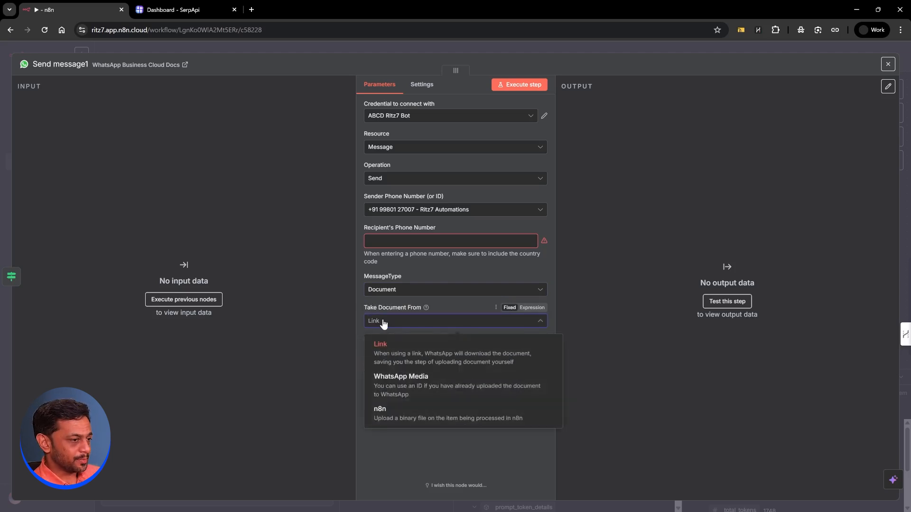
pyautogui.click(404, 389)
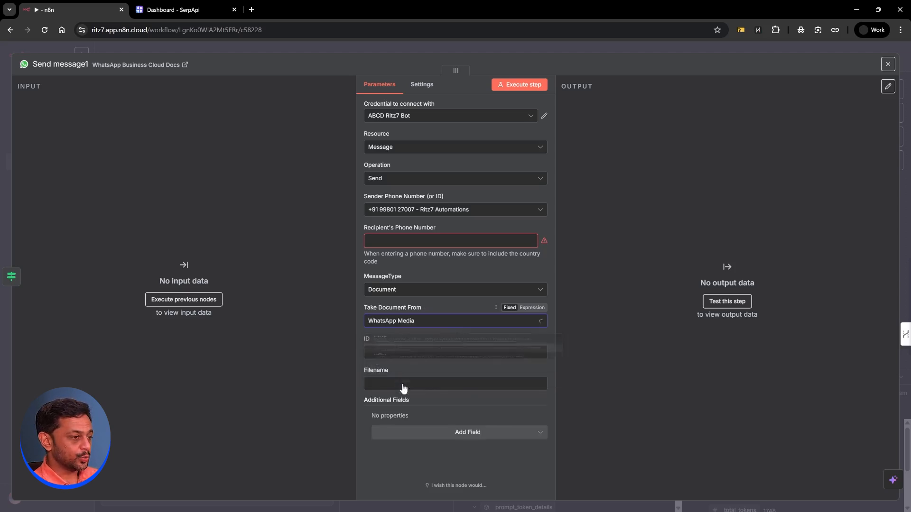
pyautogui.click(418, 352)
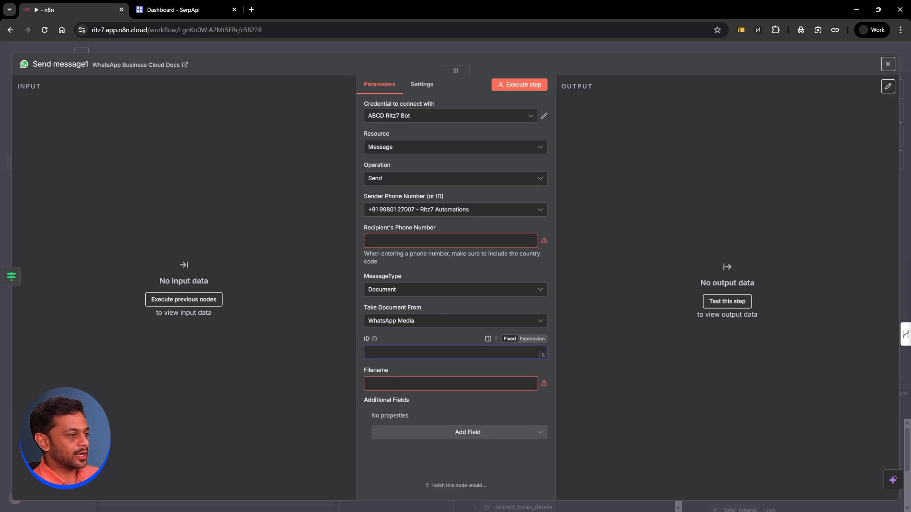
# Step: Close Send message1 and deactivate it on the canvas
pyautogui.click(417, 45)
pyautogui.moveTo(517, 189); pyautogui.dragTo(521, 171)
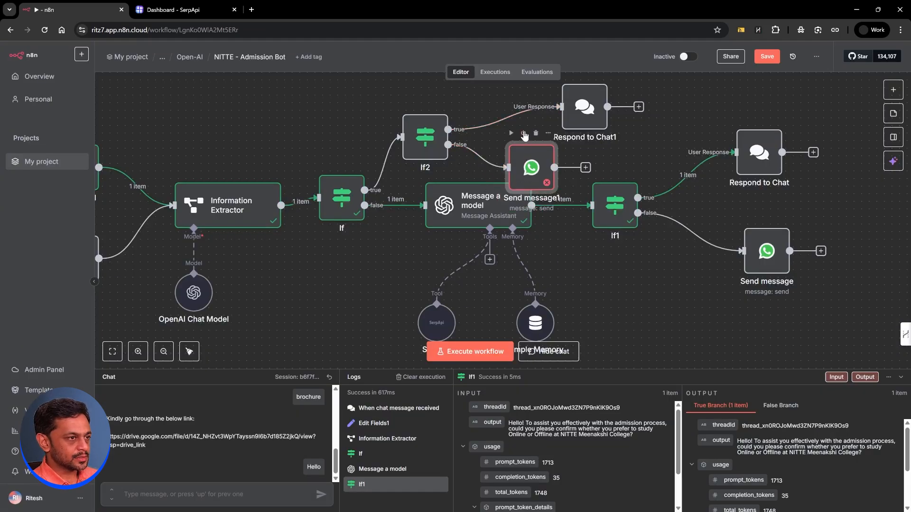
pyautogui.click(523, 134)
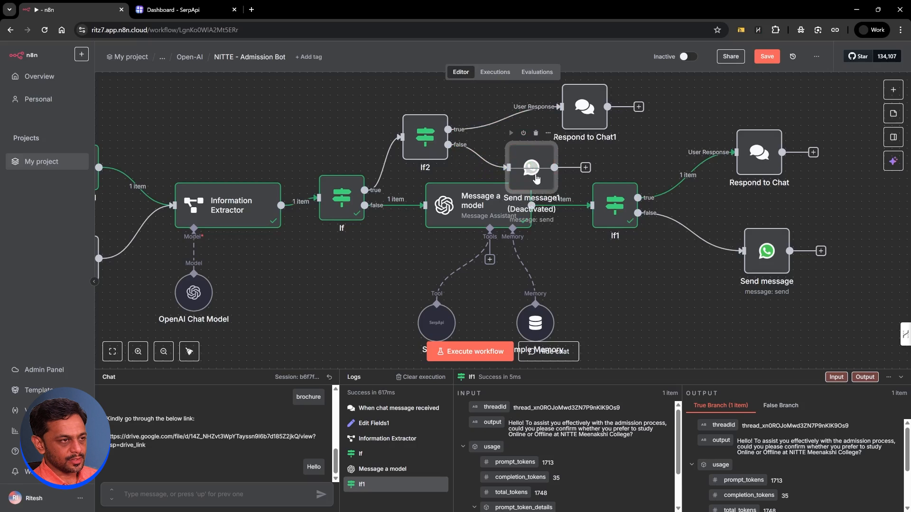
pyautogui.scroll(-10, 677, 244)
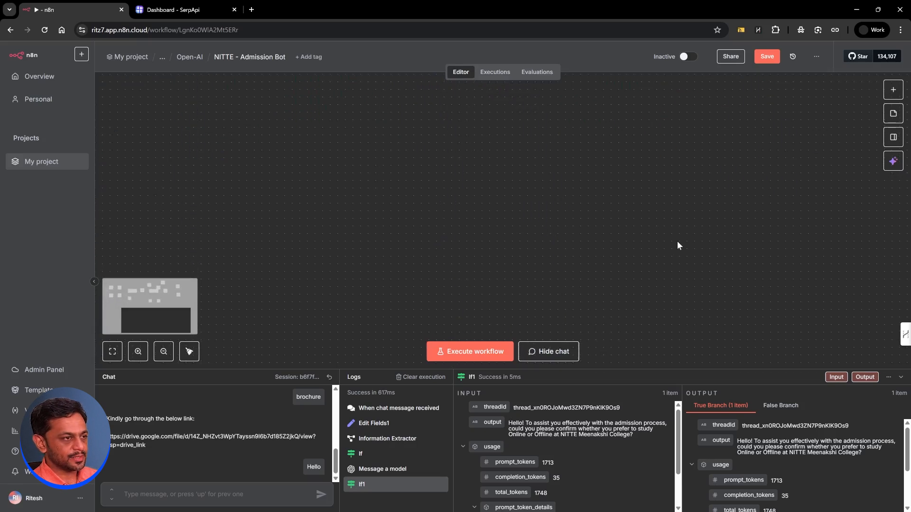
pyautogui.click(893, 90)
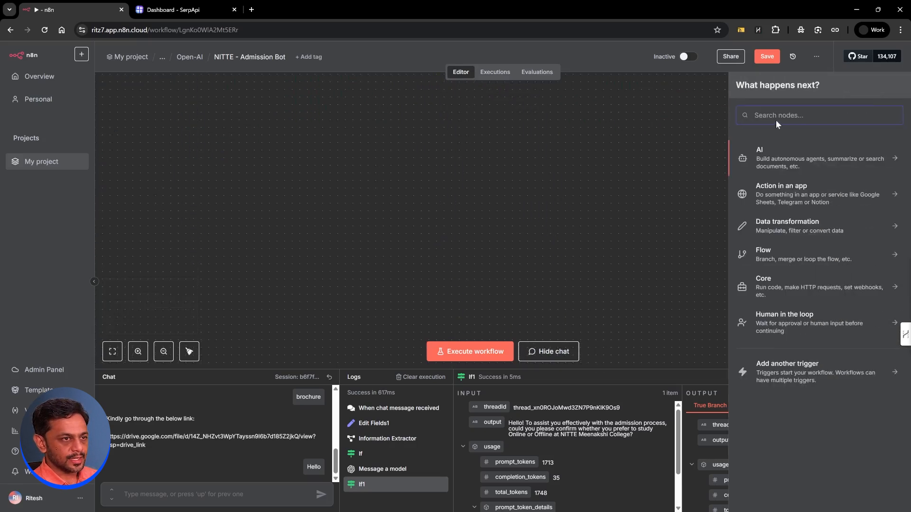
# Step: Add an On new n8n Form event trigger titled 'File Upload'
pyautogui.write('form')
pyautogui.click(773, 160)
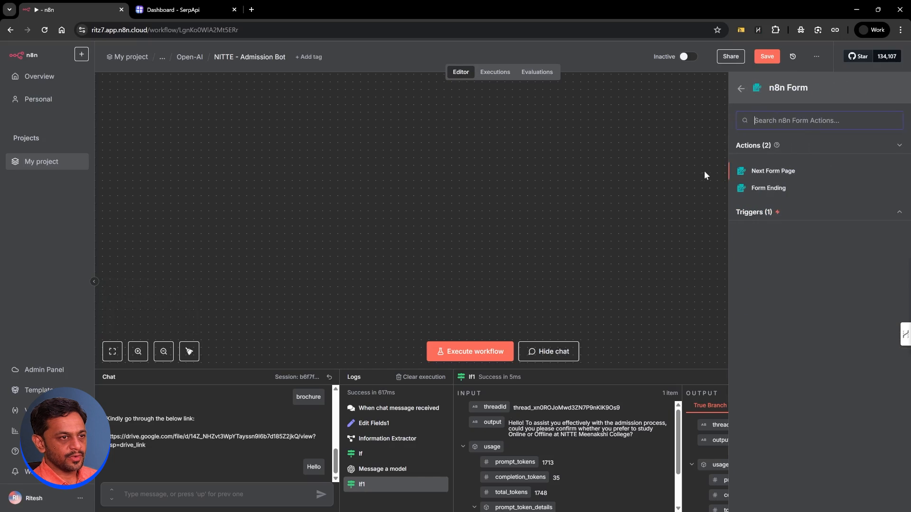
pyautogui.click(758, 213)
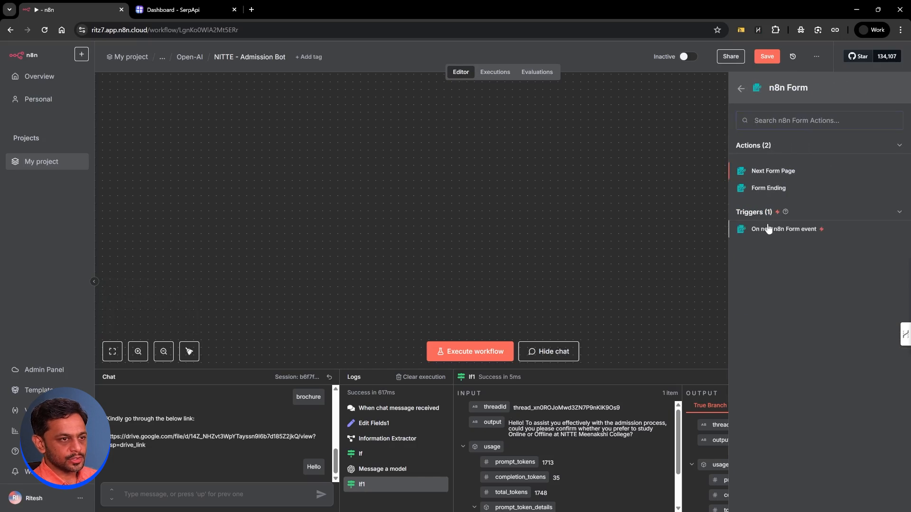
pyautogui.click(768, 229)
pyautogui.click(389, 217)
pyautogui.write('File Upload')
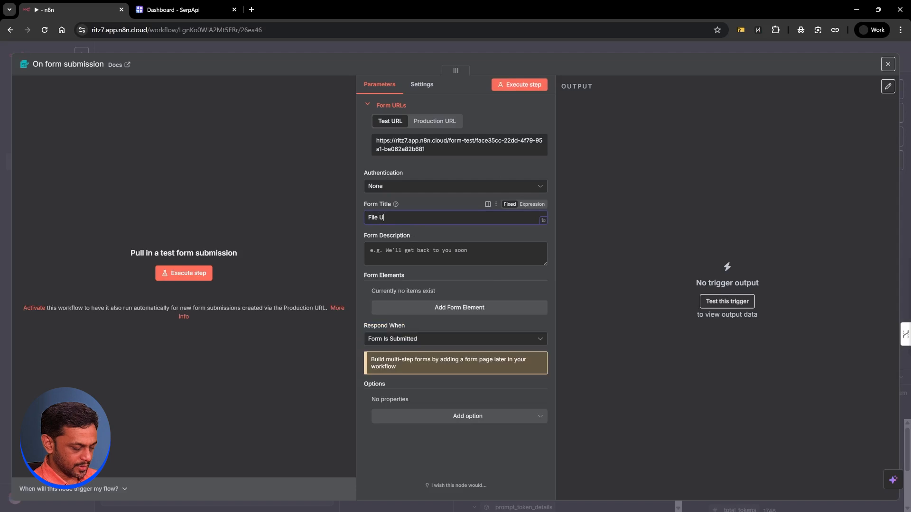
# Step: Add a File-type form field named File and run the trigger to await a test submission
pyautogui.click(422, 309)
pyautogui.write('File')
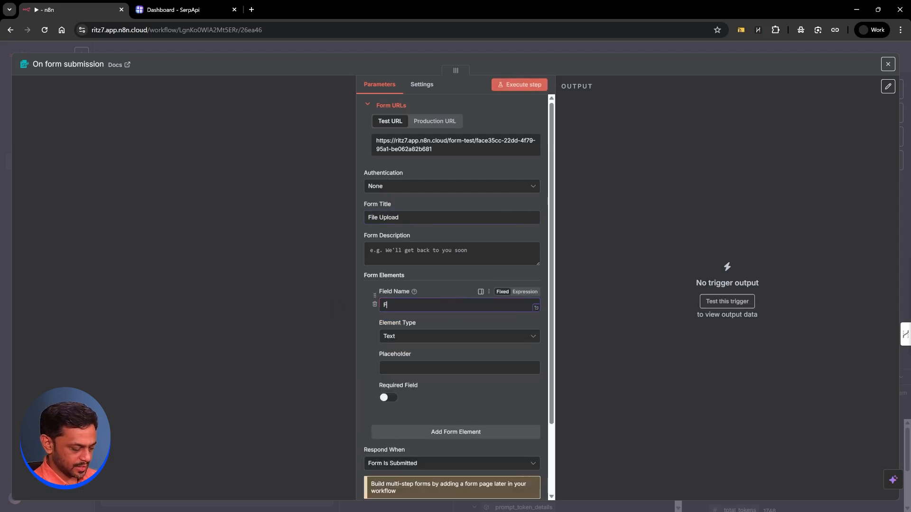
pyautogui.click(393, 338)
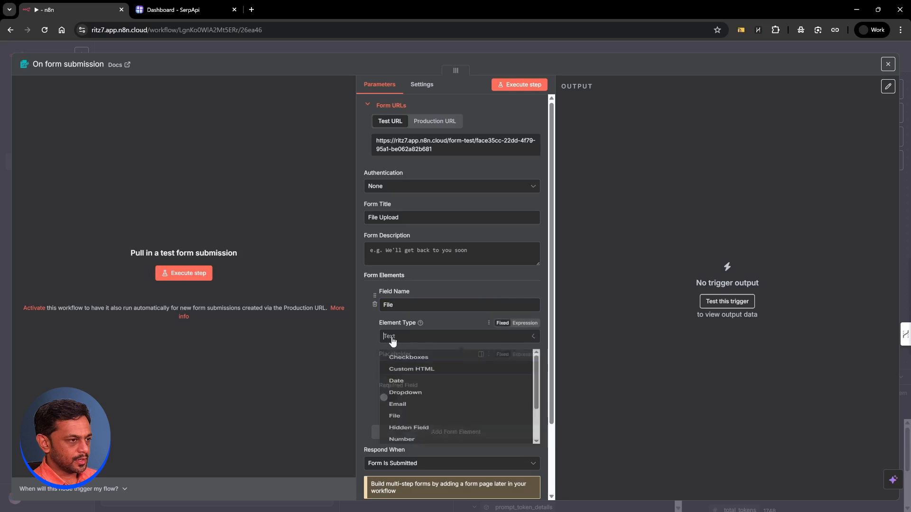
pyautogui.scroll(-2, 398, 393)
pyautogui.click(396, 391)
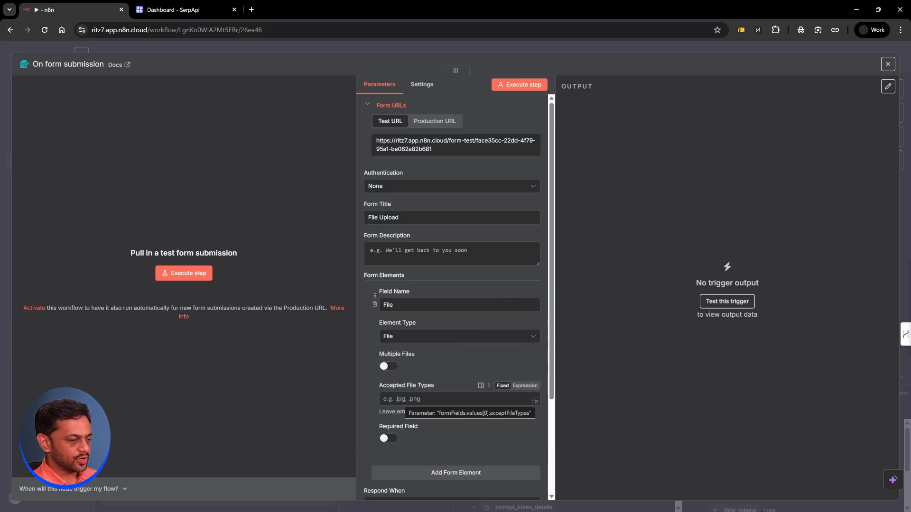
pyautogui.click(517, 85)
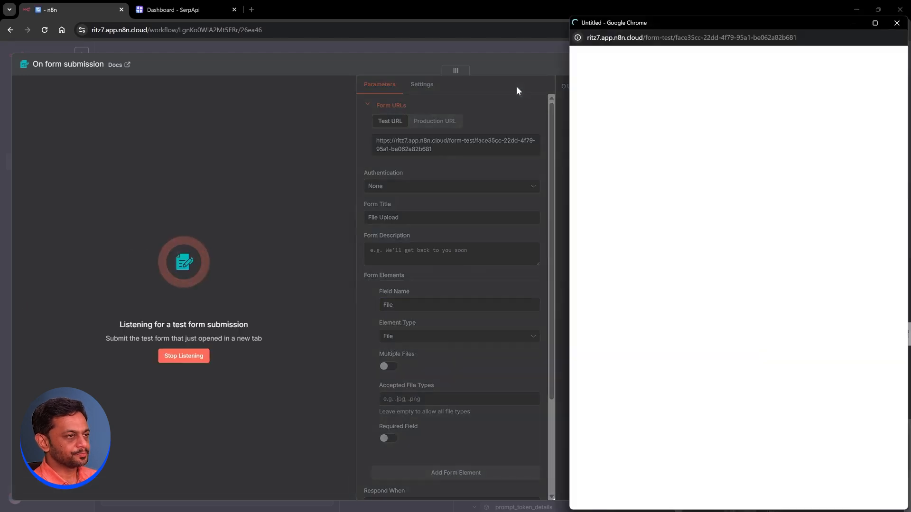
# Step: Submit collegefees (1).pdf through the test form, then return to the canvas
pyautogui.click(671, 149)
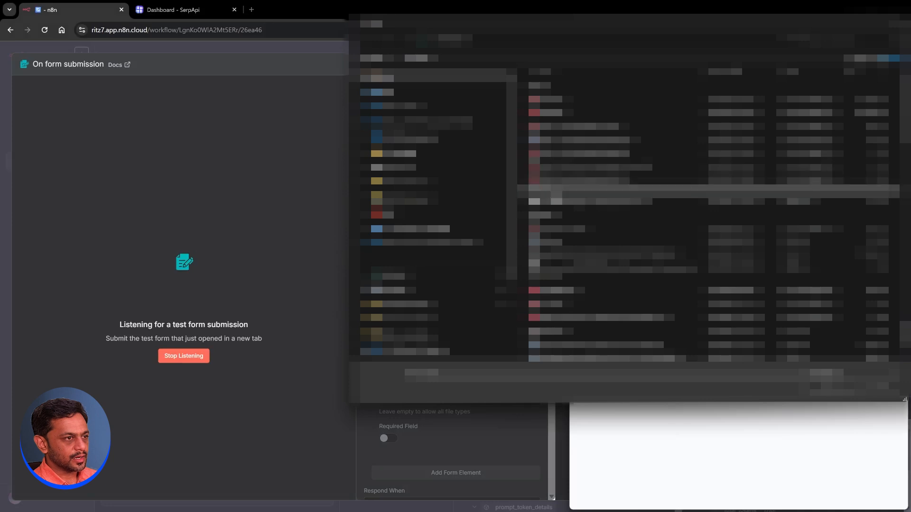
pyautogui.click(556, 230)
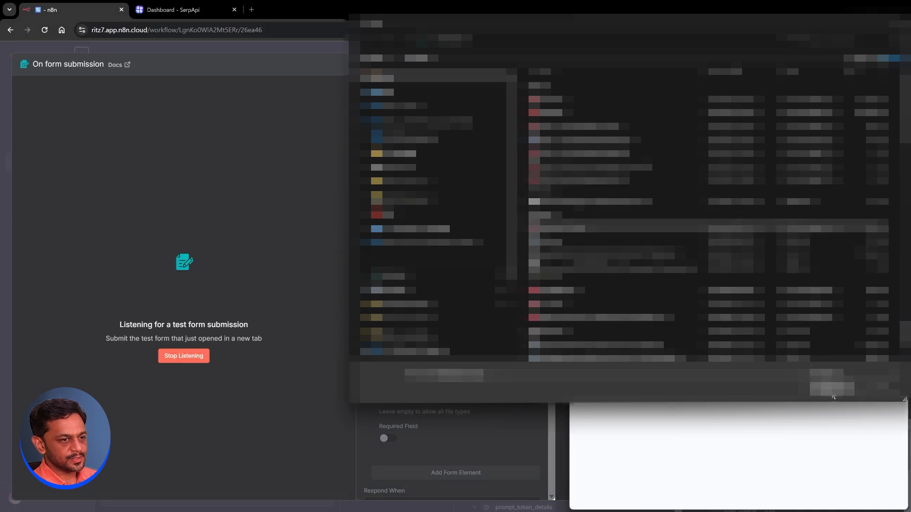
pyautogui.click(832, 390)
pyautogui.click(739, 195)
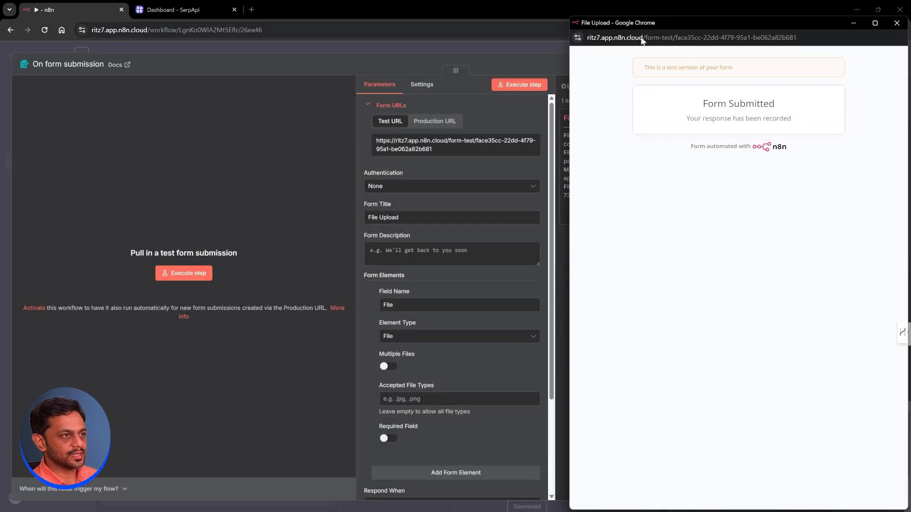
pyautogui.click(898, 23)
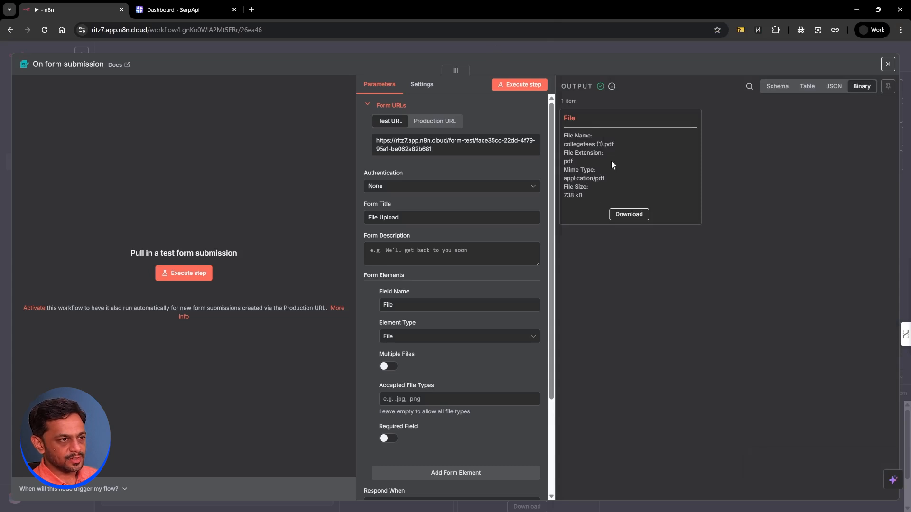
pyautogui.click(498, 48)
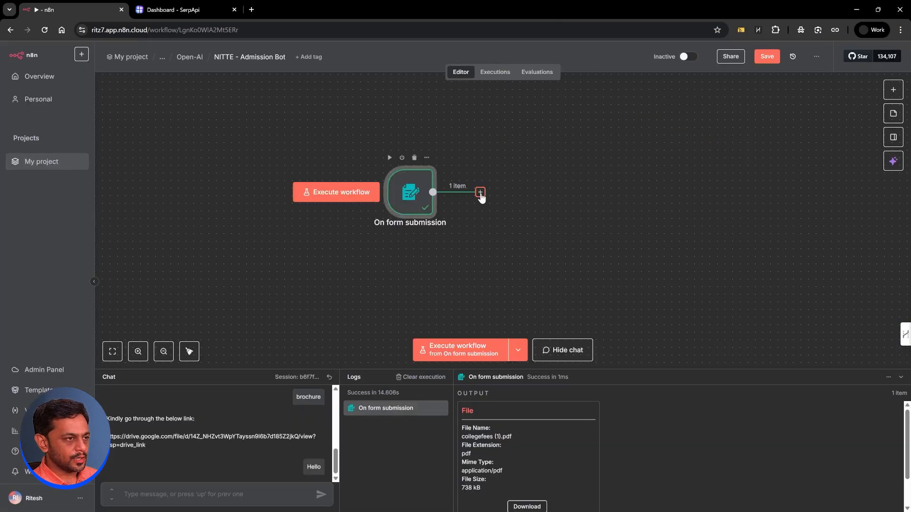
# Step: Add a WhatsApp Upload media node after the form trigger using the ABCD Ritz7 Bot credential
pyautogui.click(481, 193)
pyautogui.write('whats')
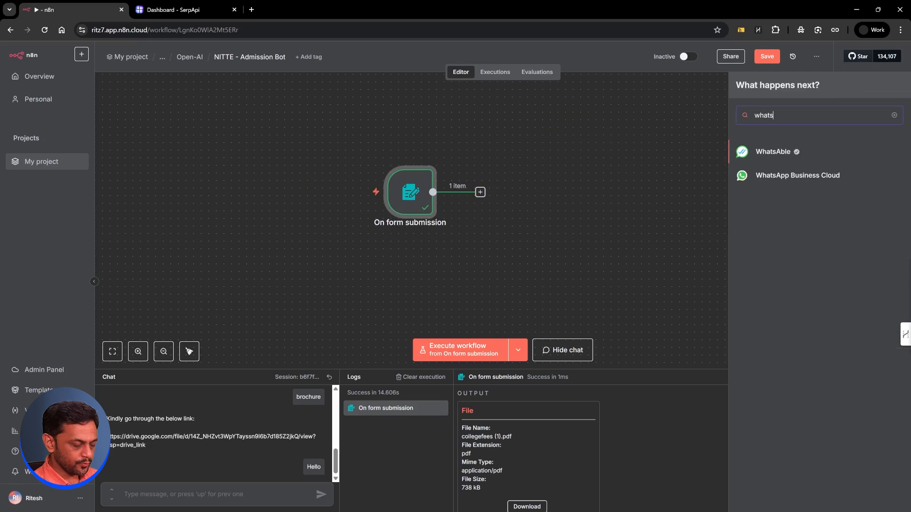
pyautogui.click(784, 174)
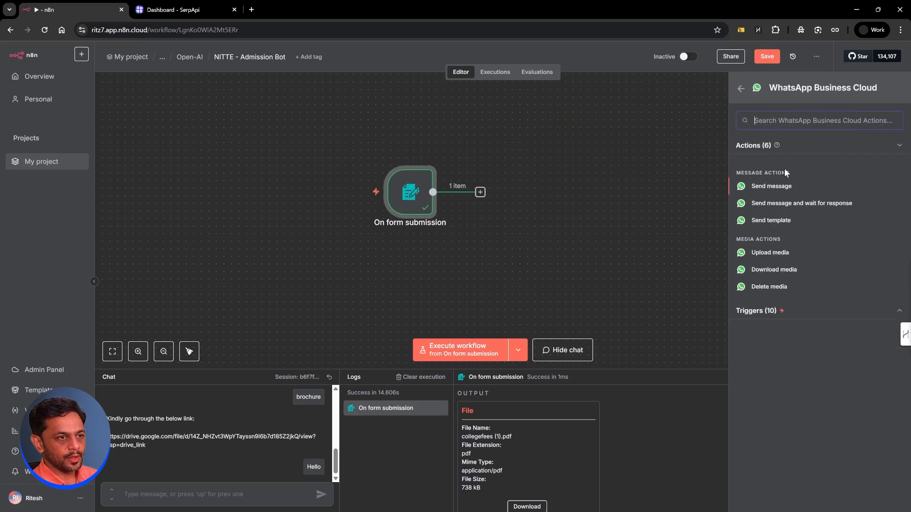
pyautogui.click(778, 249)
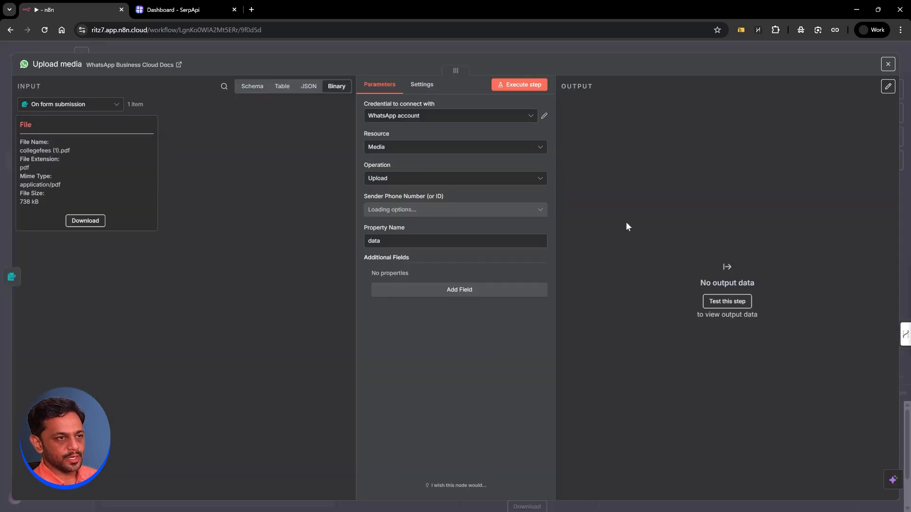
pyautogui.click(396, 118)
pyautogui.click(391, 161)
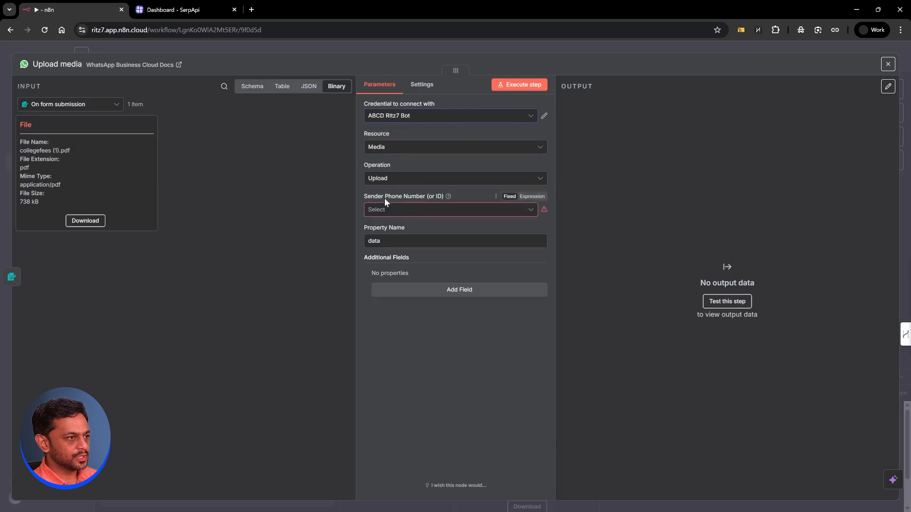
pyautogui.click(392, 213)
pyautogui.click(391, 243)
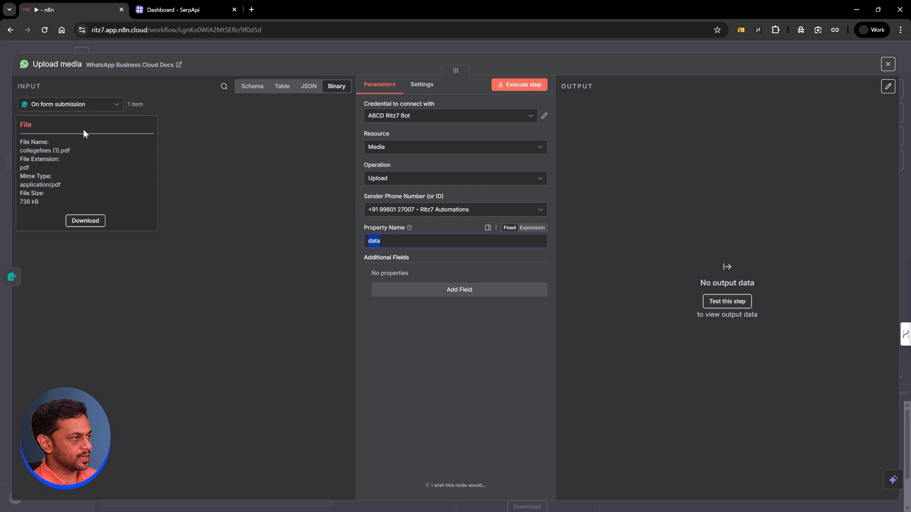
pyautogui.click(515, 88)
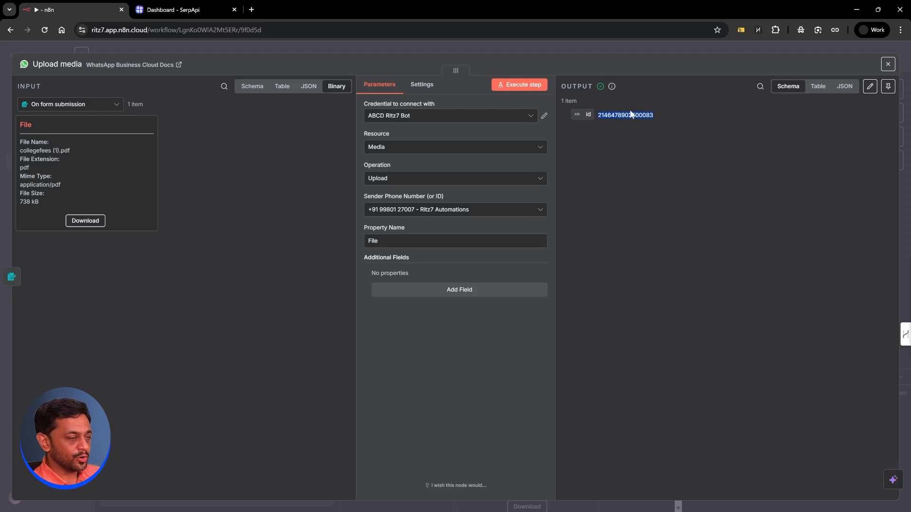
pyautogui.click(611, 50)
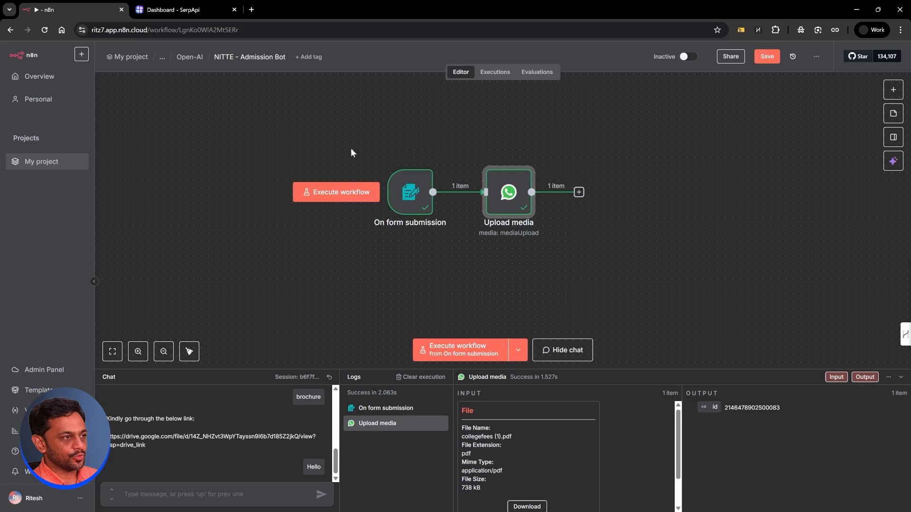
# Step: Delete the form trigger and Upload media test nodes
pyautogui.moveTo(351, 148); pyautogui.dragTo(586, 266)
pyautogui.press('Delete')
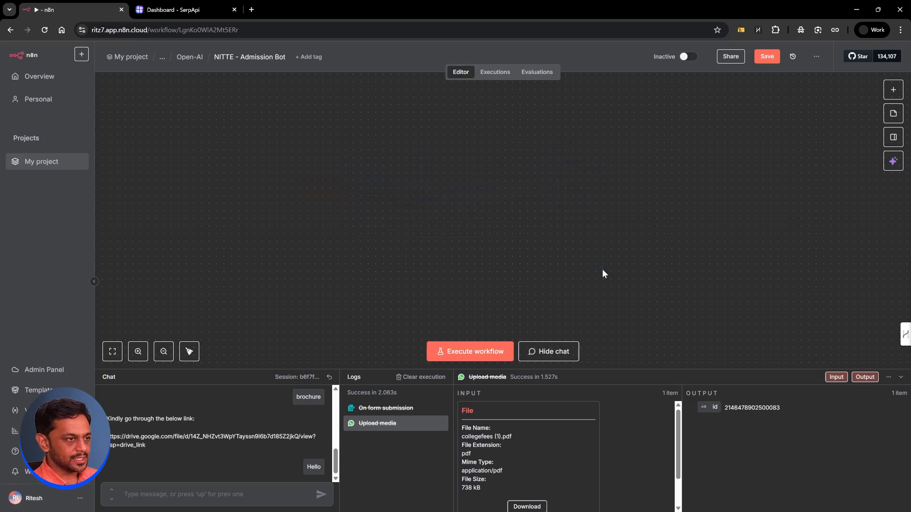
pyautogui.scroll(10, 530, 214)
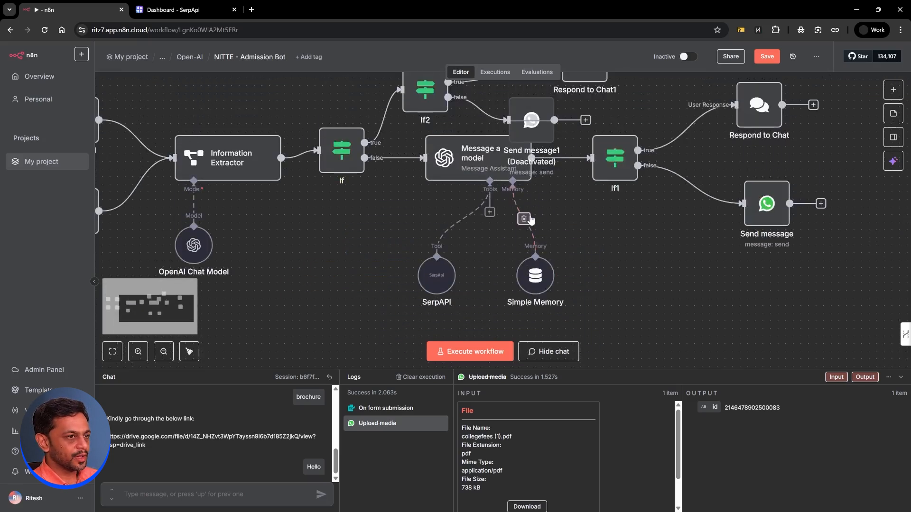
pyautogui.scroll(5, 530, 218)
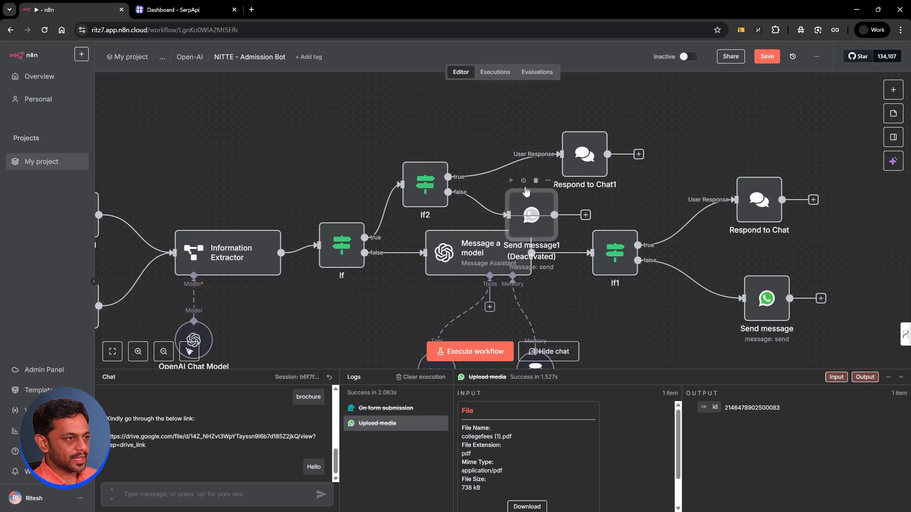
# Step: Reactivate Send message1 and open its settings
pyautogui.click(524, 181)
pyautogui.moveTo(532, 212); pyautogui.dragTo(533, 205)
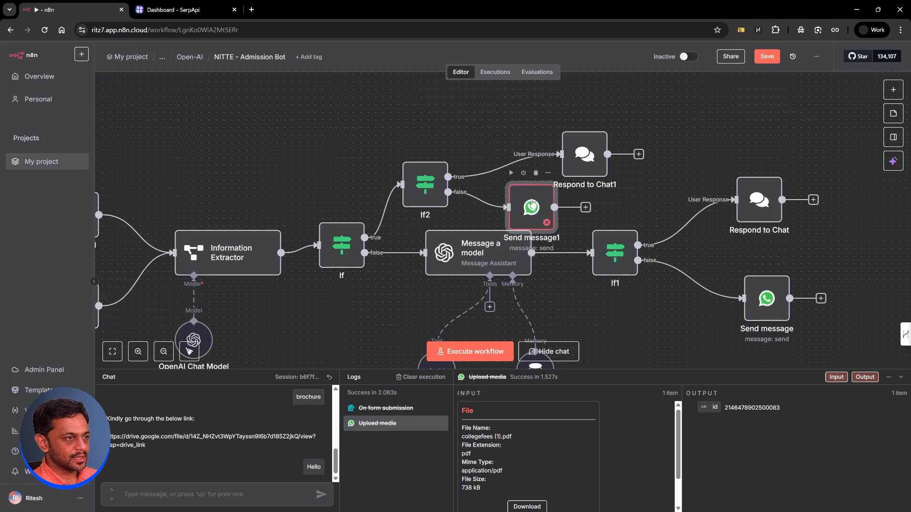
pyautogui.doubleClick(532, 206)
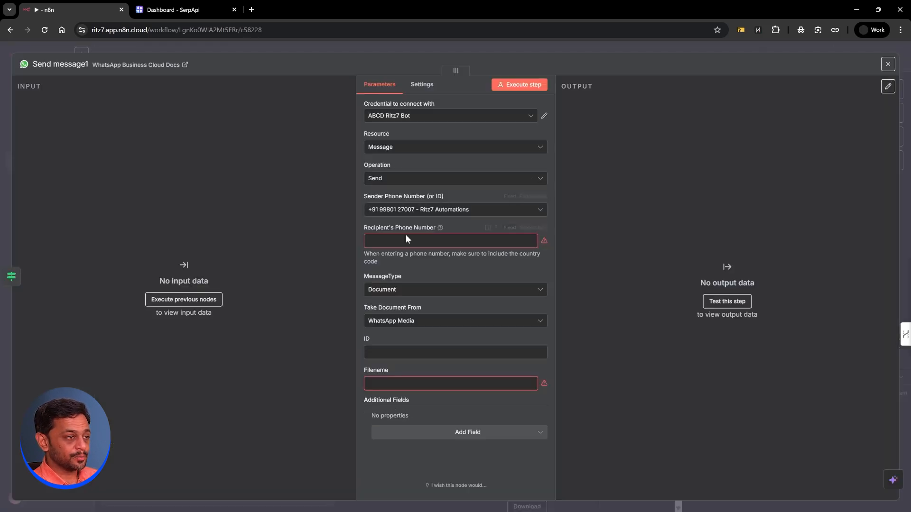
pyautogui.moveTo(544, 241)
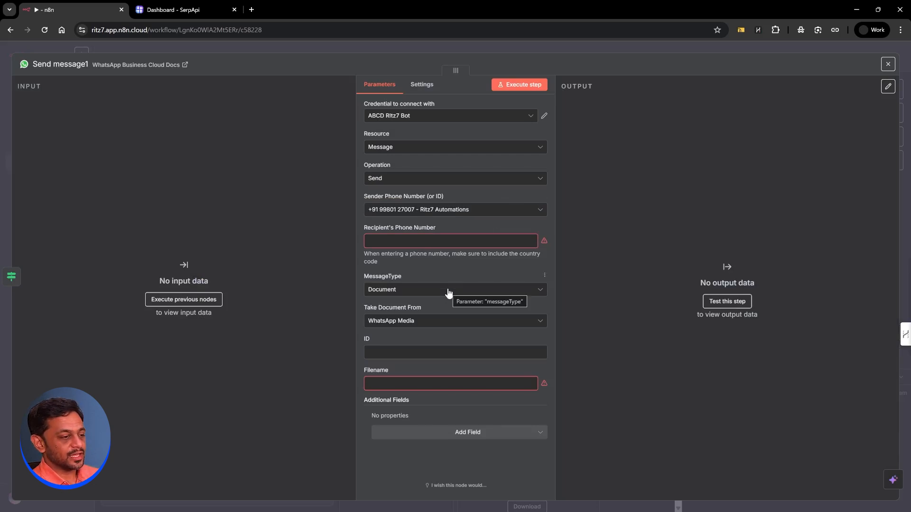
pyautogui.click(426, 352)
pyautogui.hotkey('ctrl', 'v')
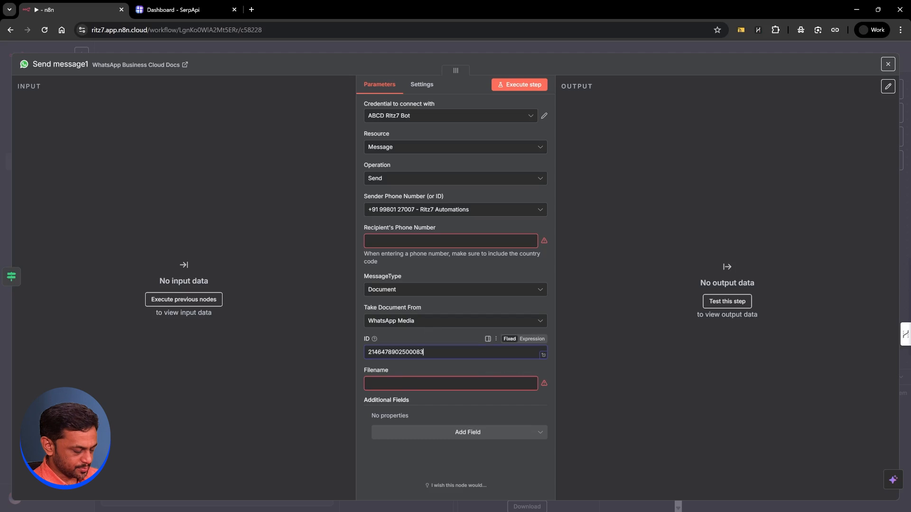
pyautogui.click(379, 384)
pyautogui.write('Brochure')
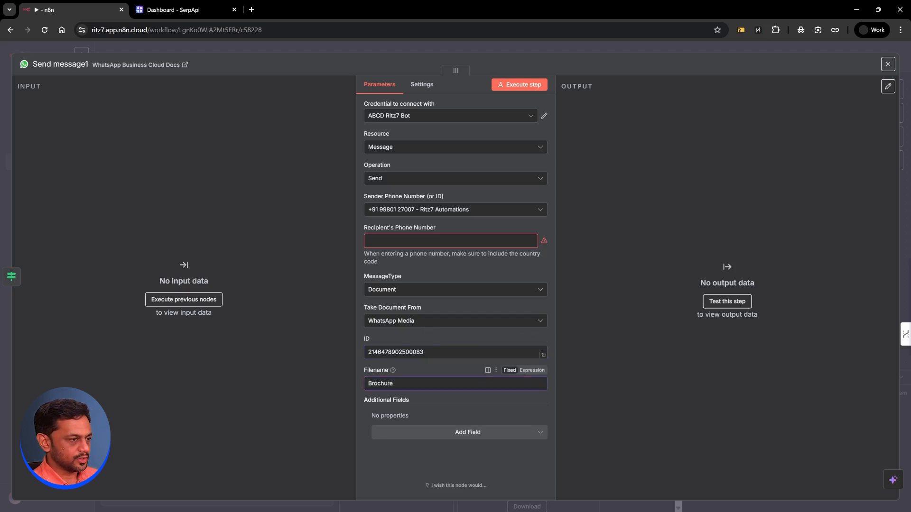
pyautogui.click(419, 369)
# Step: Add the caption 'This is the brochure that you can refer to.'
pyautogui.click(436, 434)
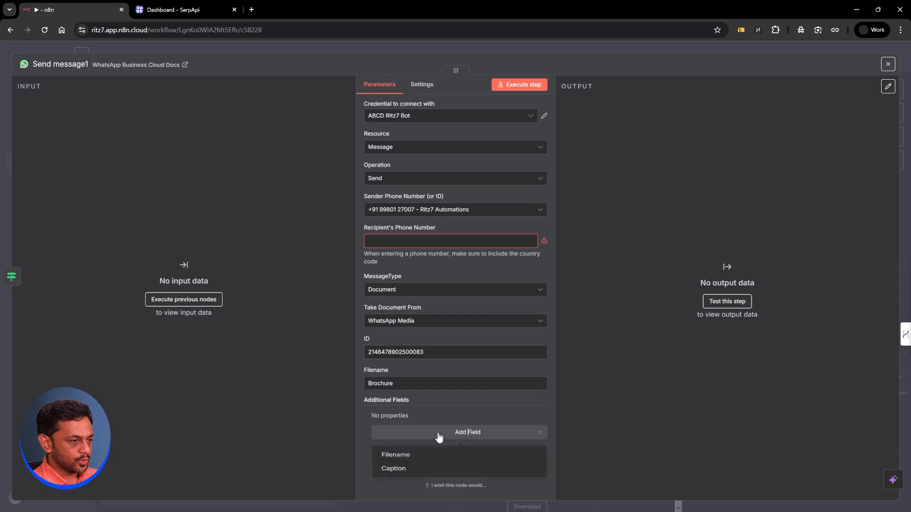
pyautogui.click(399, 473)
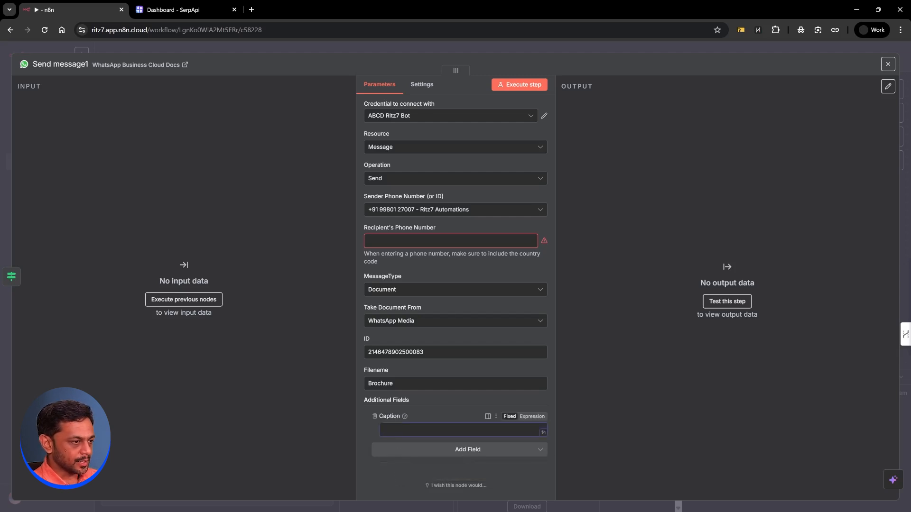
pyautogui.write('Thius')
pyautogui.press('BackSpace')
pyautogui.press('BackSpace')
pyautogui.write('s is ')
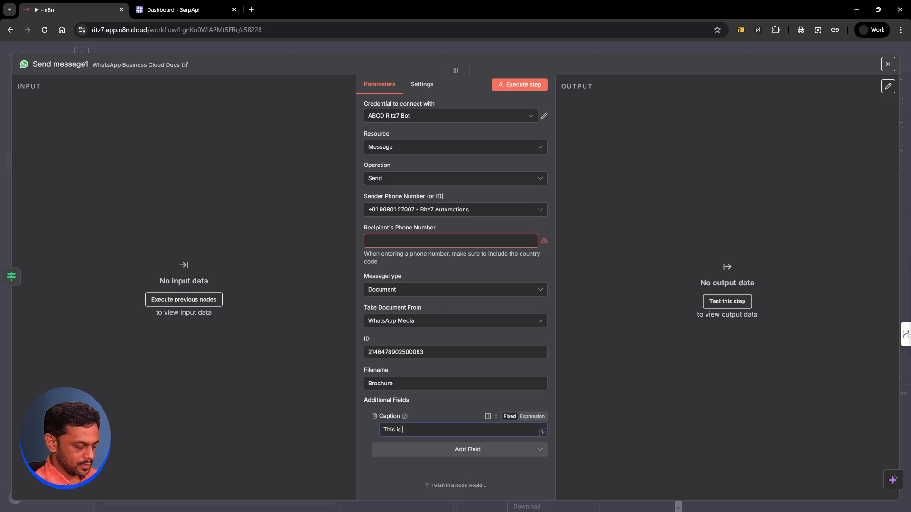
pyautogui.write('the brochure that y')
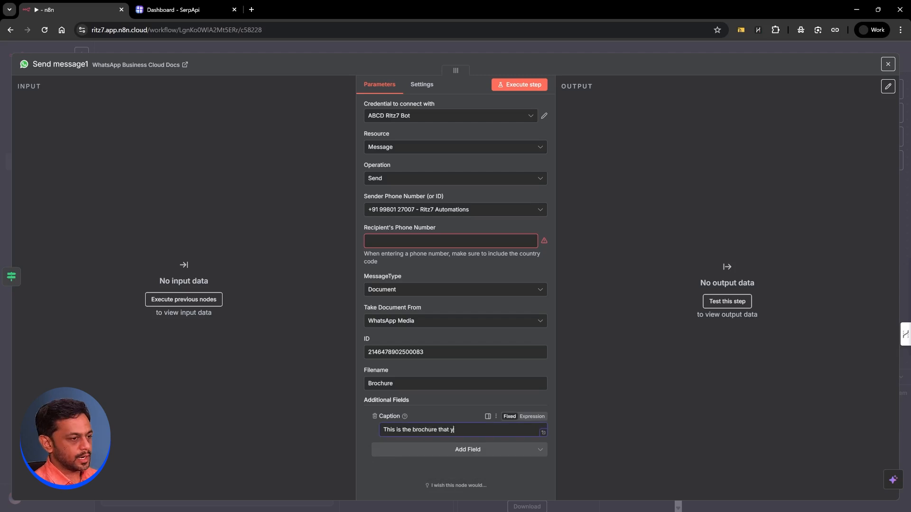
pyautogui.write('ou can refer ro.,')
pyautogui.press('BackSpace')
pyautogui.press('BackSpace')
pyautogui.press('BackSpace')
pyautogui.press('BackSpace')
pyautogui.write('to.')
pyautogui.click(406, 241)
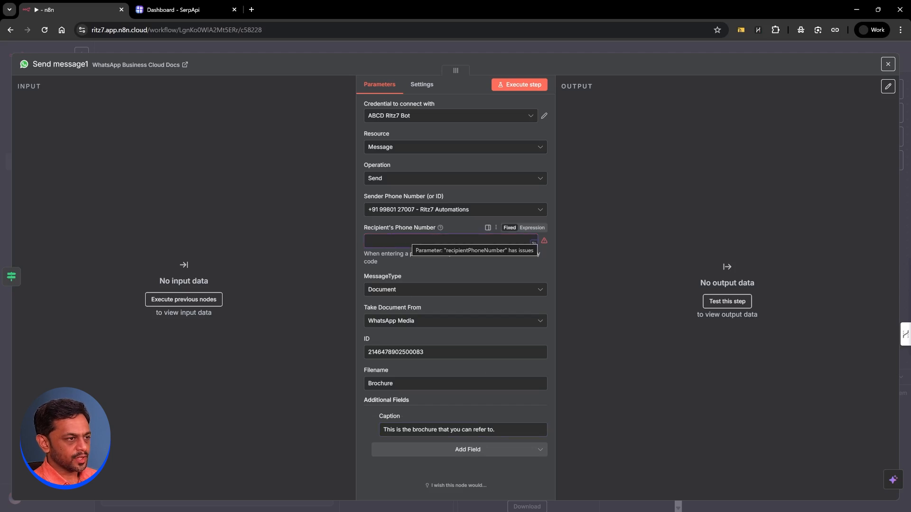
pyautogui.click(351, 46)
pyautogui.hscroll(-5, 202, 303)
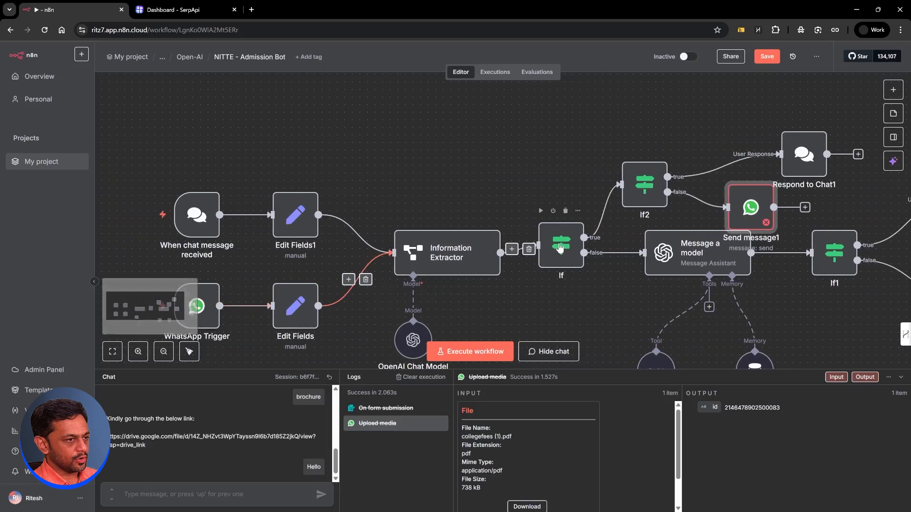
# Step: Copy the Send message node's recipient phone number expression, then save the workflow
pyautogui.hscroll(4, 827, 252)
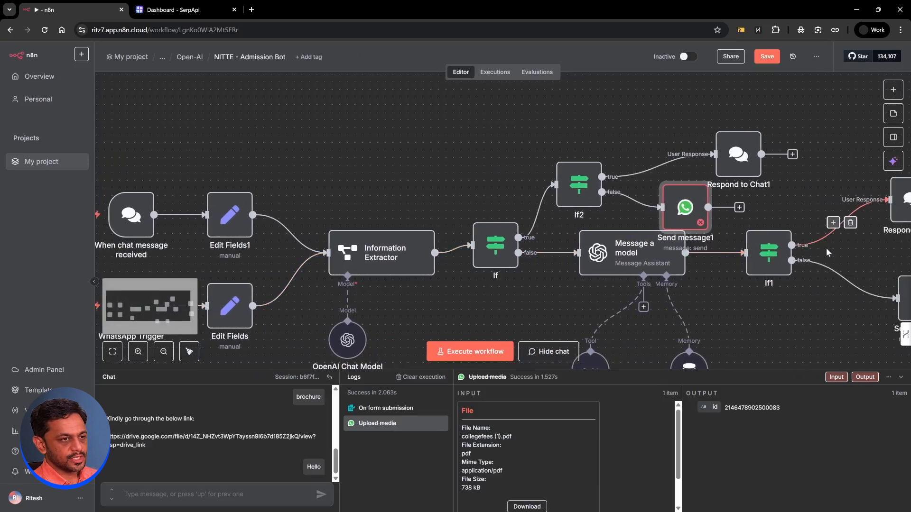
pyautogui.doubleClick(816, 298)
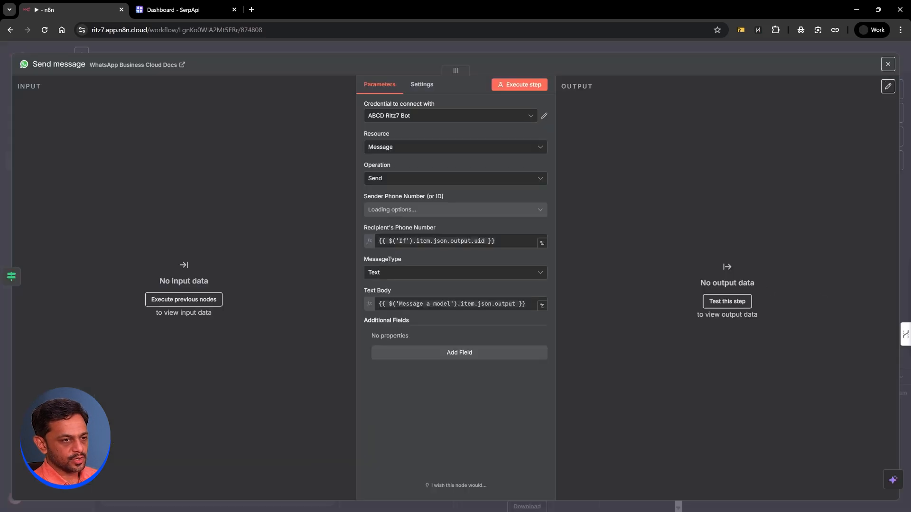
pyautogui.moveTo(496, 241); pyautogui.dragTo(357, 241)
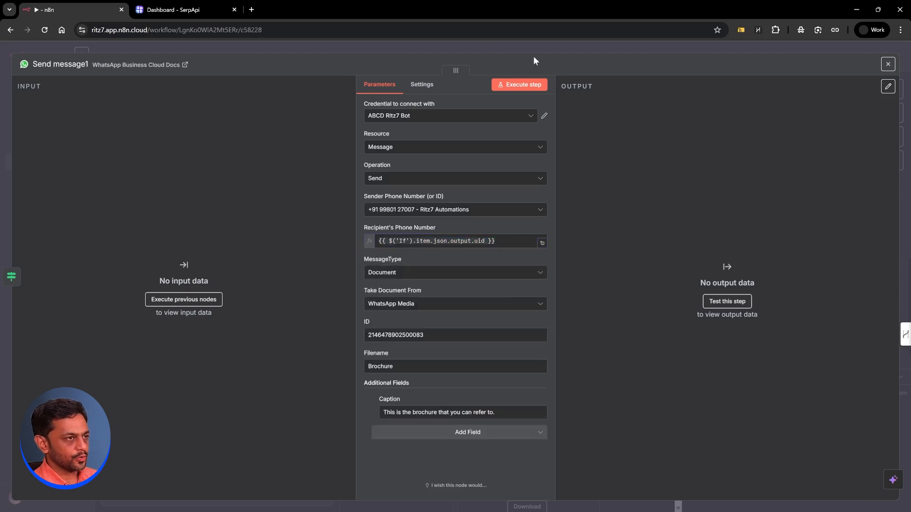
pyautogui.click(534, 47)
pyautogui.click(761, 58)
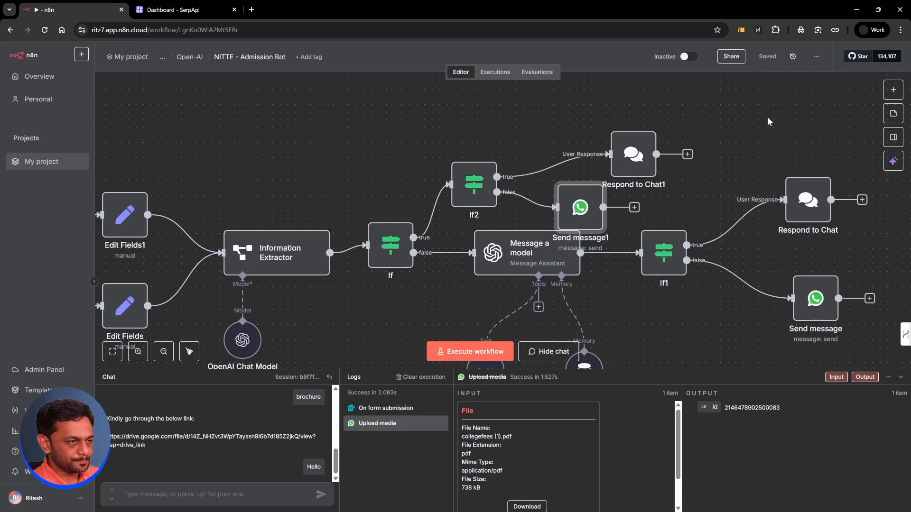
# Step: Tidy up the NITTE - Admission Bot node layout, save the workflow, and reload the page
pyautogui.click(190, 352)
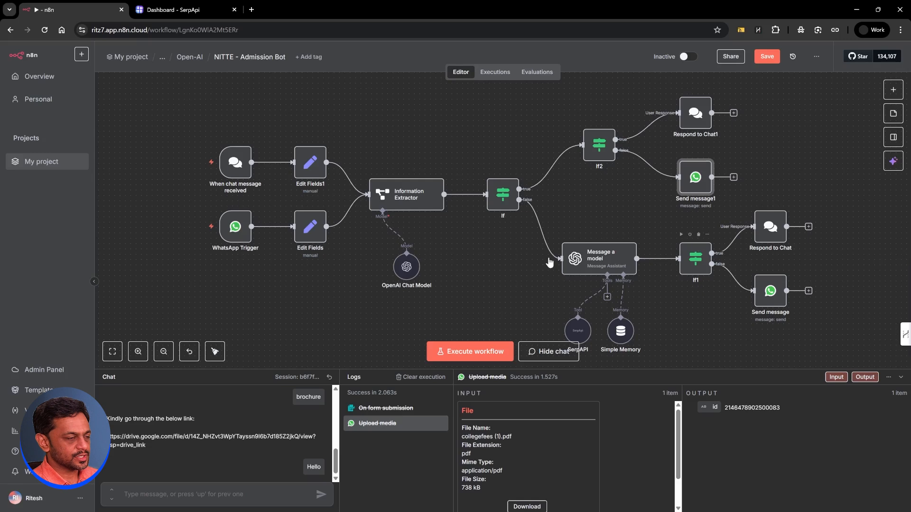
pyautogui.scroll(-1, 512, 268)
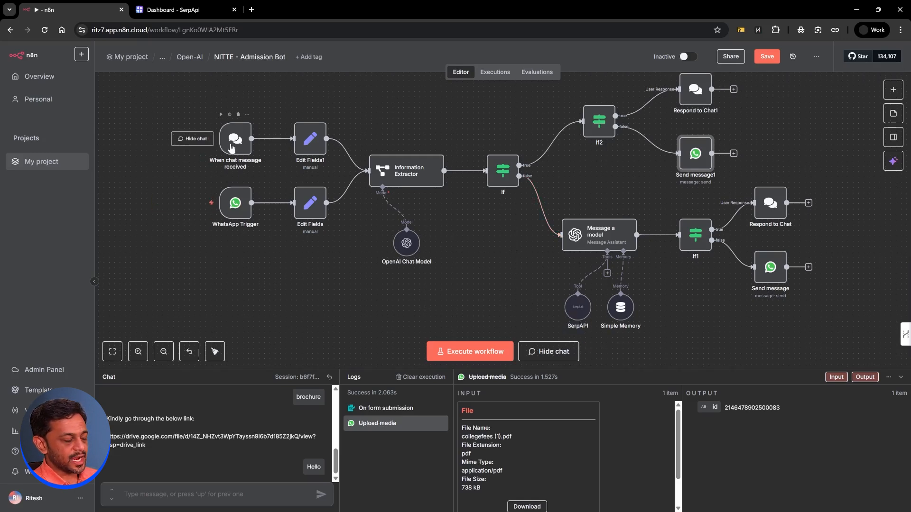
pyautogui.moveTo(239, 212)
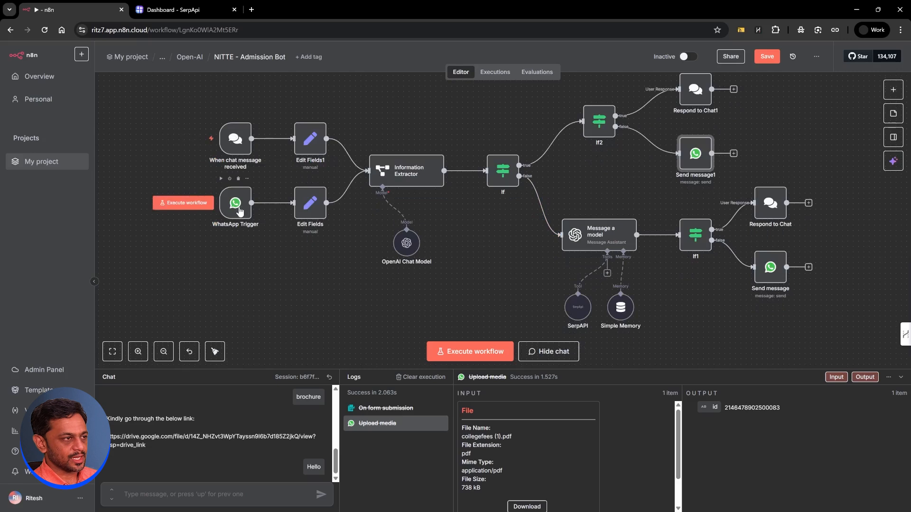
pyautogui.click(763, 60)
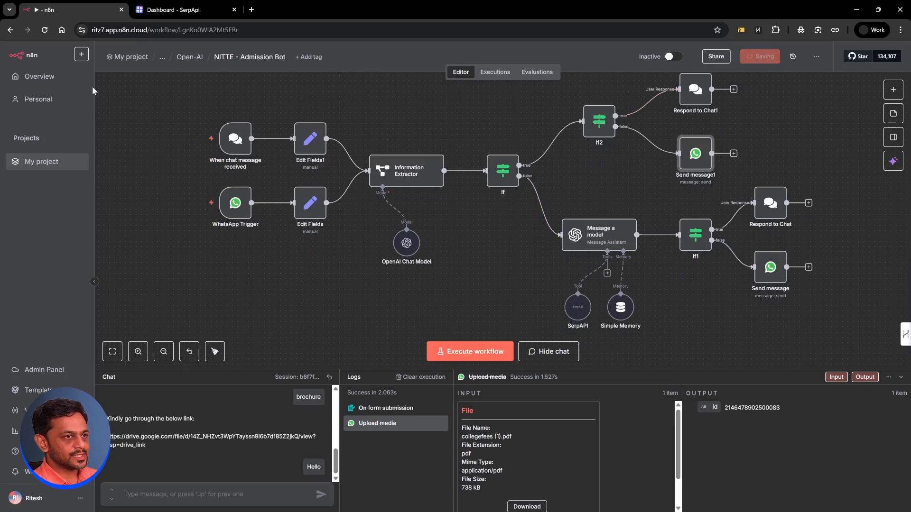
pyautogui.click(44, 30)
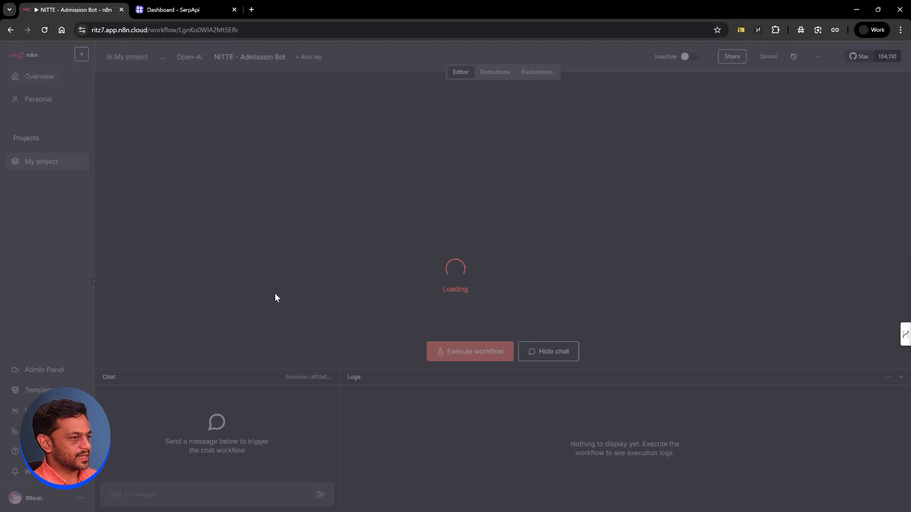
# Step: Send 'Hello' in the fresh test chat to trigger a workflow run
pyautogui.write('Hello')
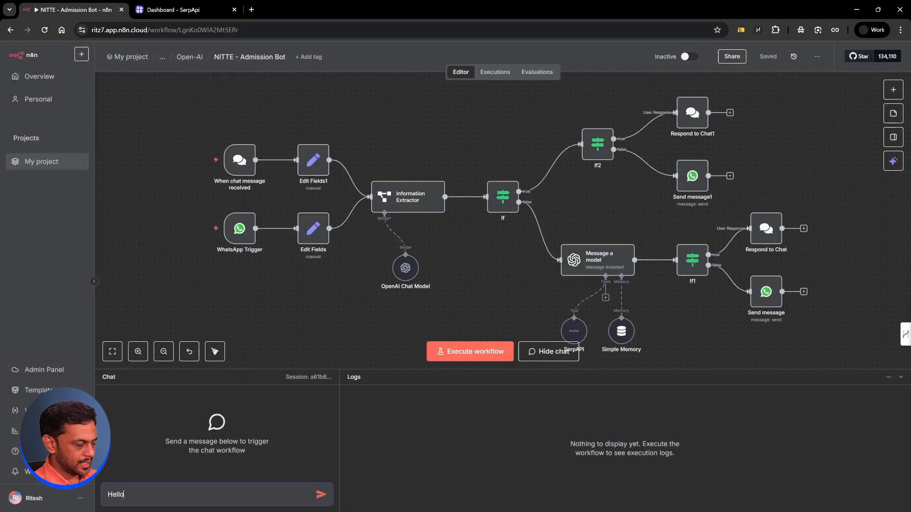
pyautogui.press('Return')
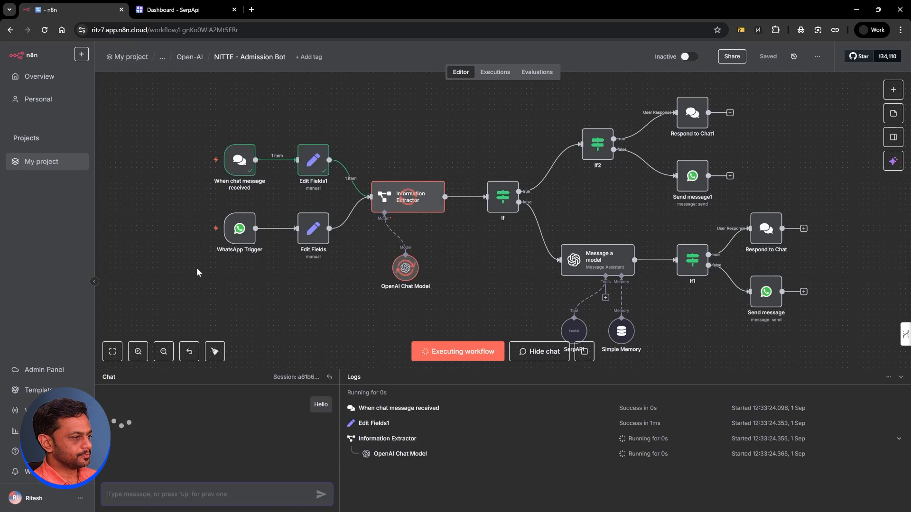
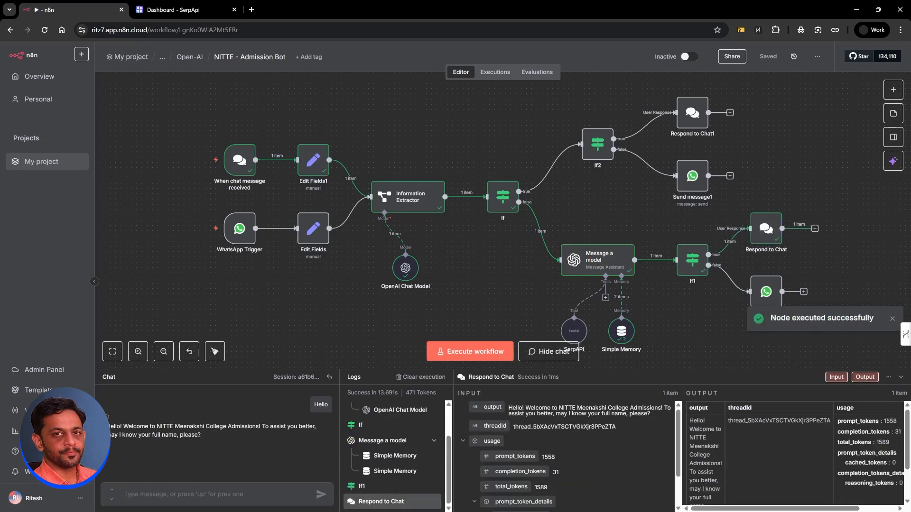
# Step: Answer the n8n test chat bot with the user's full name, e-mail, contact number and 'Offline'
pyautogui.write('Ritesh')
pyautogui.press('Return')
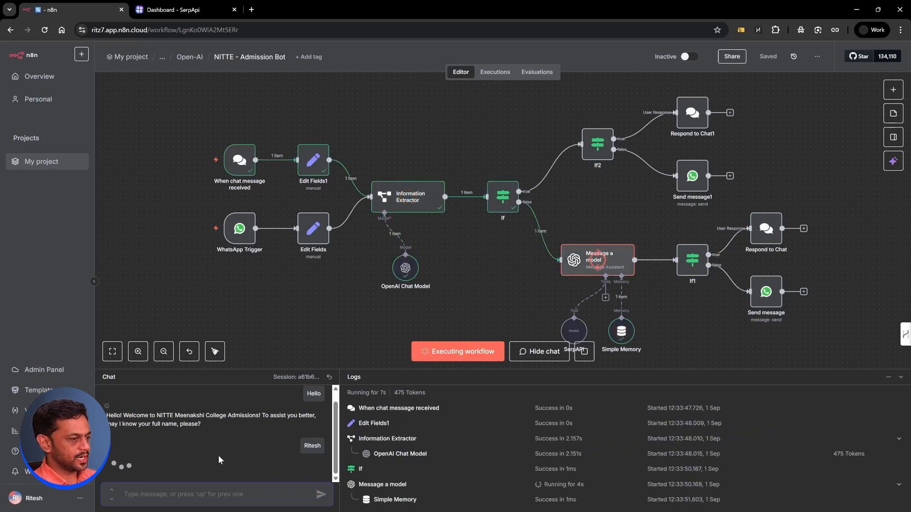
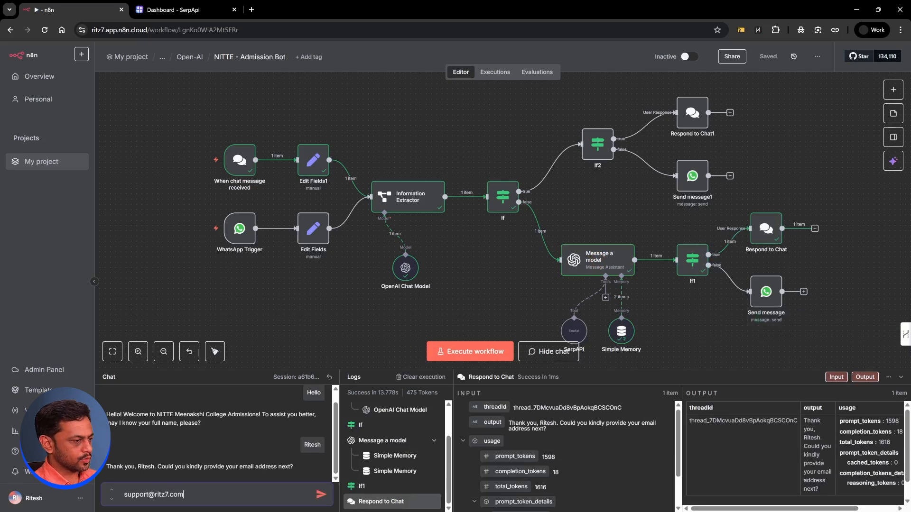
pyautogui.press('Return')
pyautogui.press('Return')
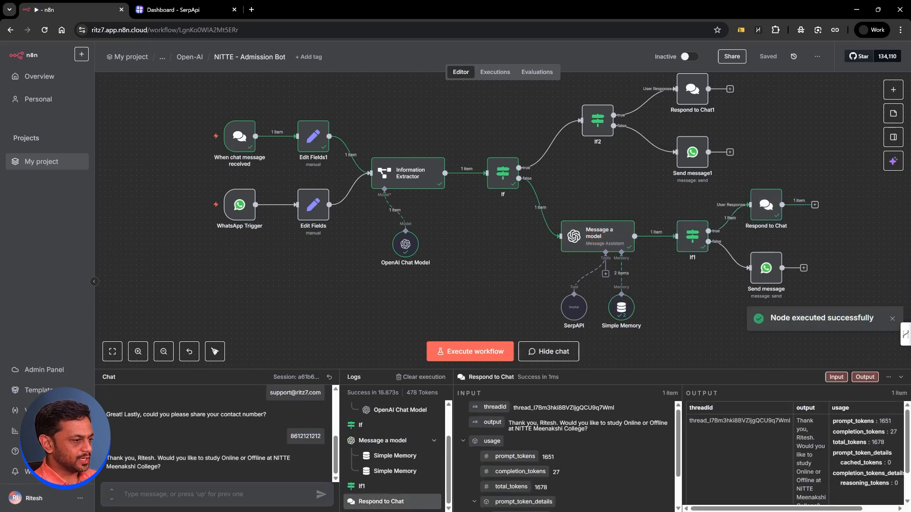
pyautogui.write('Offline')
pyautogui.press('Return')
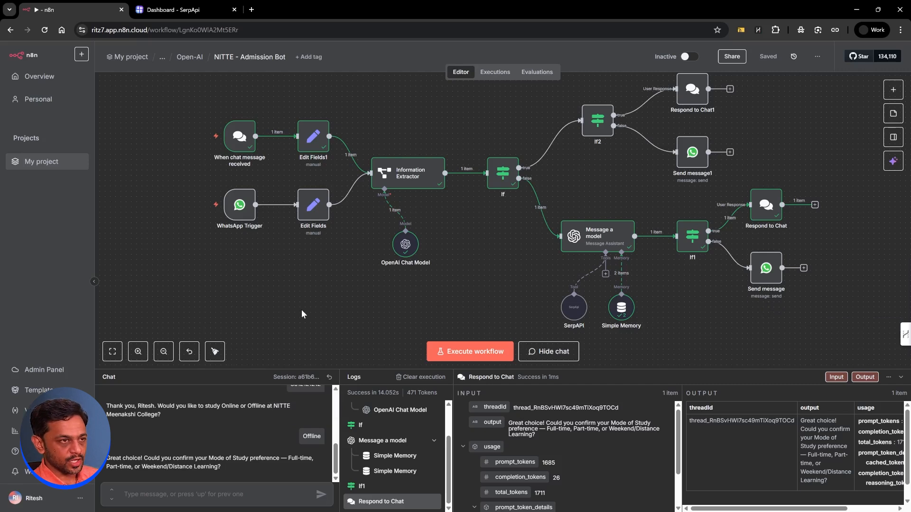
pyautogui.moveTo(198, 208)
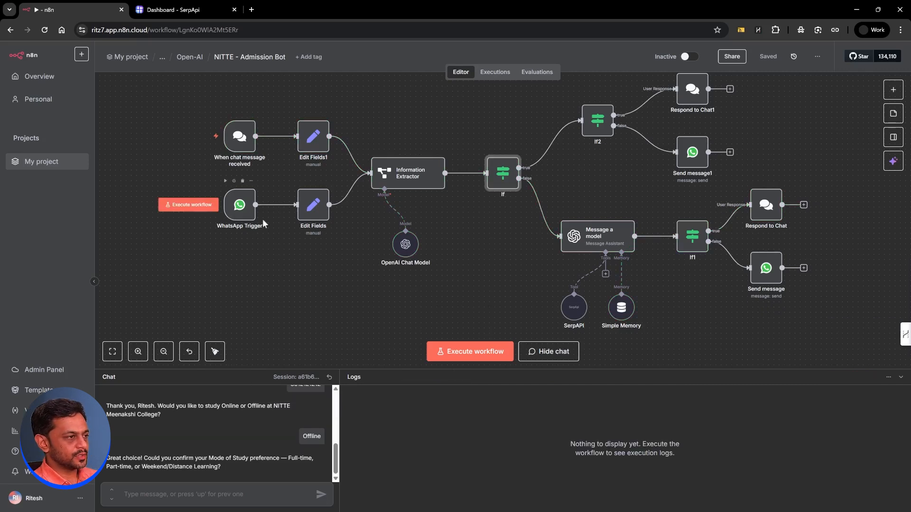
# Step: Execute the workflow from the WhatsApp Trigger and send 'Hello' to the bot from WhatsApp
pyautogui.click(185, 206)
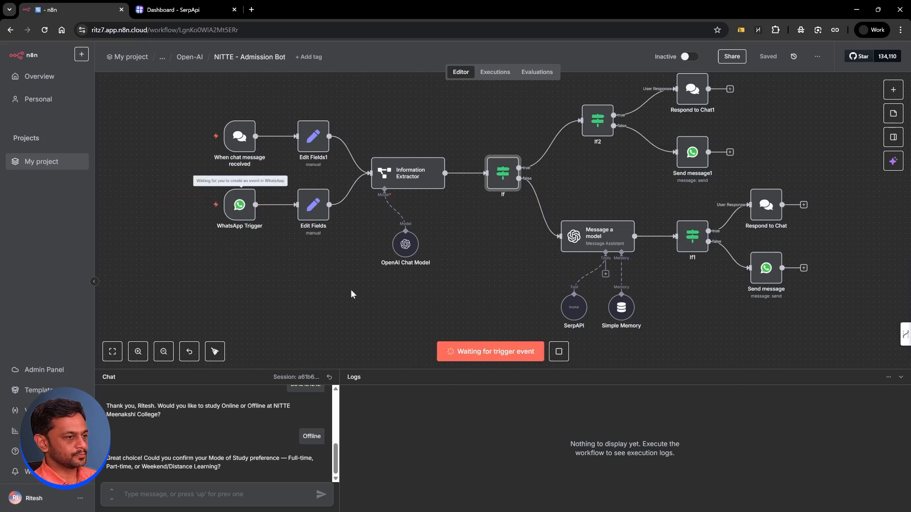
pyautogui.hotkey('alt', 'Tab')
pyautogui.write('Hello')
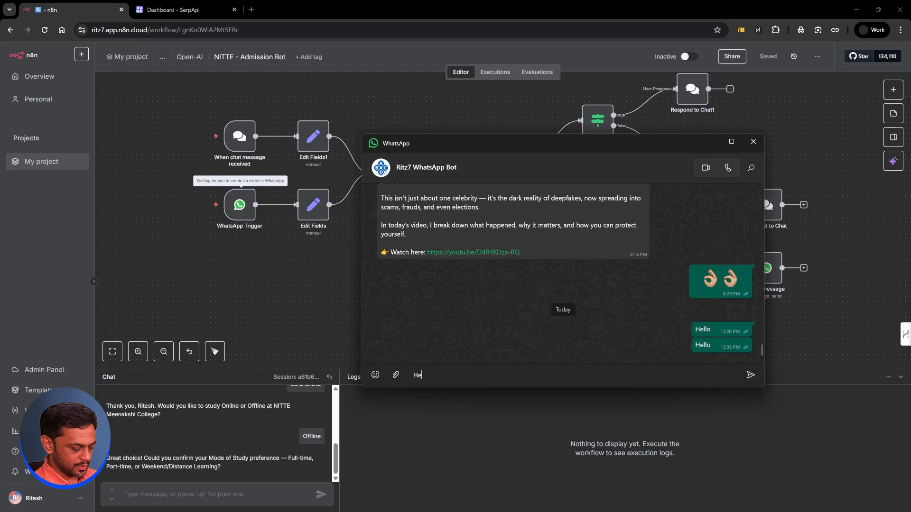
pyautogui.press('Return')
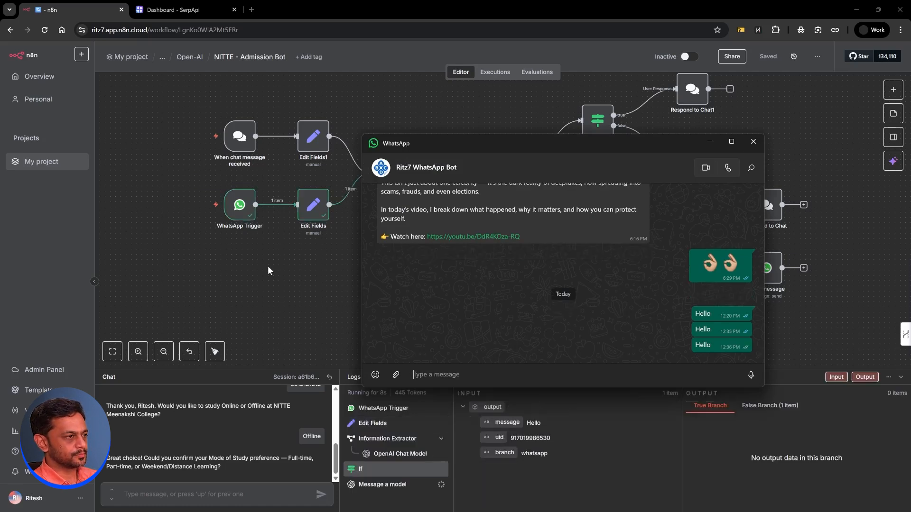
pyautogui.hotkey('alt', 'Tab')
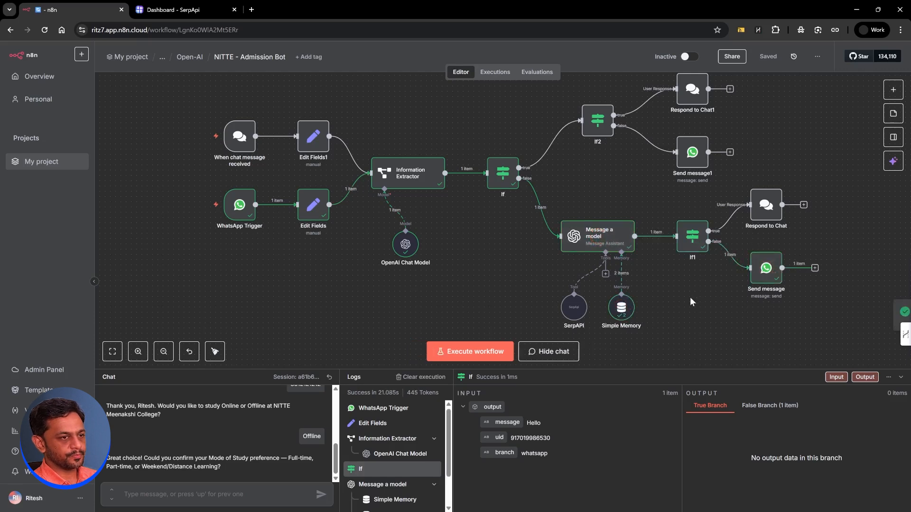
# Step: Reply to the bot's welcome message in WhatsApp with the user's name
pyautogui.hotkey('alt', 'Tab')
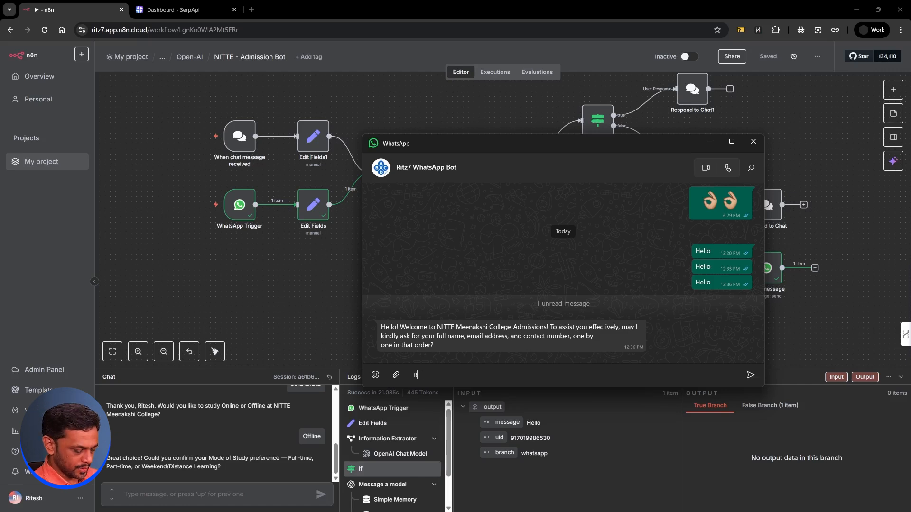
pyautogui.write("I',m")
pyautogui.write('m Ritesh')
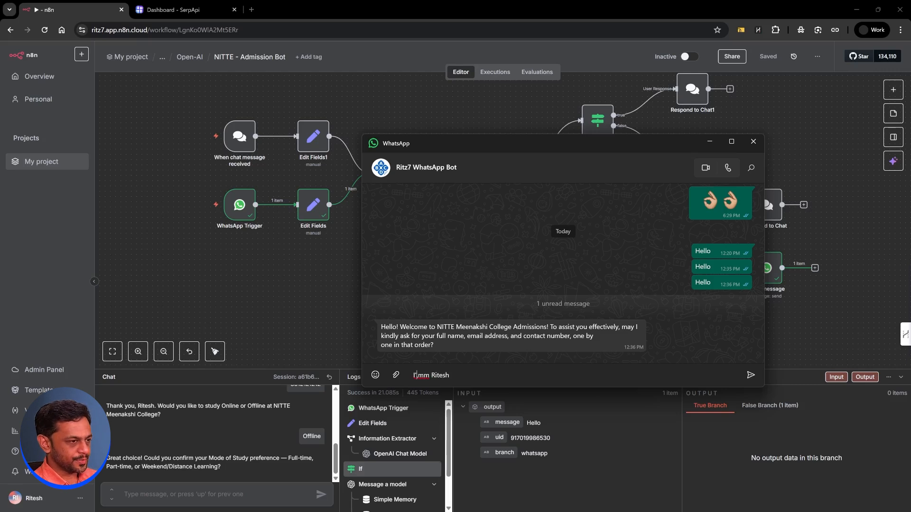
pyautogui.press('BackSpace')
pyautogui.press('BackSpace')
pyautogui.press('Return')
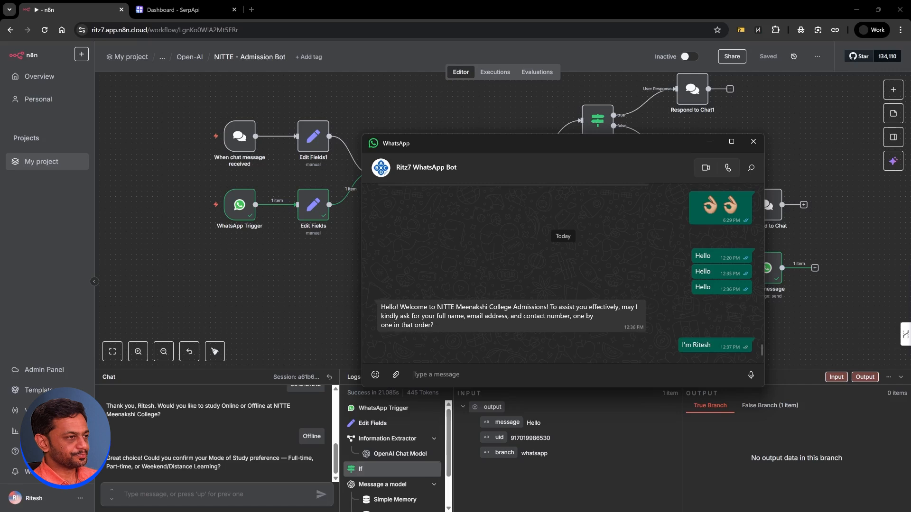
# Step: Switch the NITTE - Admission Bot workflow to Active and dismiss the activation notices
pyautogui.click(344, 282)
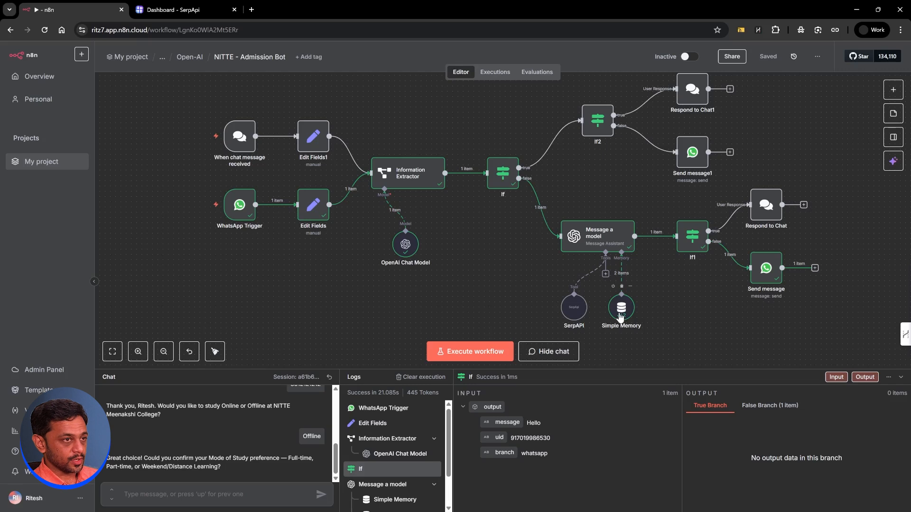
pyautogui.hotkey('alt', 'Tab')
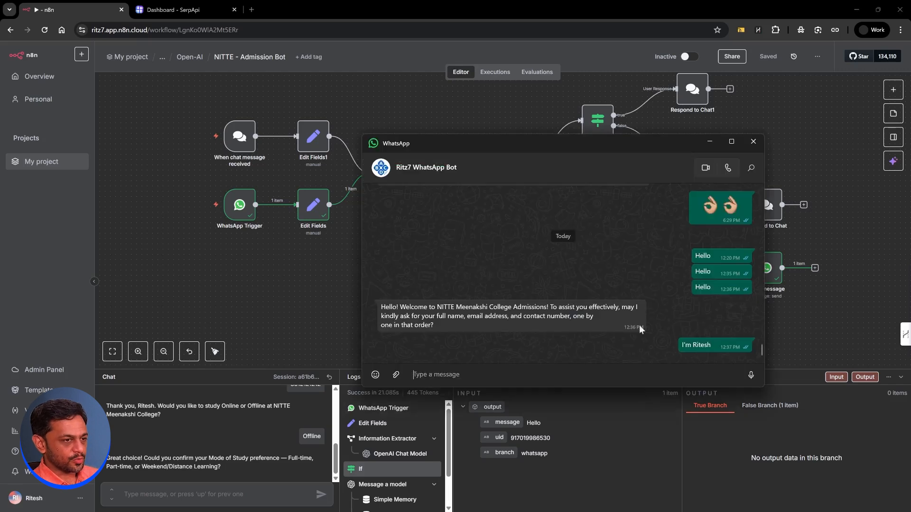
pyautogui.hotkey('alt', 'Tab')
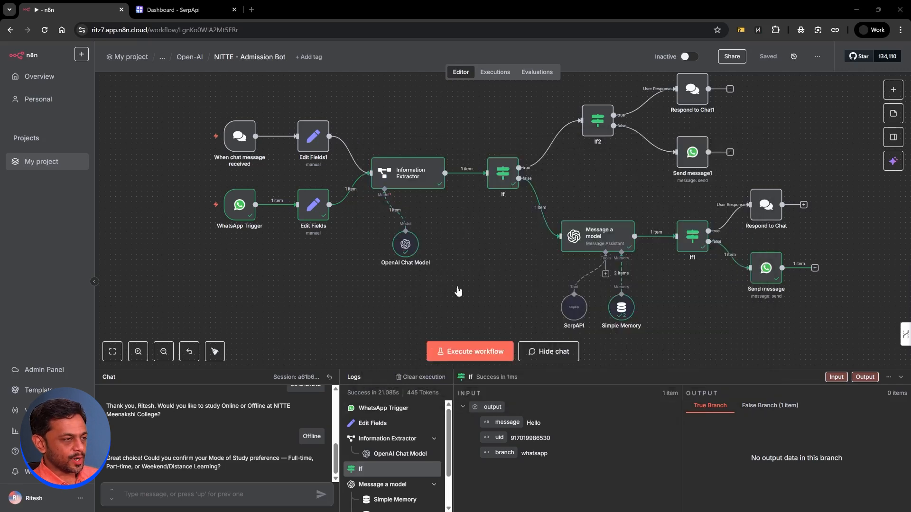
pyautogui.click(691, 57)
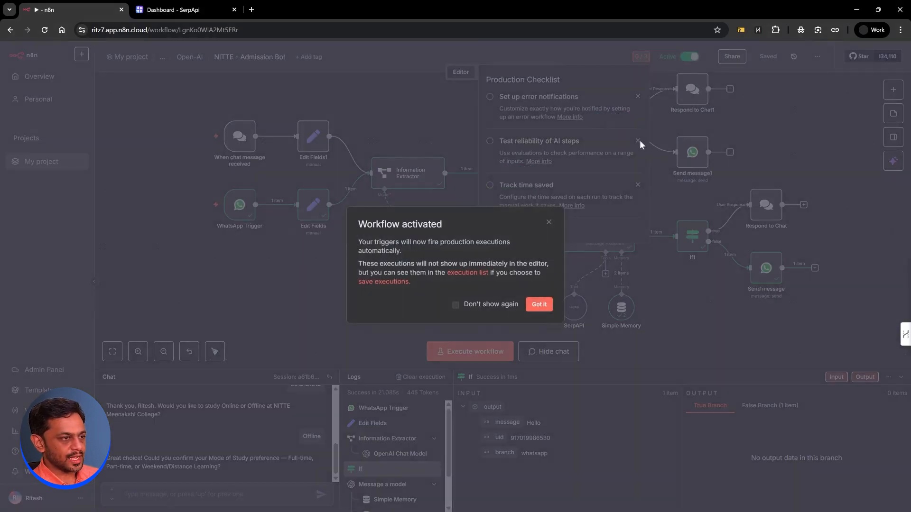
pyautogui.click(537, 305)
pyautogui.click(531, 288)
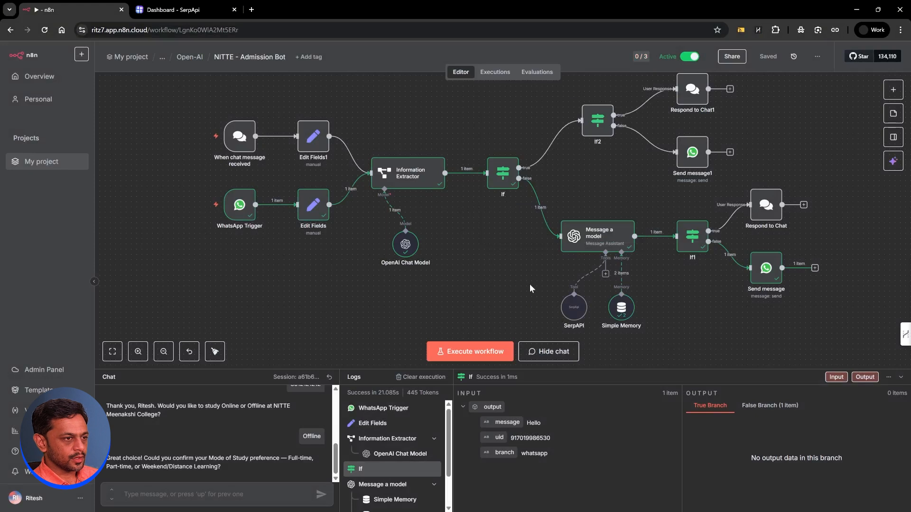
# Step: Send 'Hello' to the now-active WhatsApp bot and reply with the user's name
pyautogui.hotkey('alt', 'Tab')
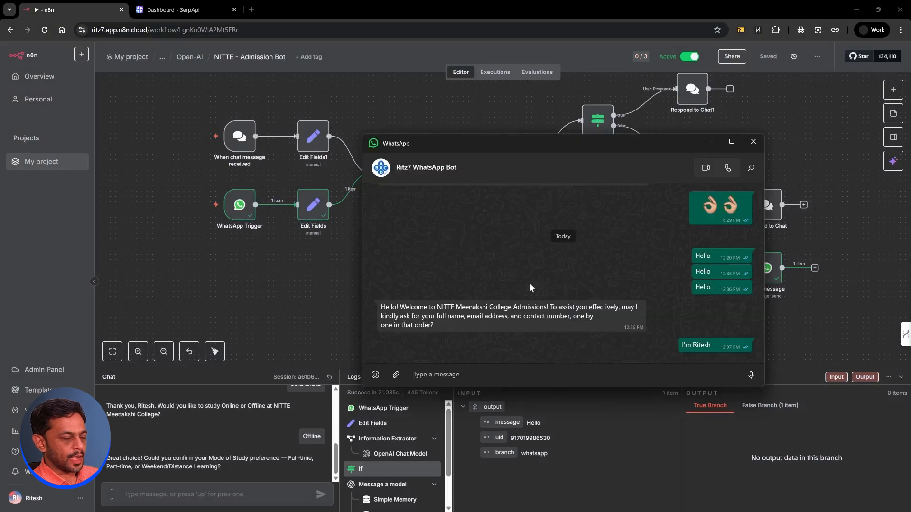
pyautogui.write('Hello')
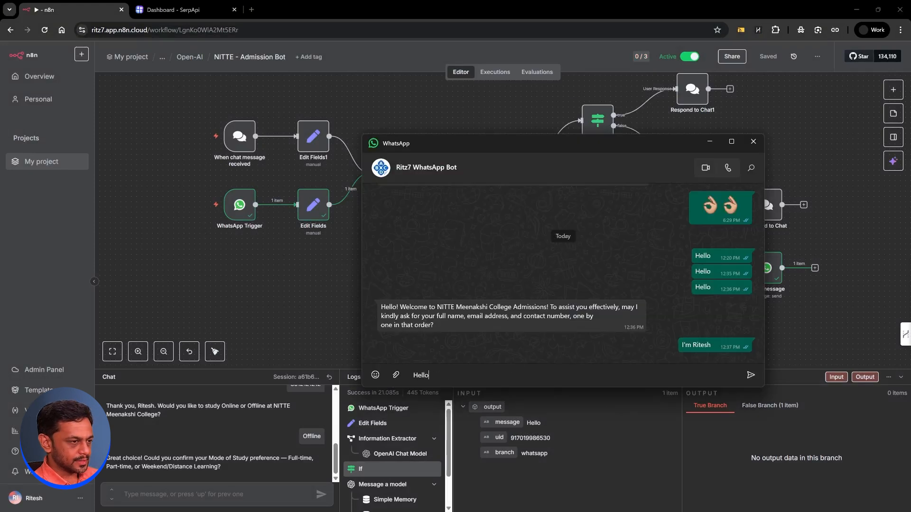
pyautogui.press('Return')
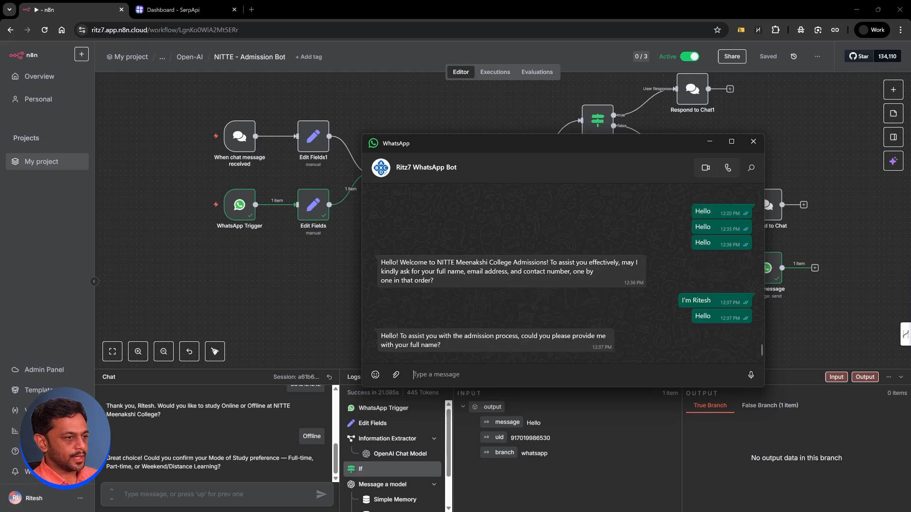
pyautogui.write('Ritesh')
pyautogui.press('Return')
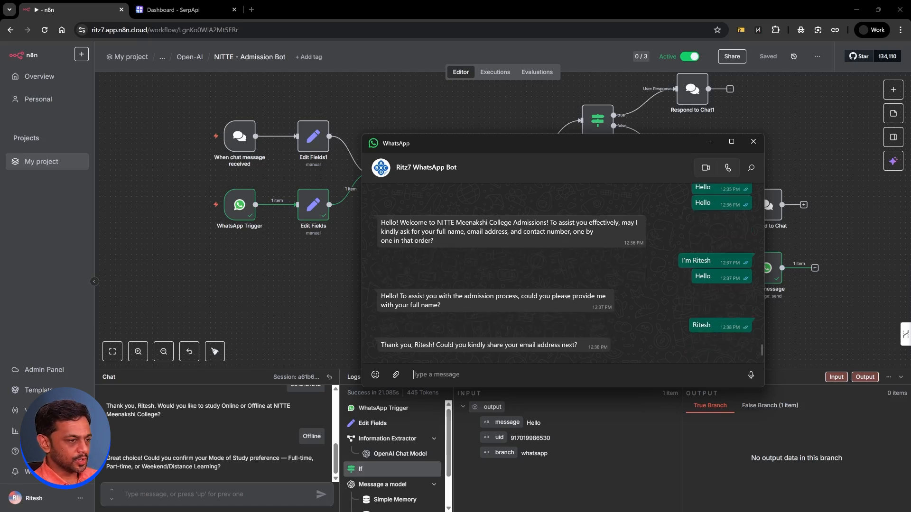
# Step: Send the bot the user's e-mail and contact number, then choose 'Online' study mode
pyautogui.press('Return')
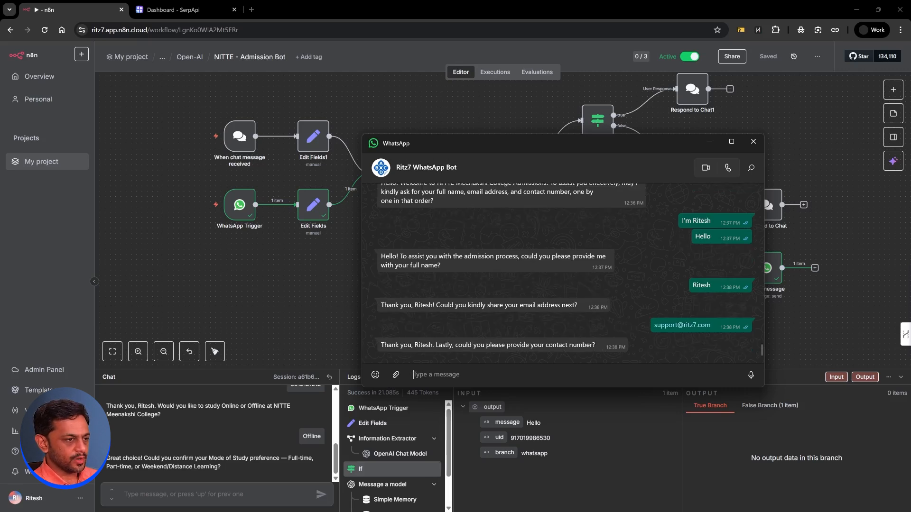
pyautogui.write('98765432')
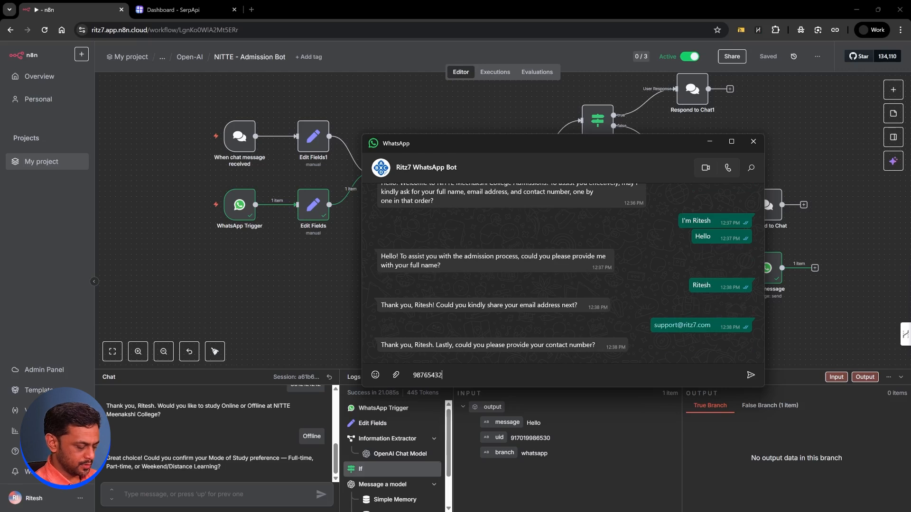
pyautogui.write('10')
pyautogui.press('Return')
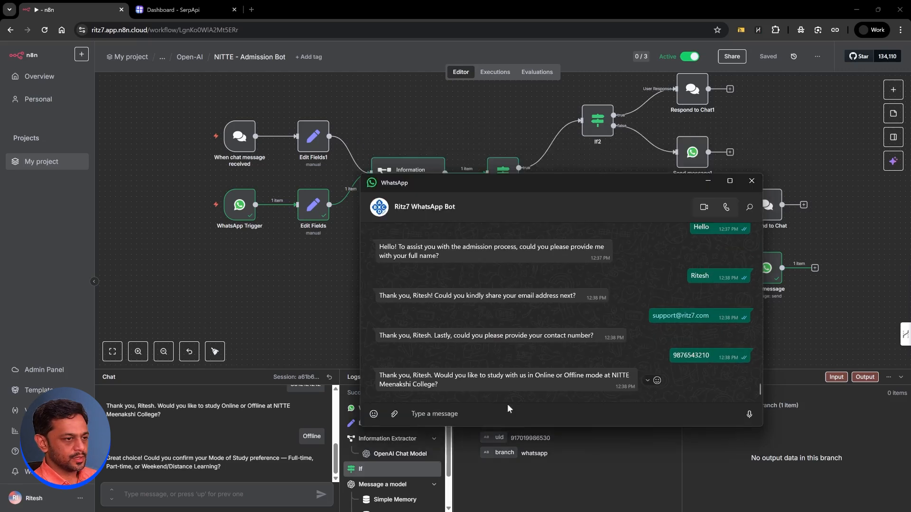
pyautogui.click(506, 415)
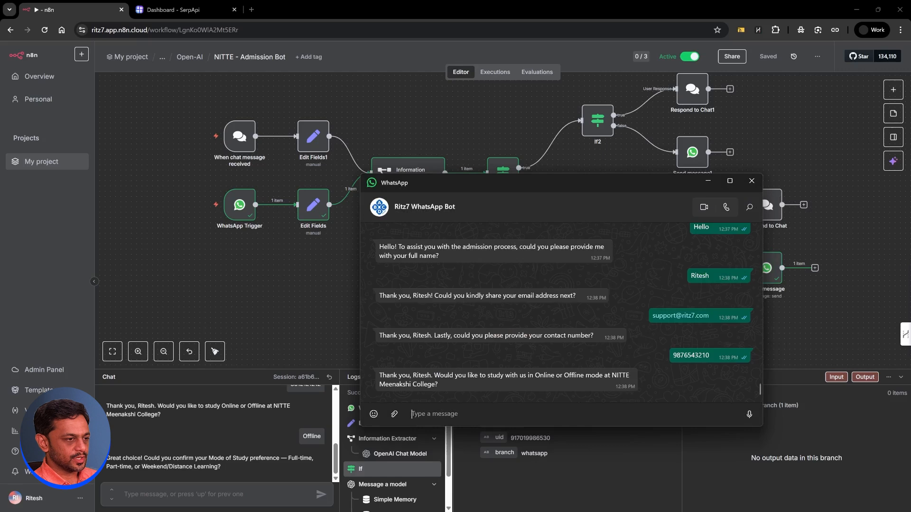
pyautogui.write('Online')
pyautogui.press('Return')
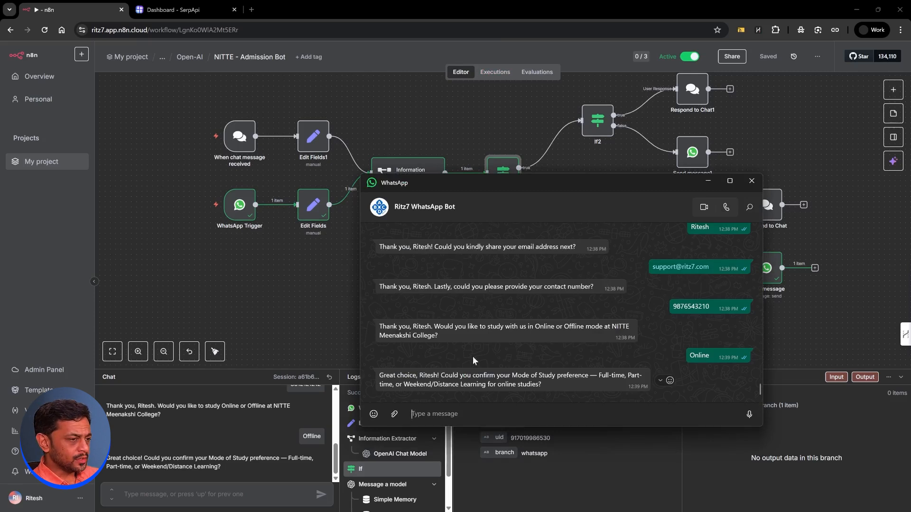
pyautogui.click(560, 162)
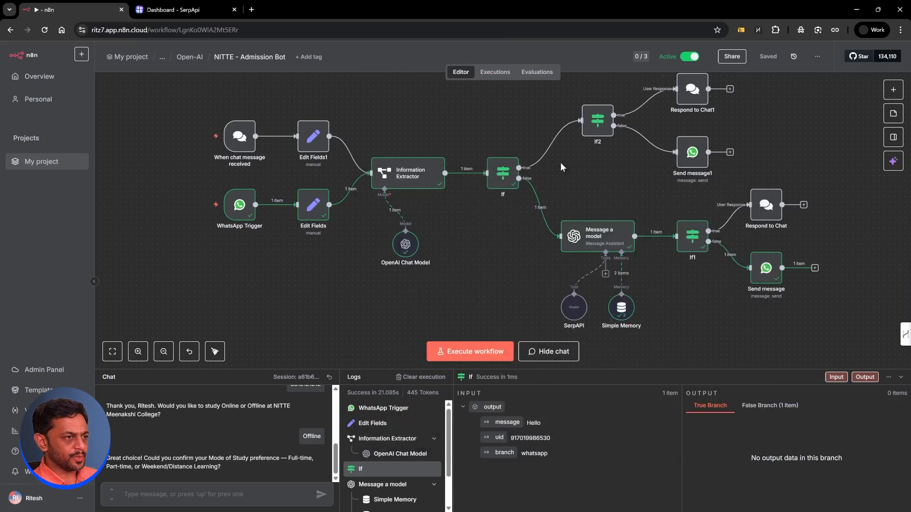
# Step: Change the If node's brochure condition from {{ $json.chatInput }} to {{ $json.output.message }}
pyautogui.doubleClick(501, 175)
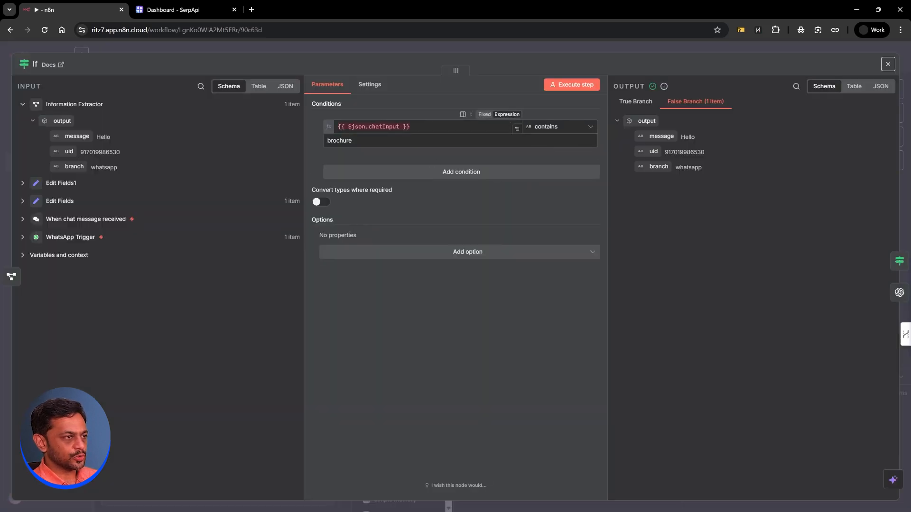
pyautogui.moveTo(414, 127); pyautogui.dragTo(361, 127)
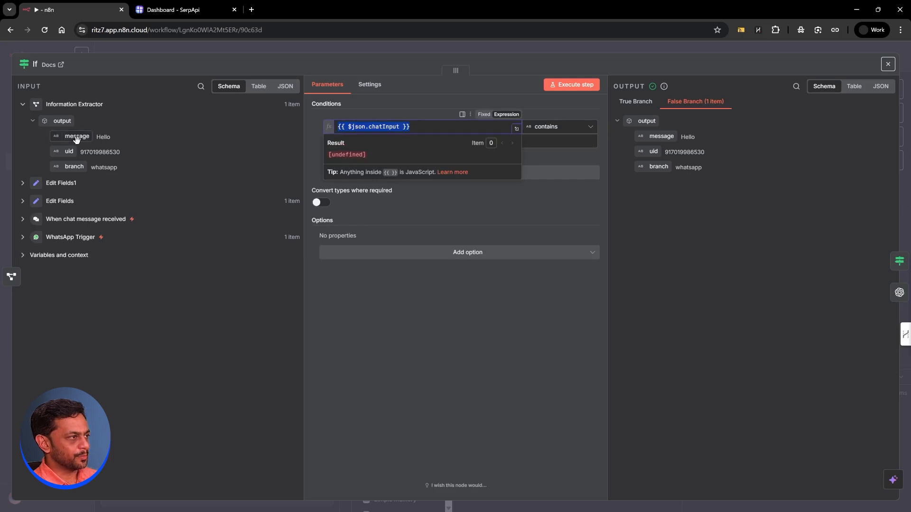
pyautogui.press('BackSpace')
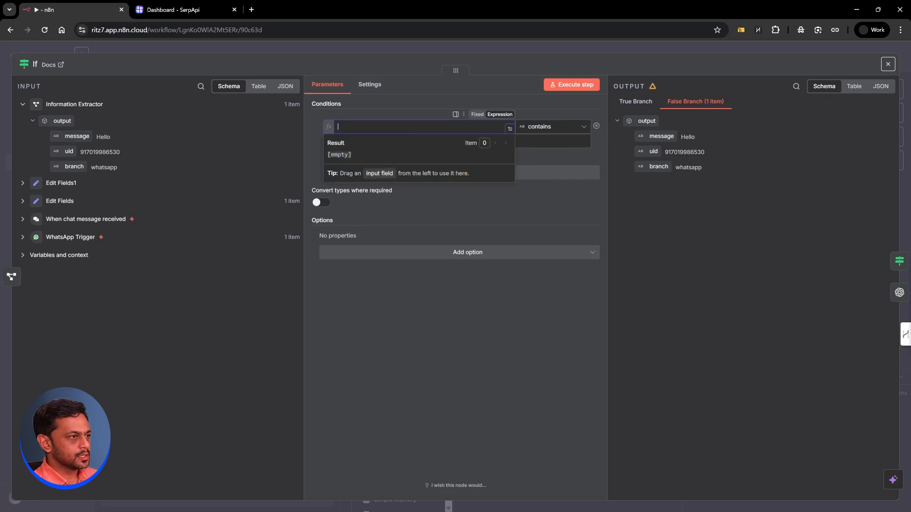
pyautogui.moveTo(69, 137); pyautogui.dragTo(375, 127)
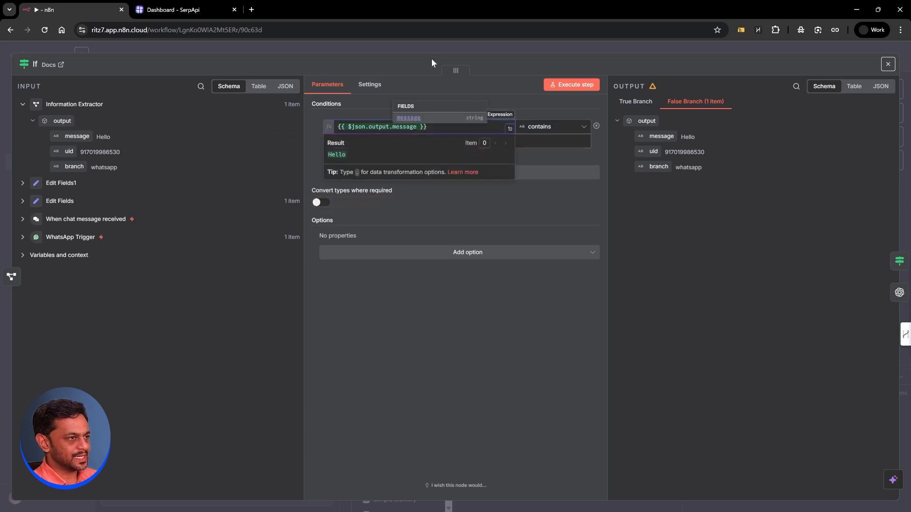
pyautogui.click(435, 44)
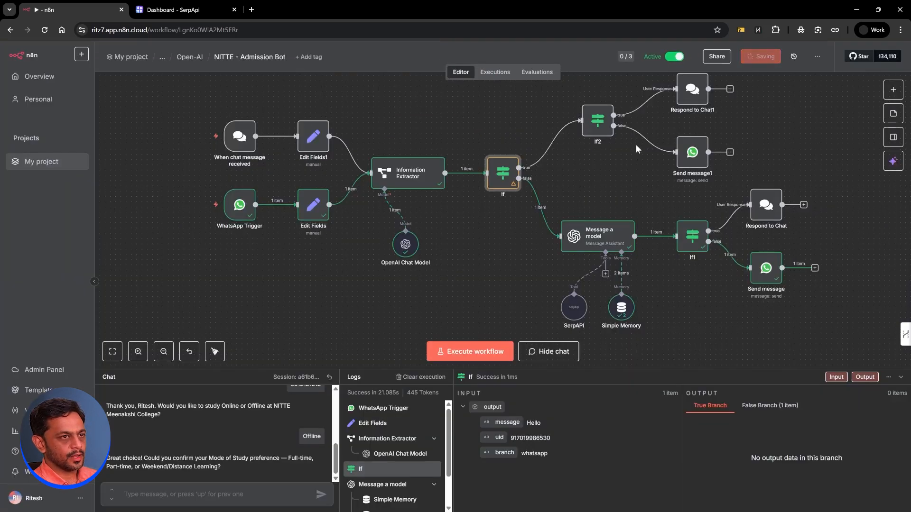
pyautogui.hotkey('alt', 'Tab')
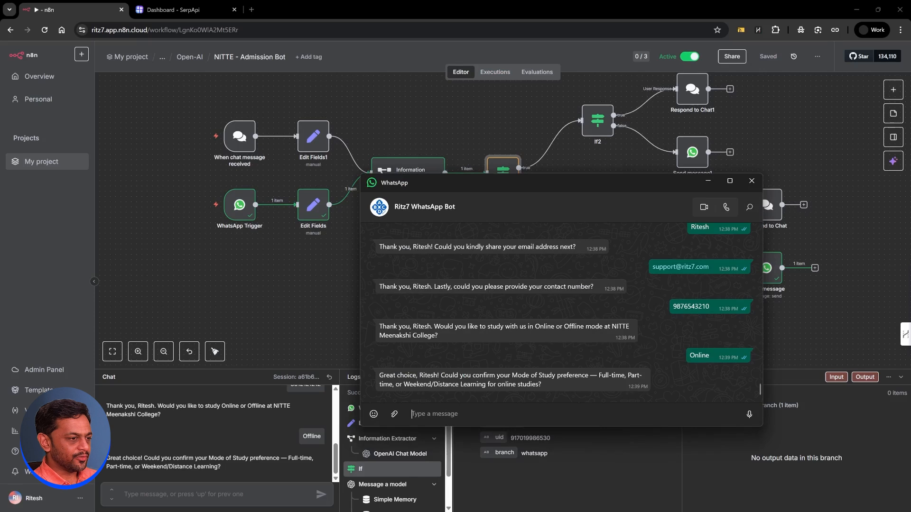
# Step: Request 'brochure' in WhatsApp, check the returned Brochure PDF, then return to the n8n canvas
pyautogui.write('brochure')
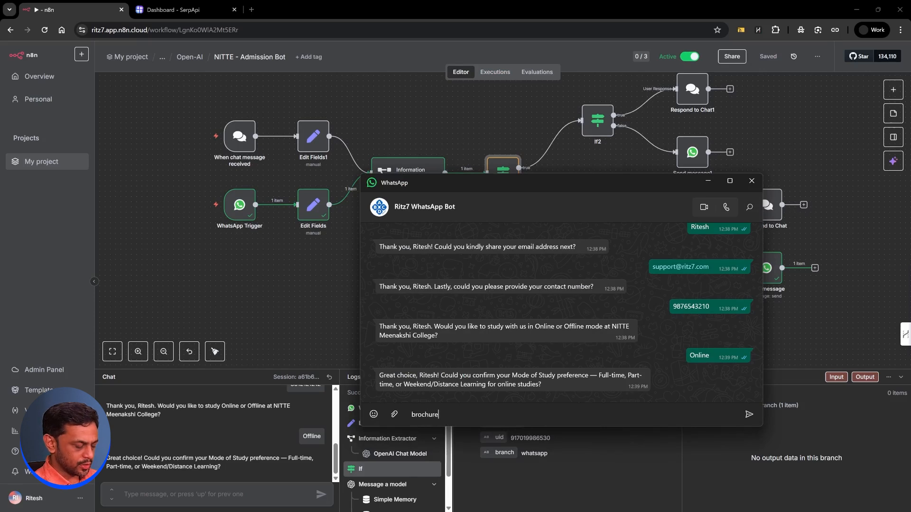
pyautogui.press('Return')
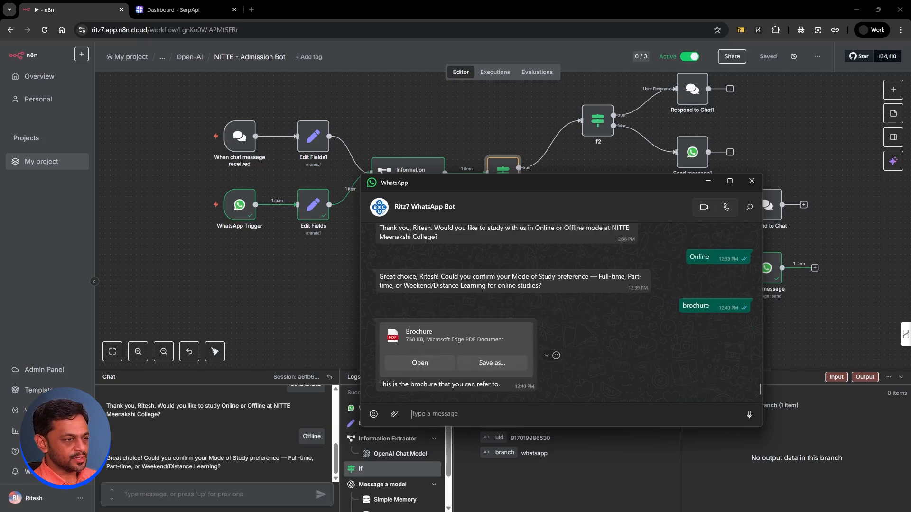
pyautogui.click(419, 363)
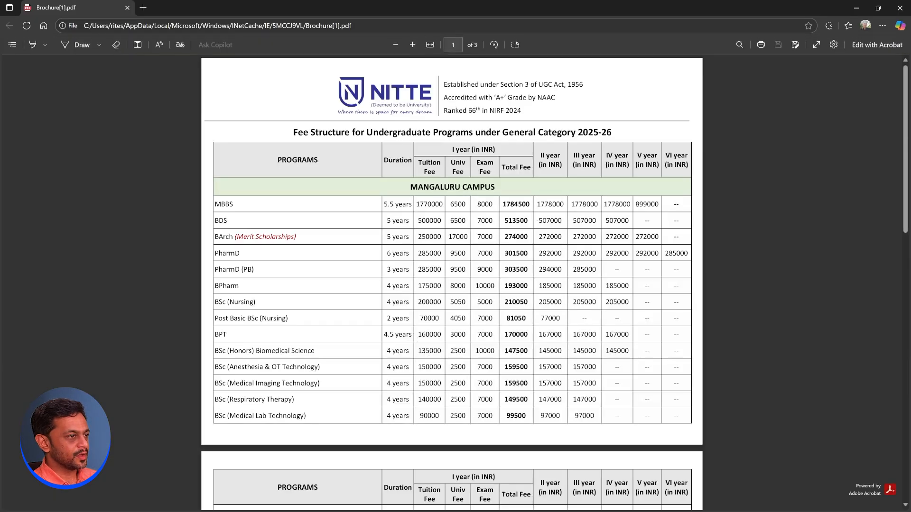
pyautogui.scroll(-8, 451, 285)
pyautogui.scroll(-8, 452, 285)
pyautogui.scroll(15, 451, 285)
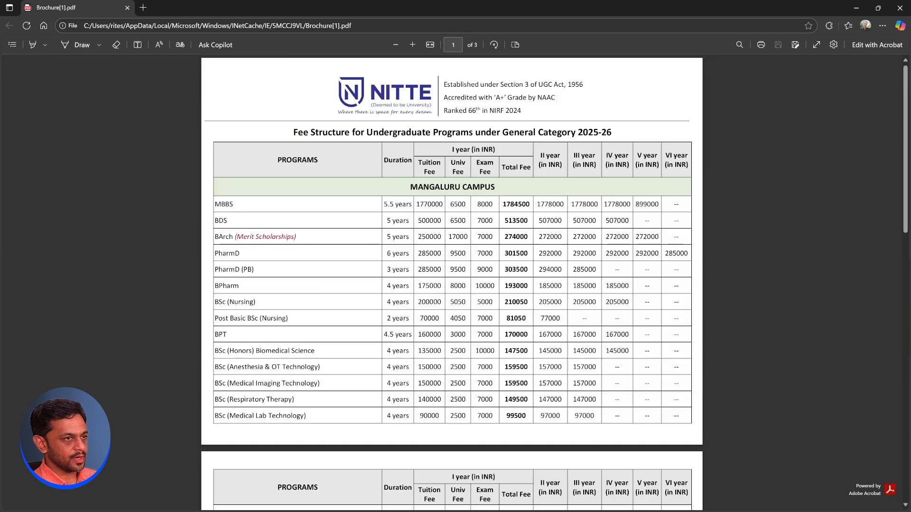
pyautogui.click(900, 8)
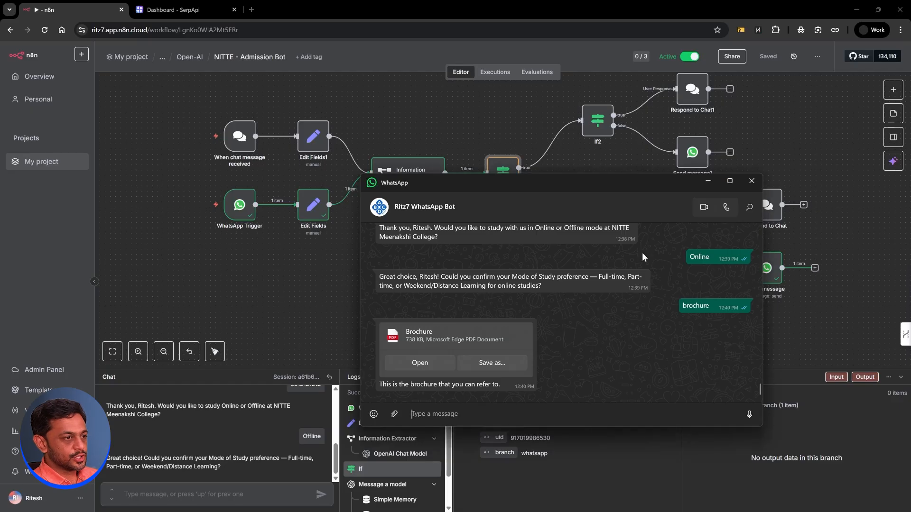
pyautogui.click(708, 182)
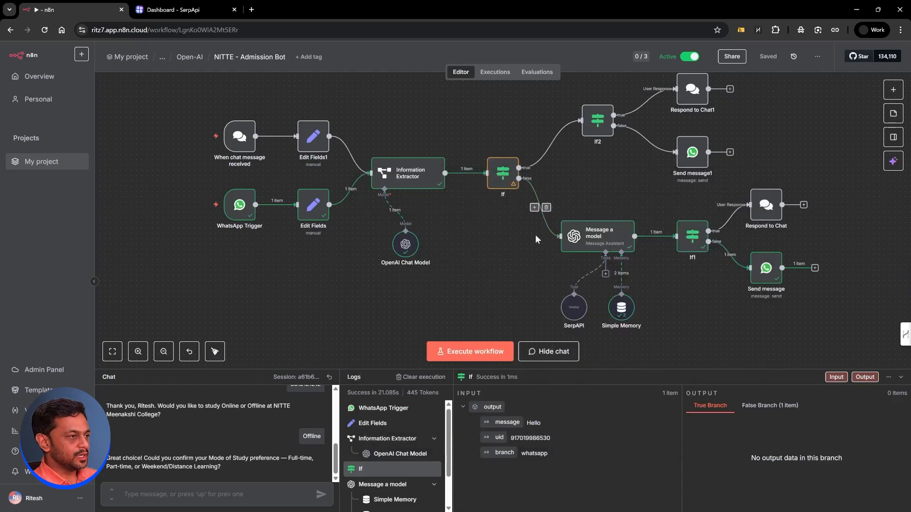
pyautogui.scroll(-3, 535, 235)
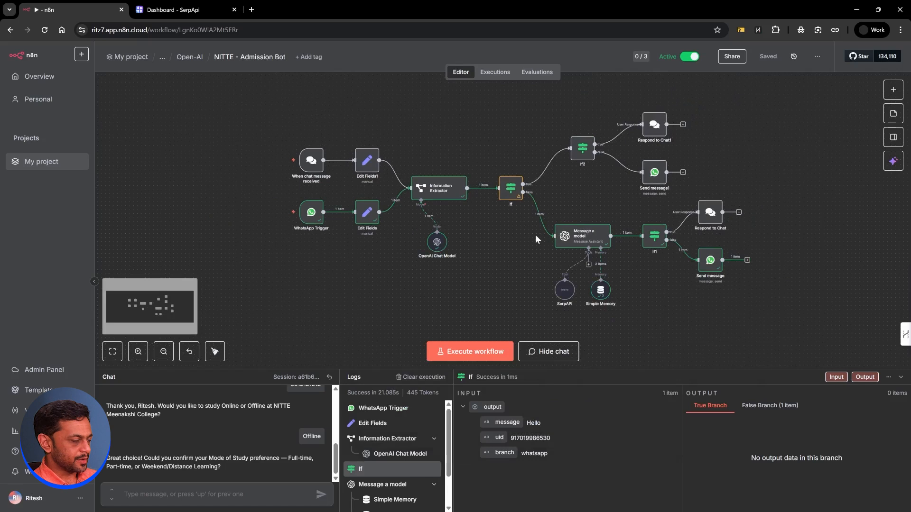